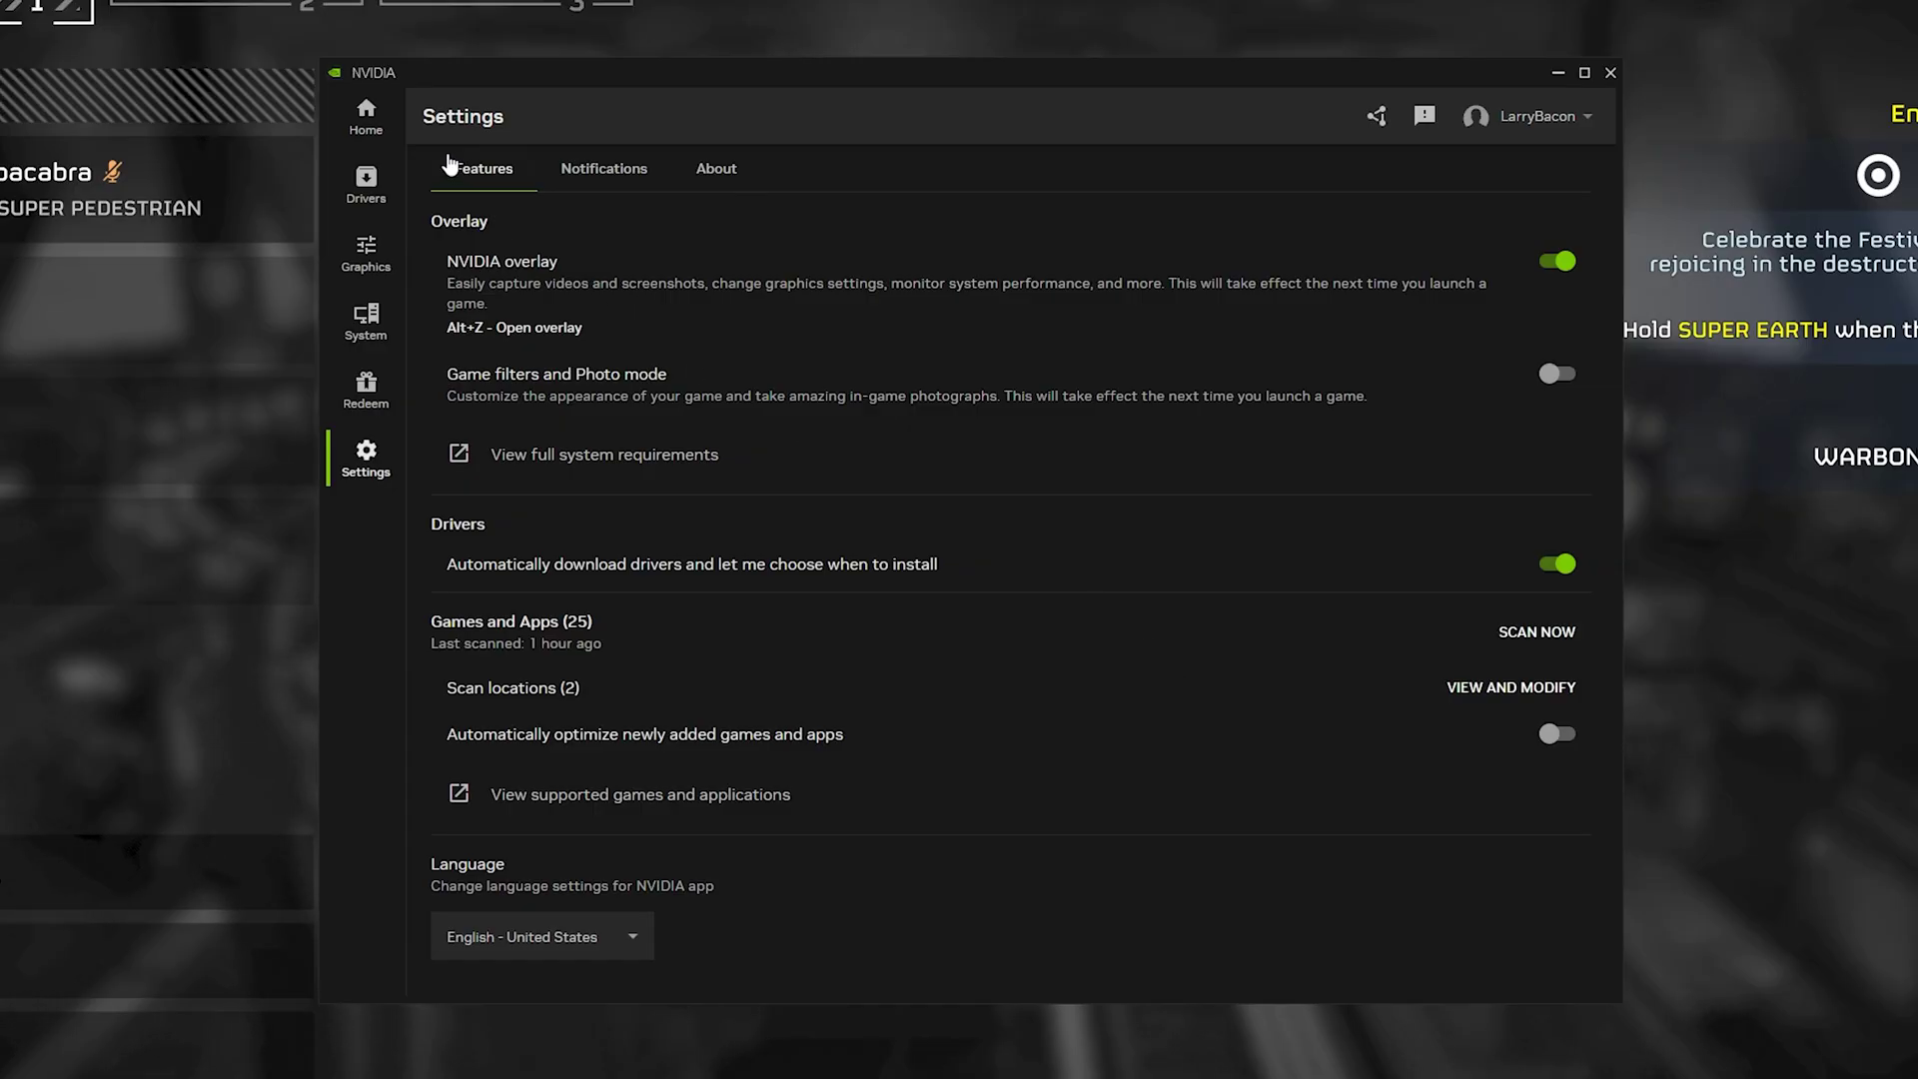
Step: Check the overlay toggle in NVIDIA App settings, then minimize the app back to the game
click(371, 120)
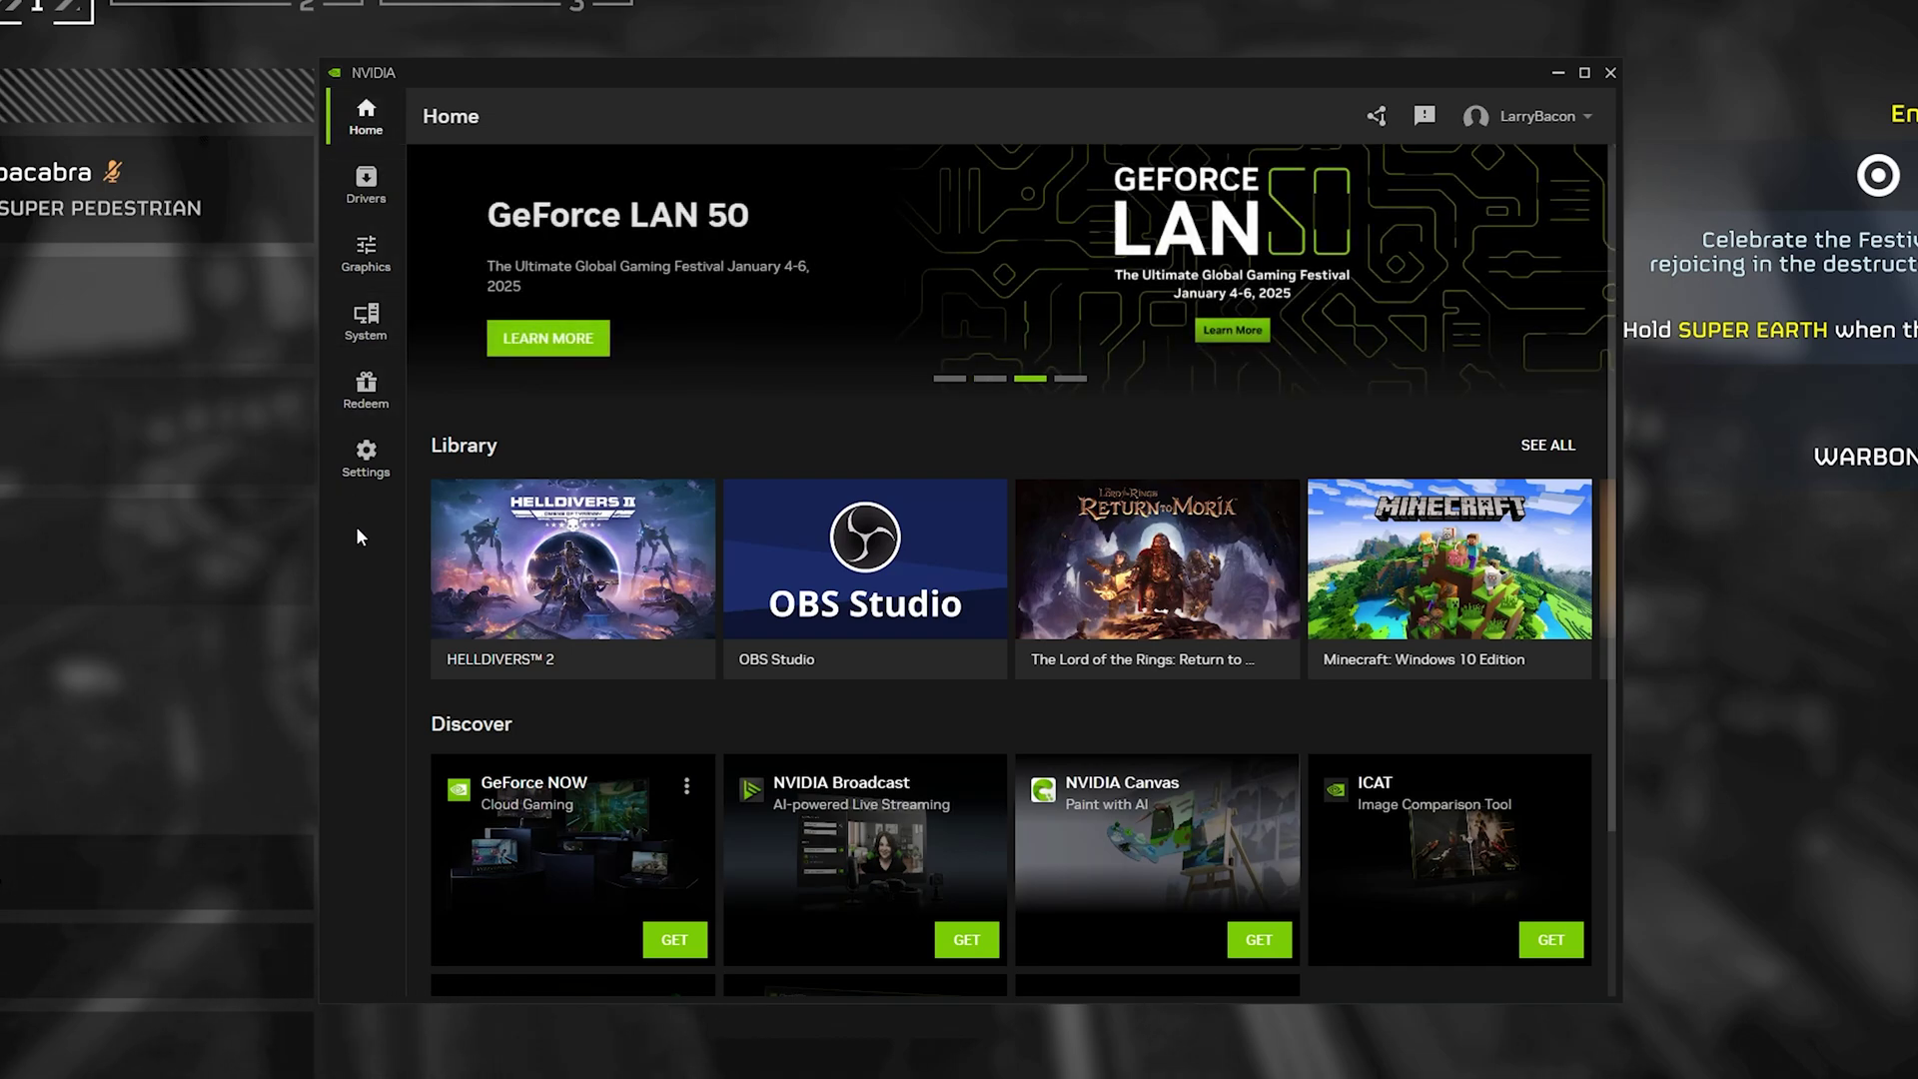
click(365, 470)
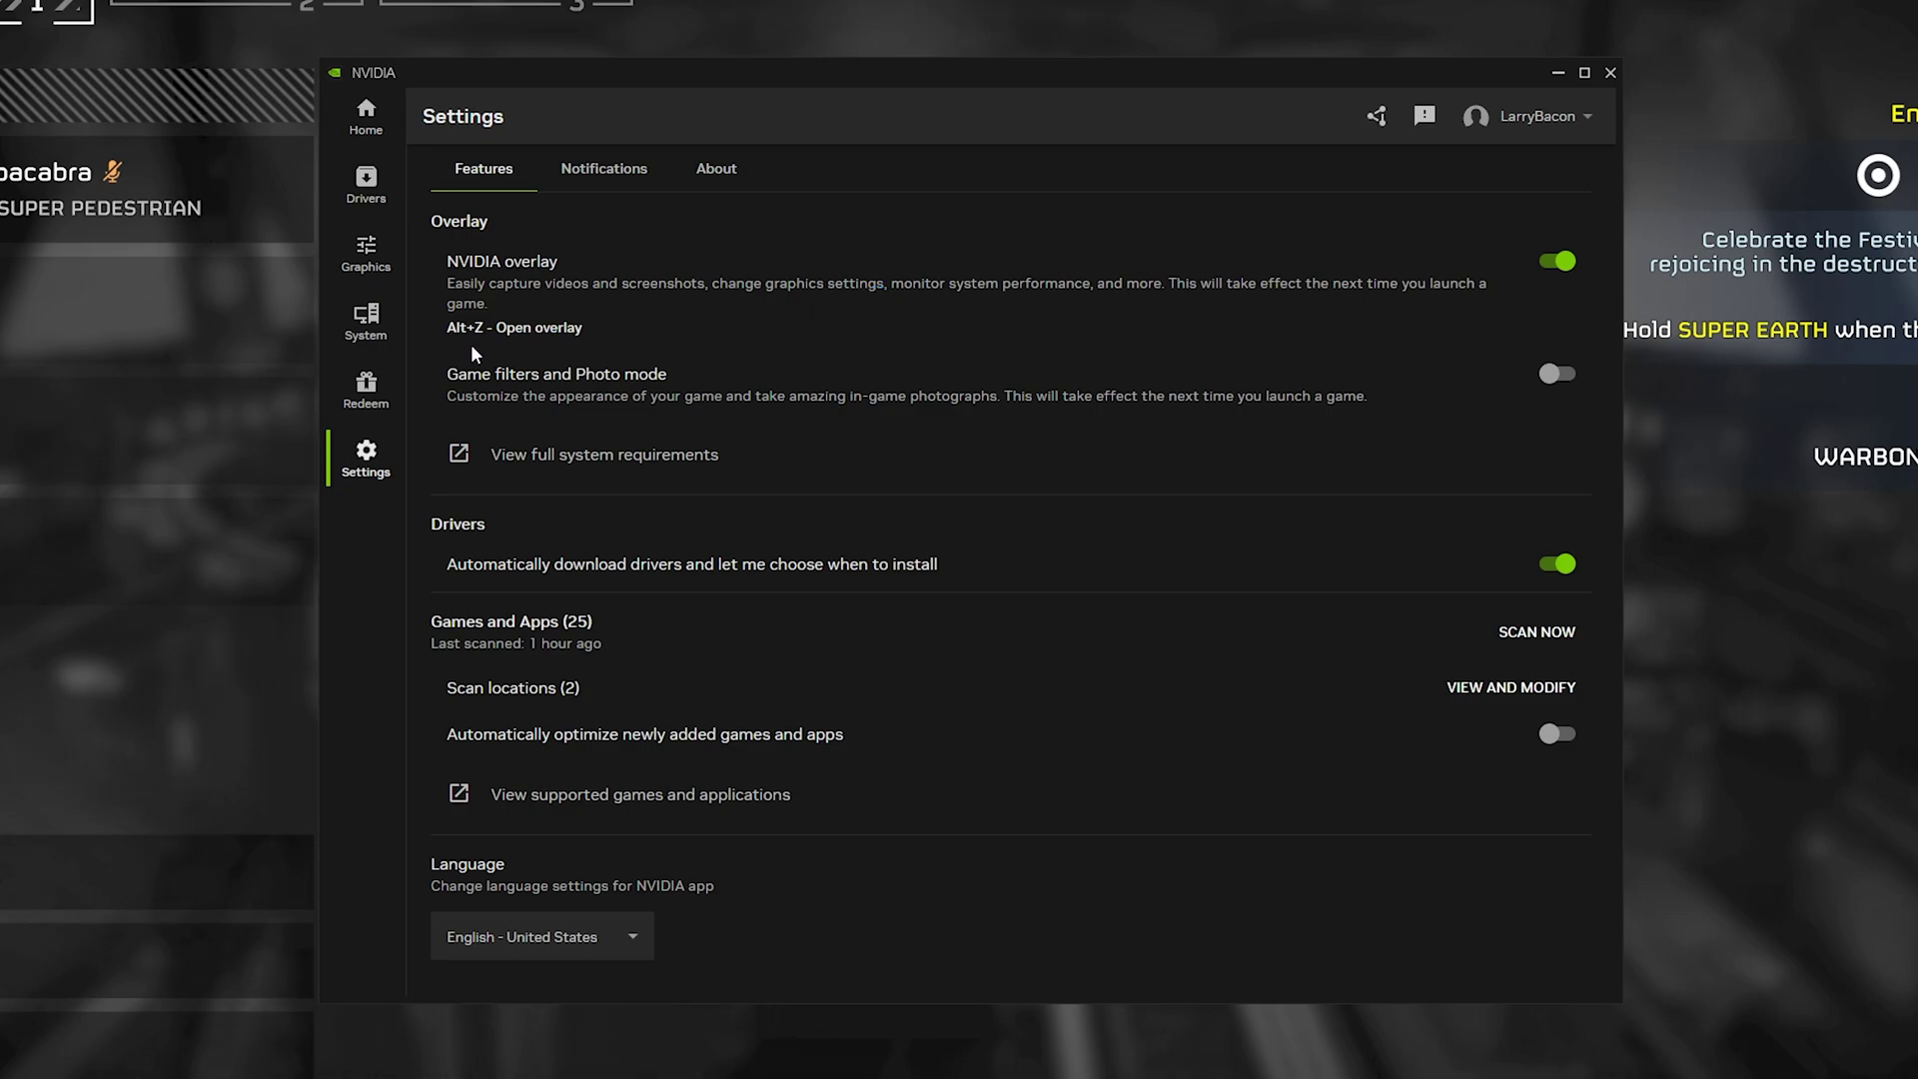
click(1559, 72)
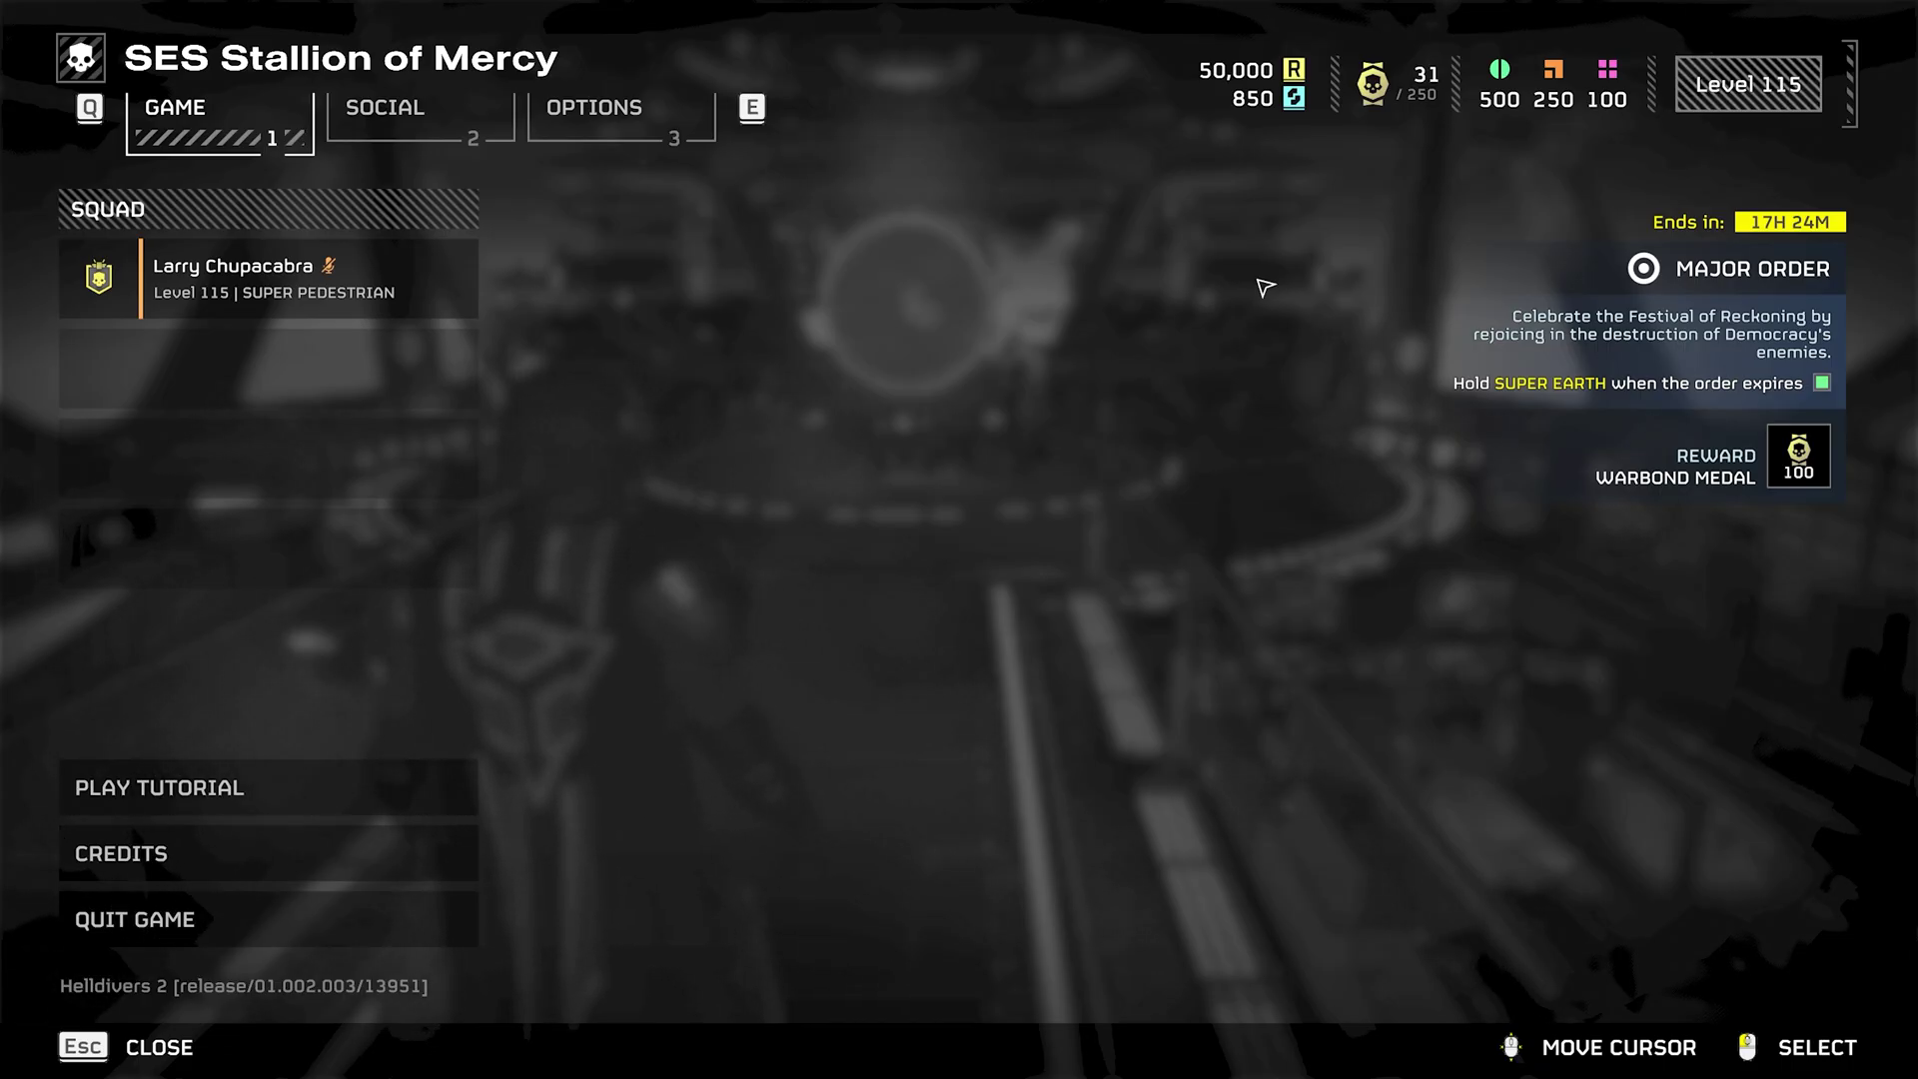
Step: Open the in-game overlay with Alt+Z, view the empty Gallery, and try the Microphone mode chevron
key(Escape)
key(alt+z)
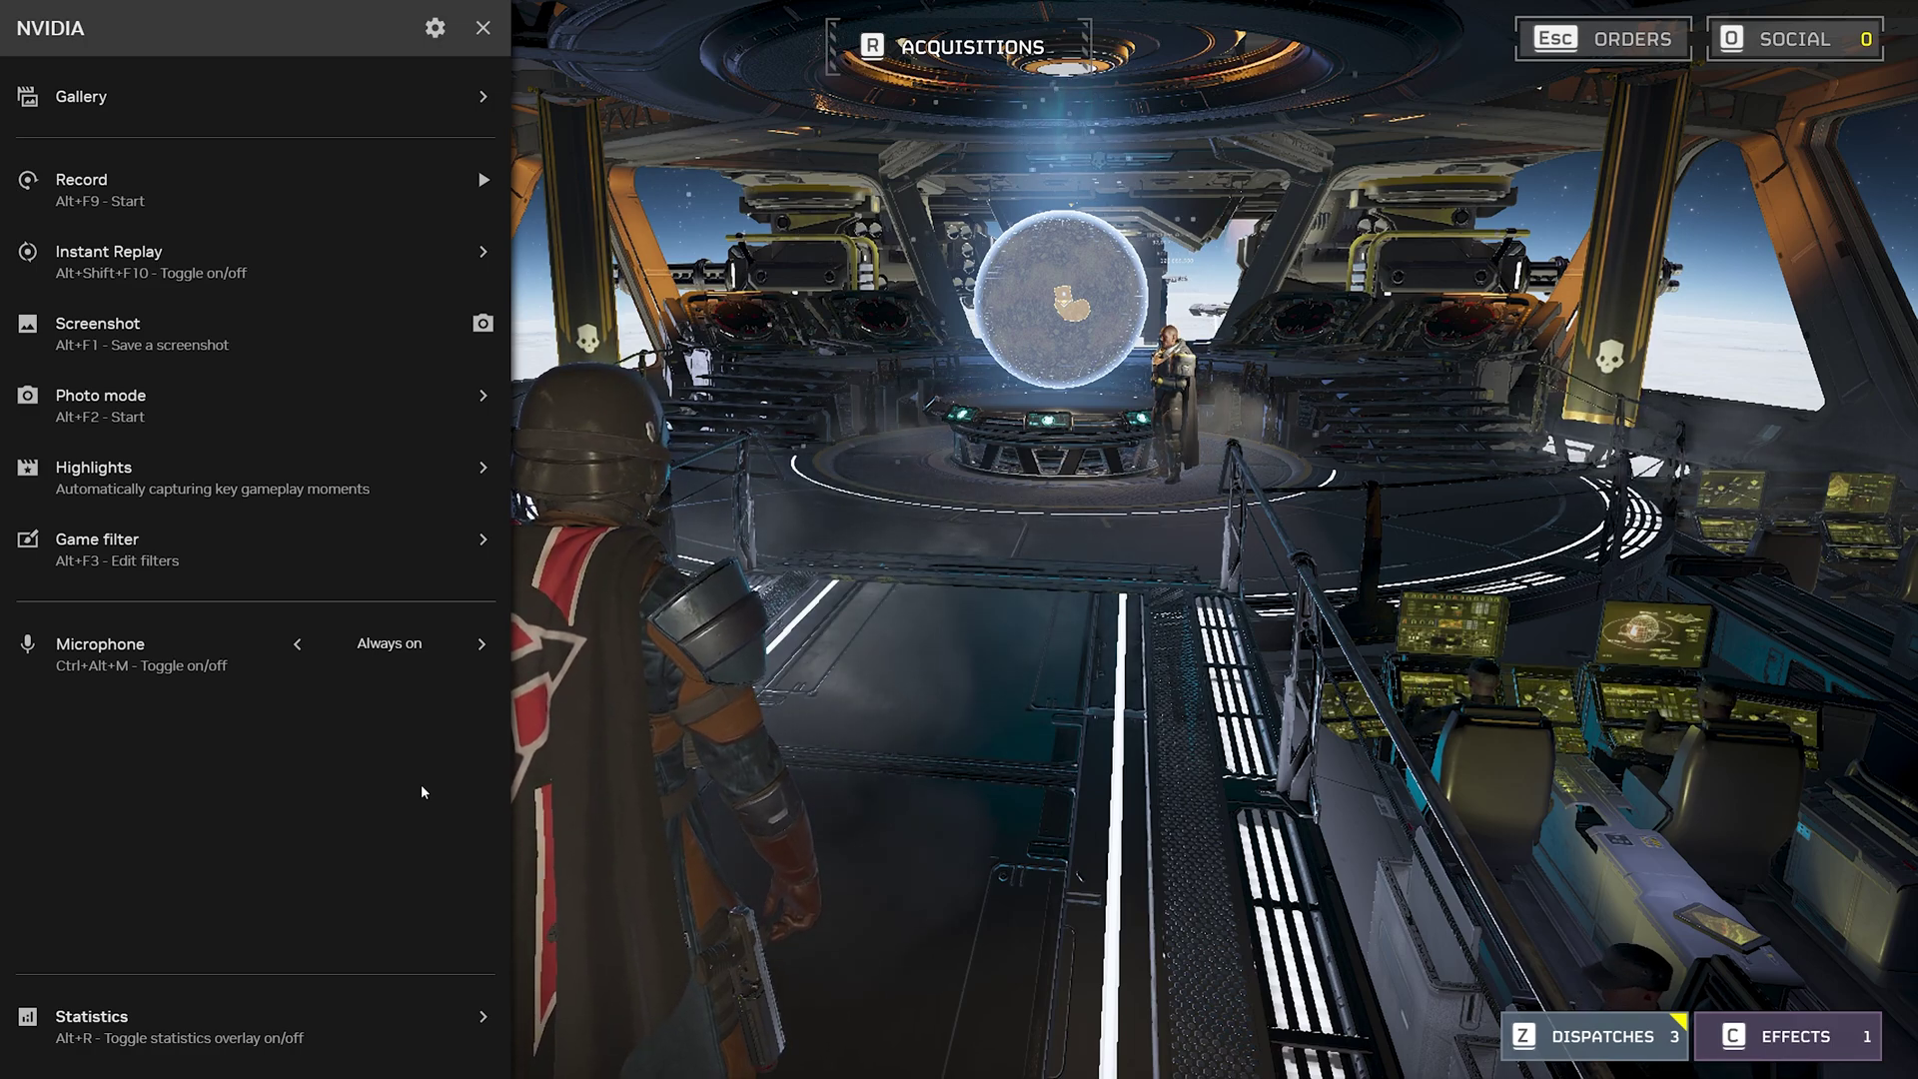
click(359, 82)
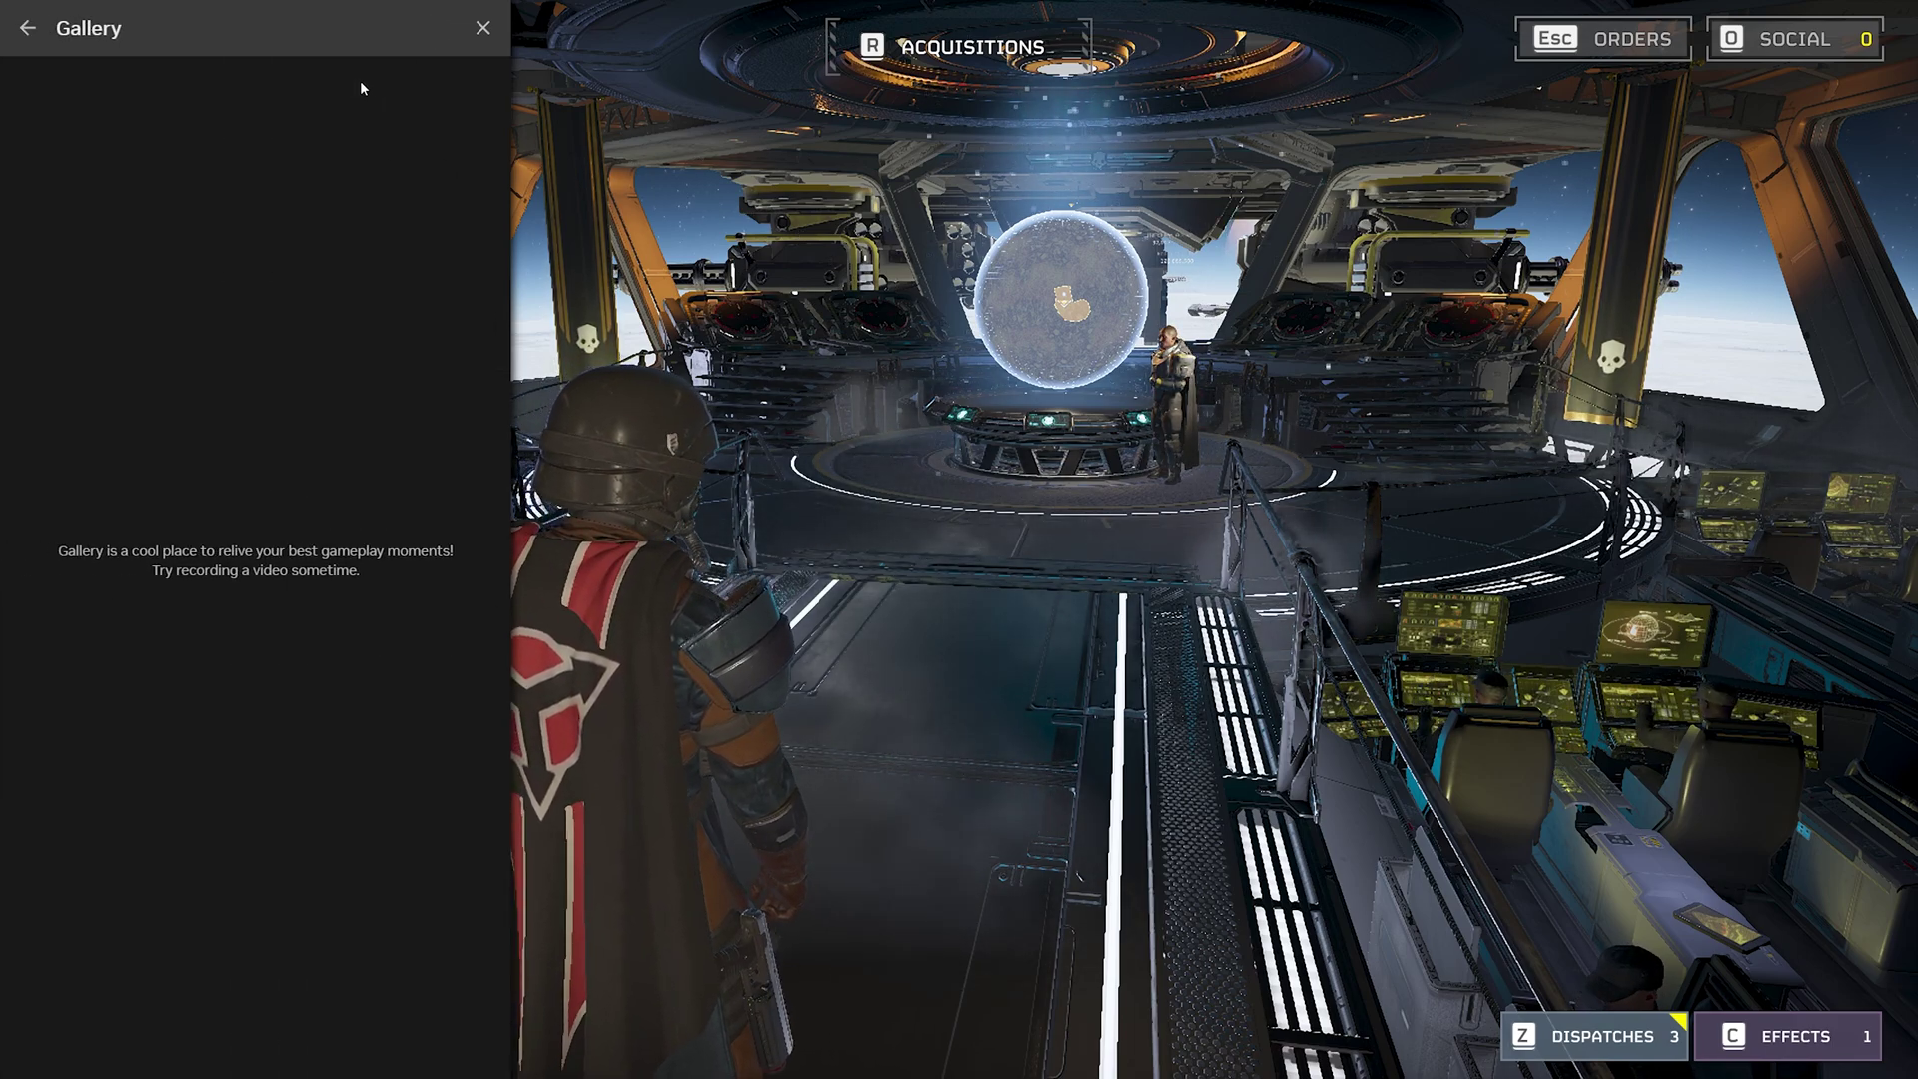
click(28, 29)
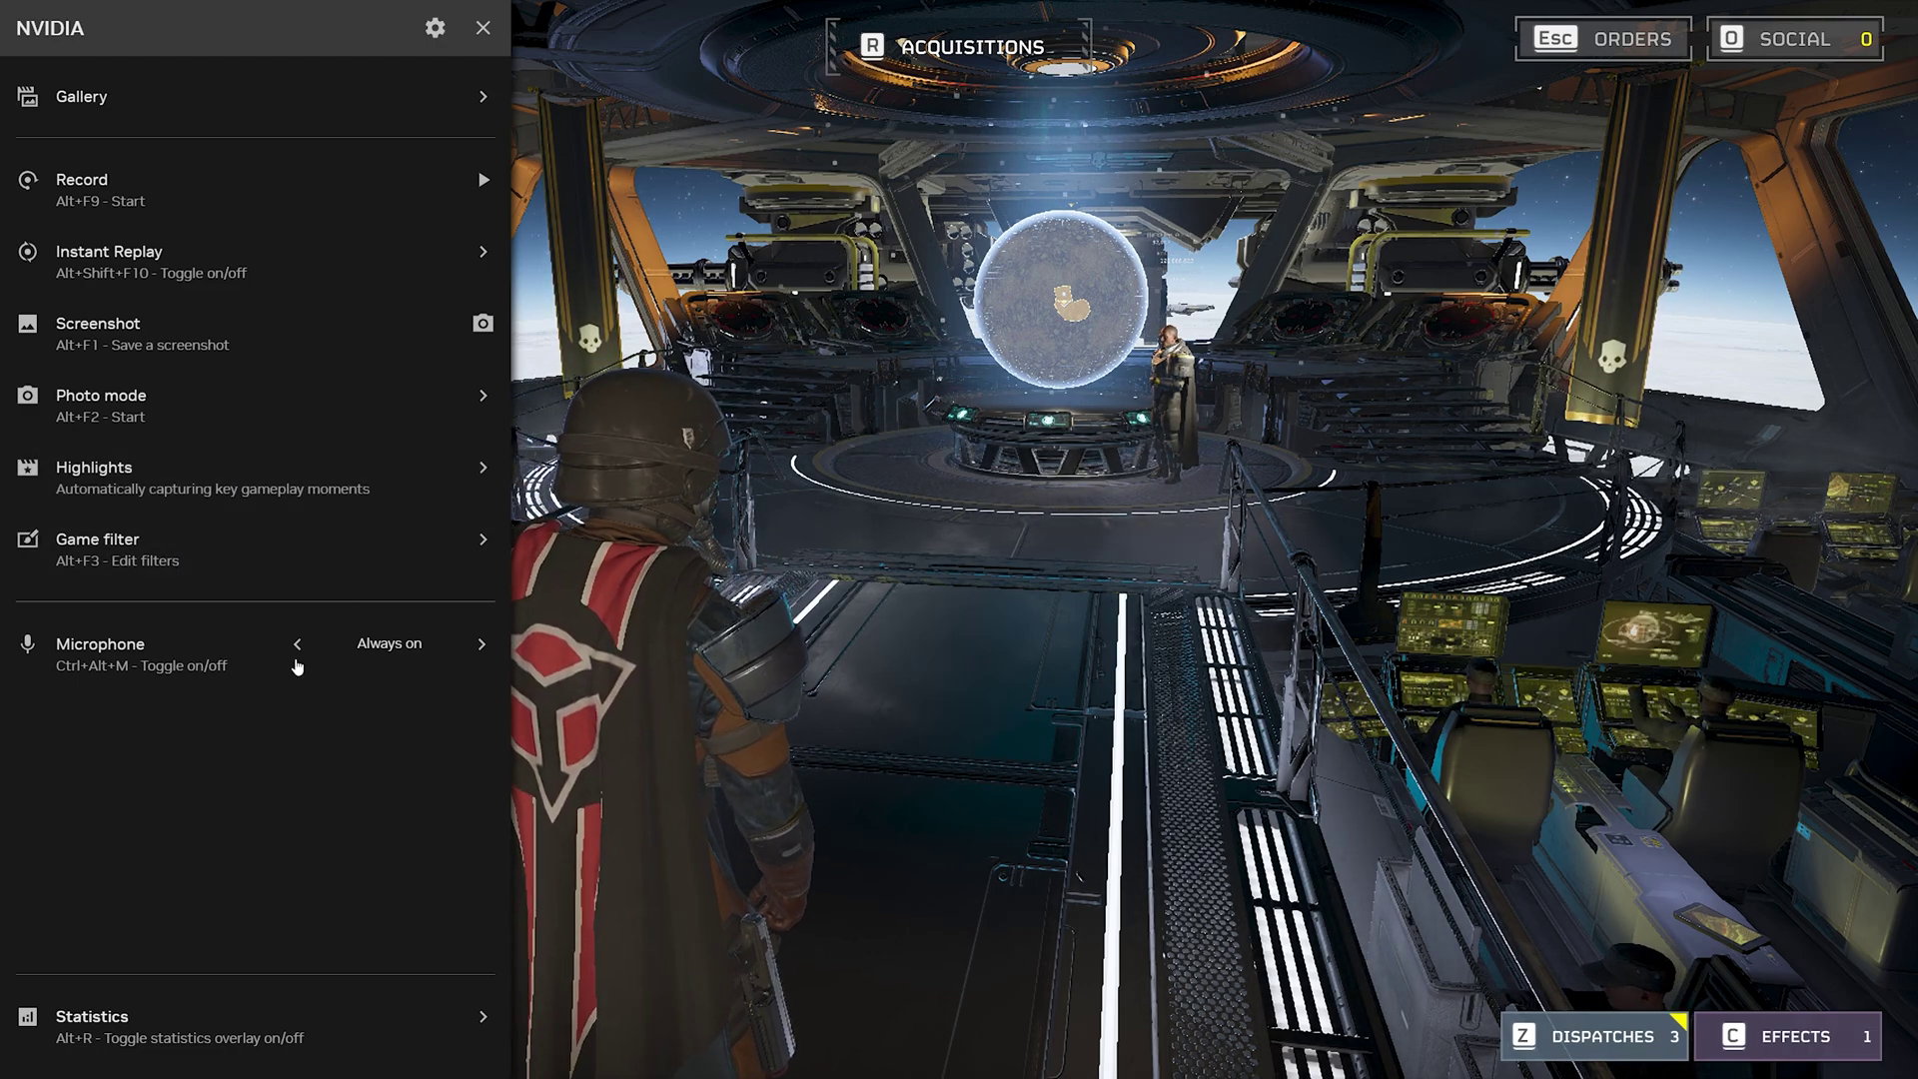
click(482, 644)
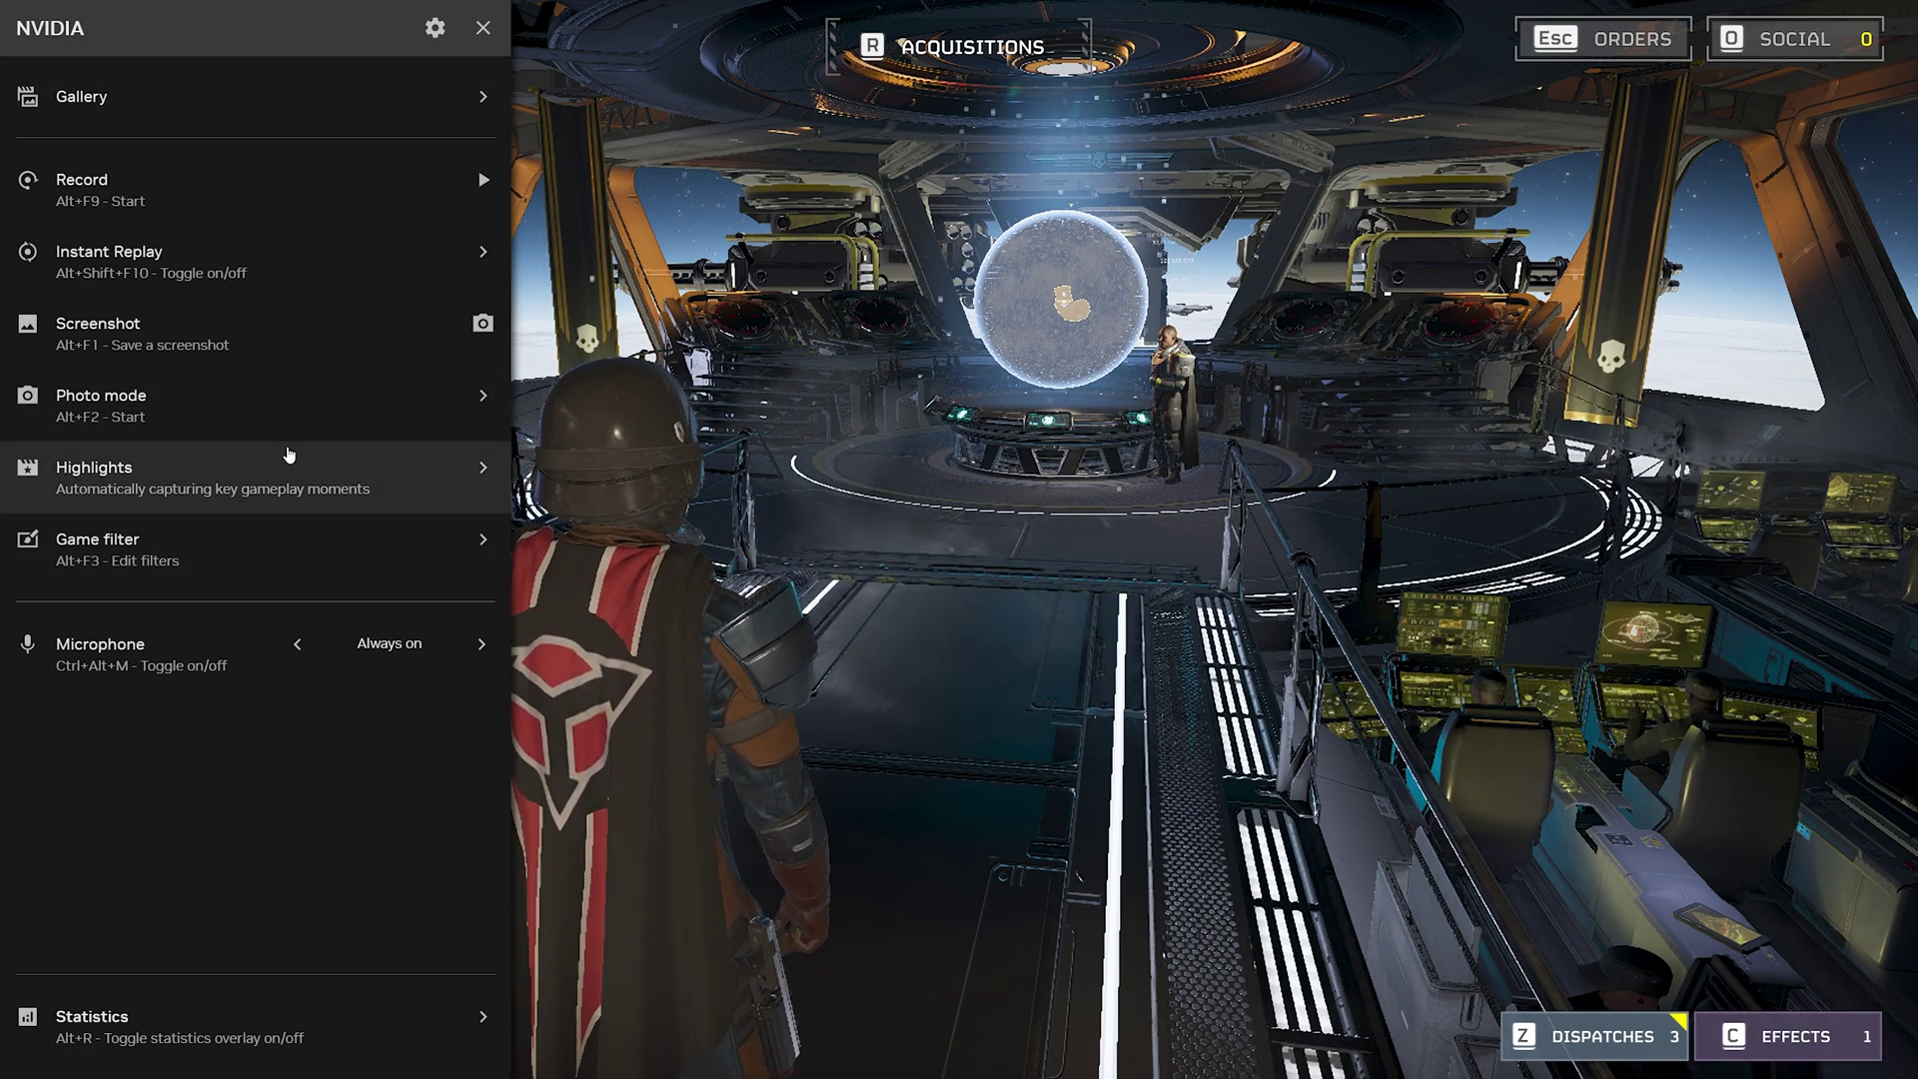
Step: Look through the overlay's Shortcut controls bindings and return to the Settings list
click(435, 29)
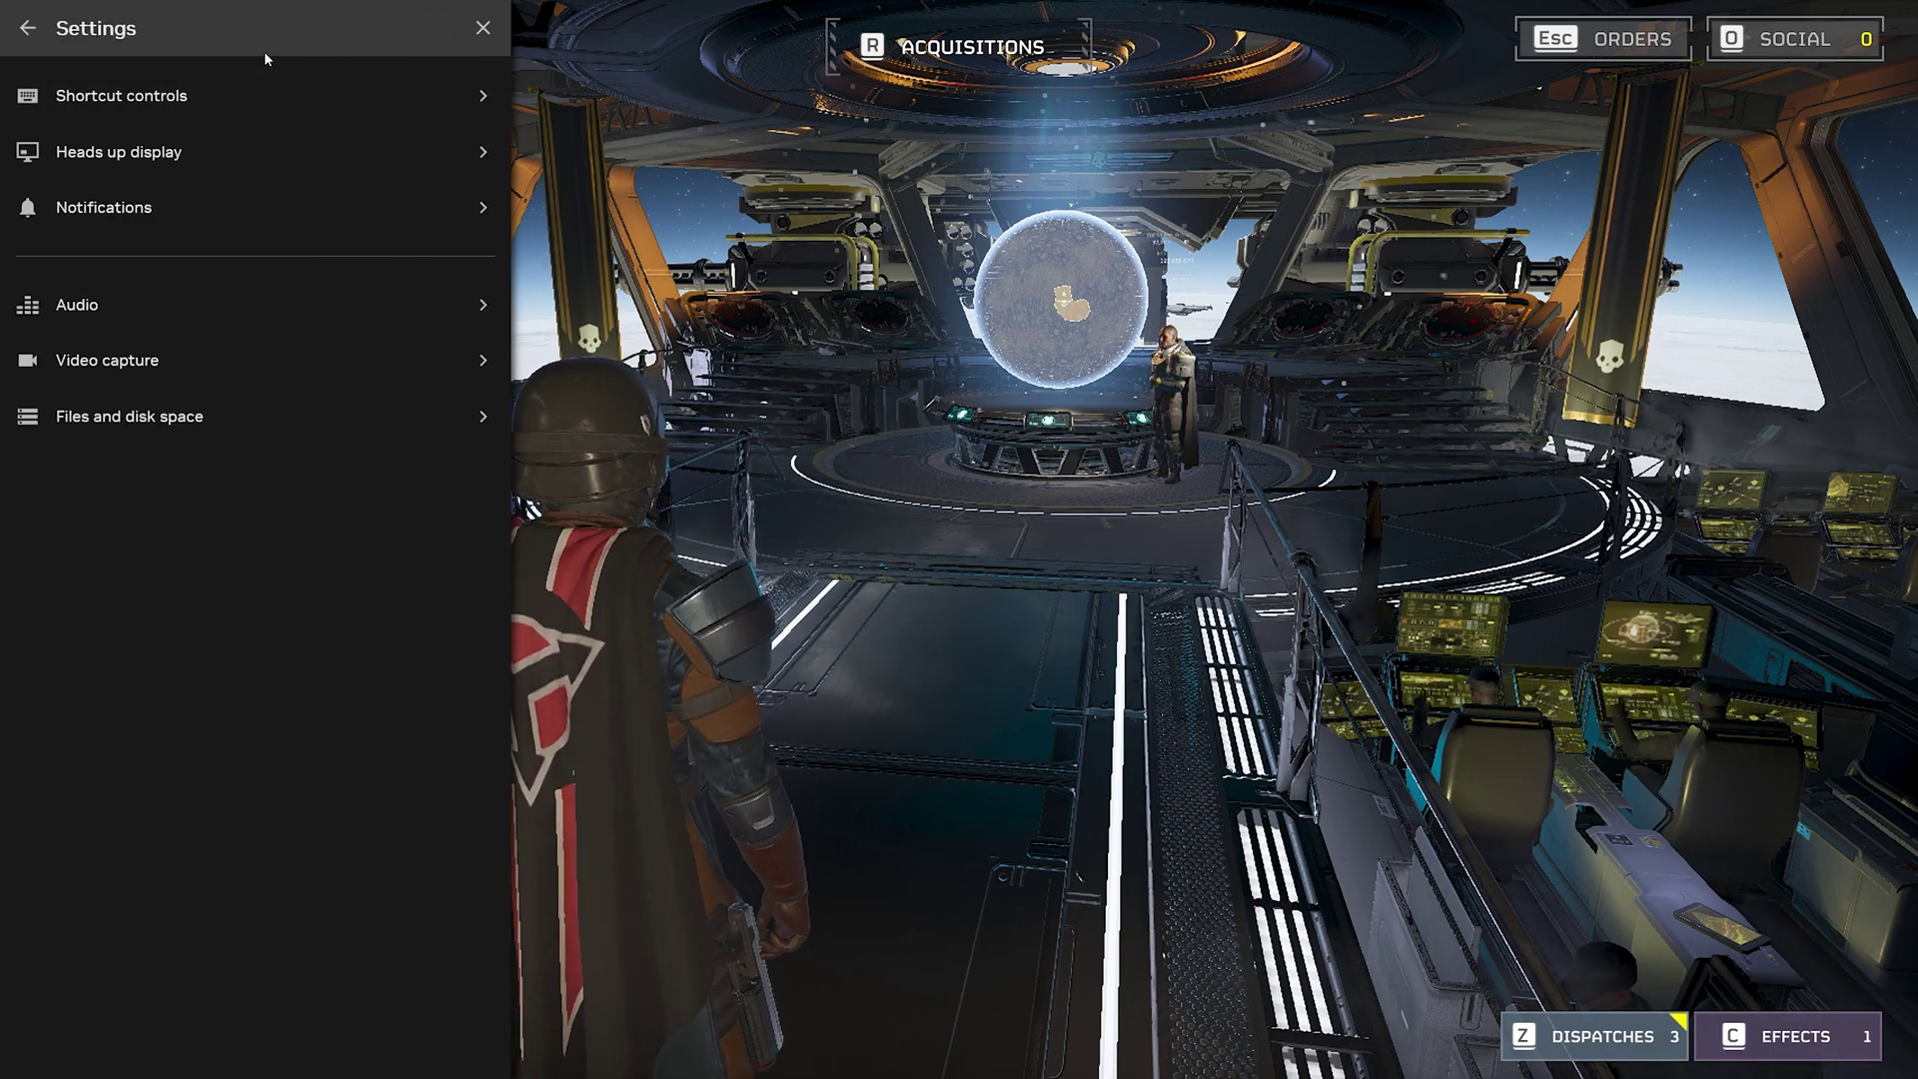
click(304, 103)
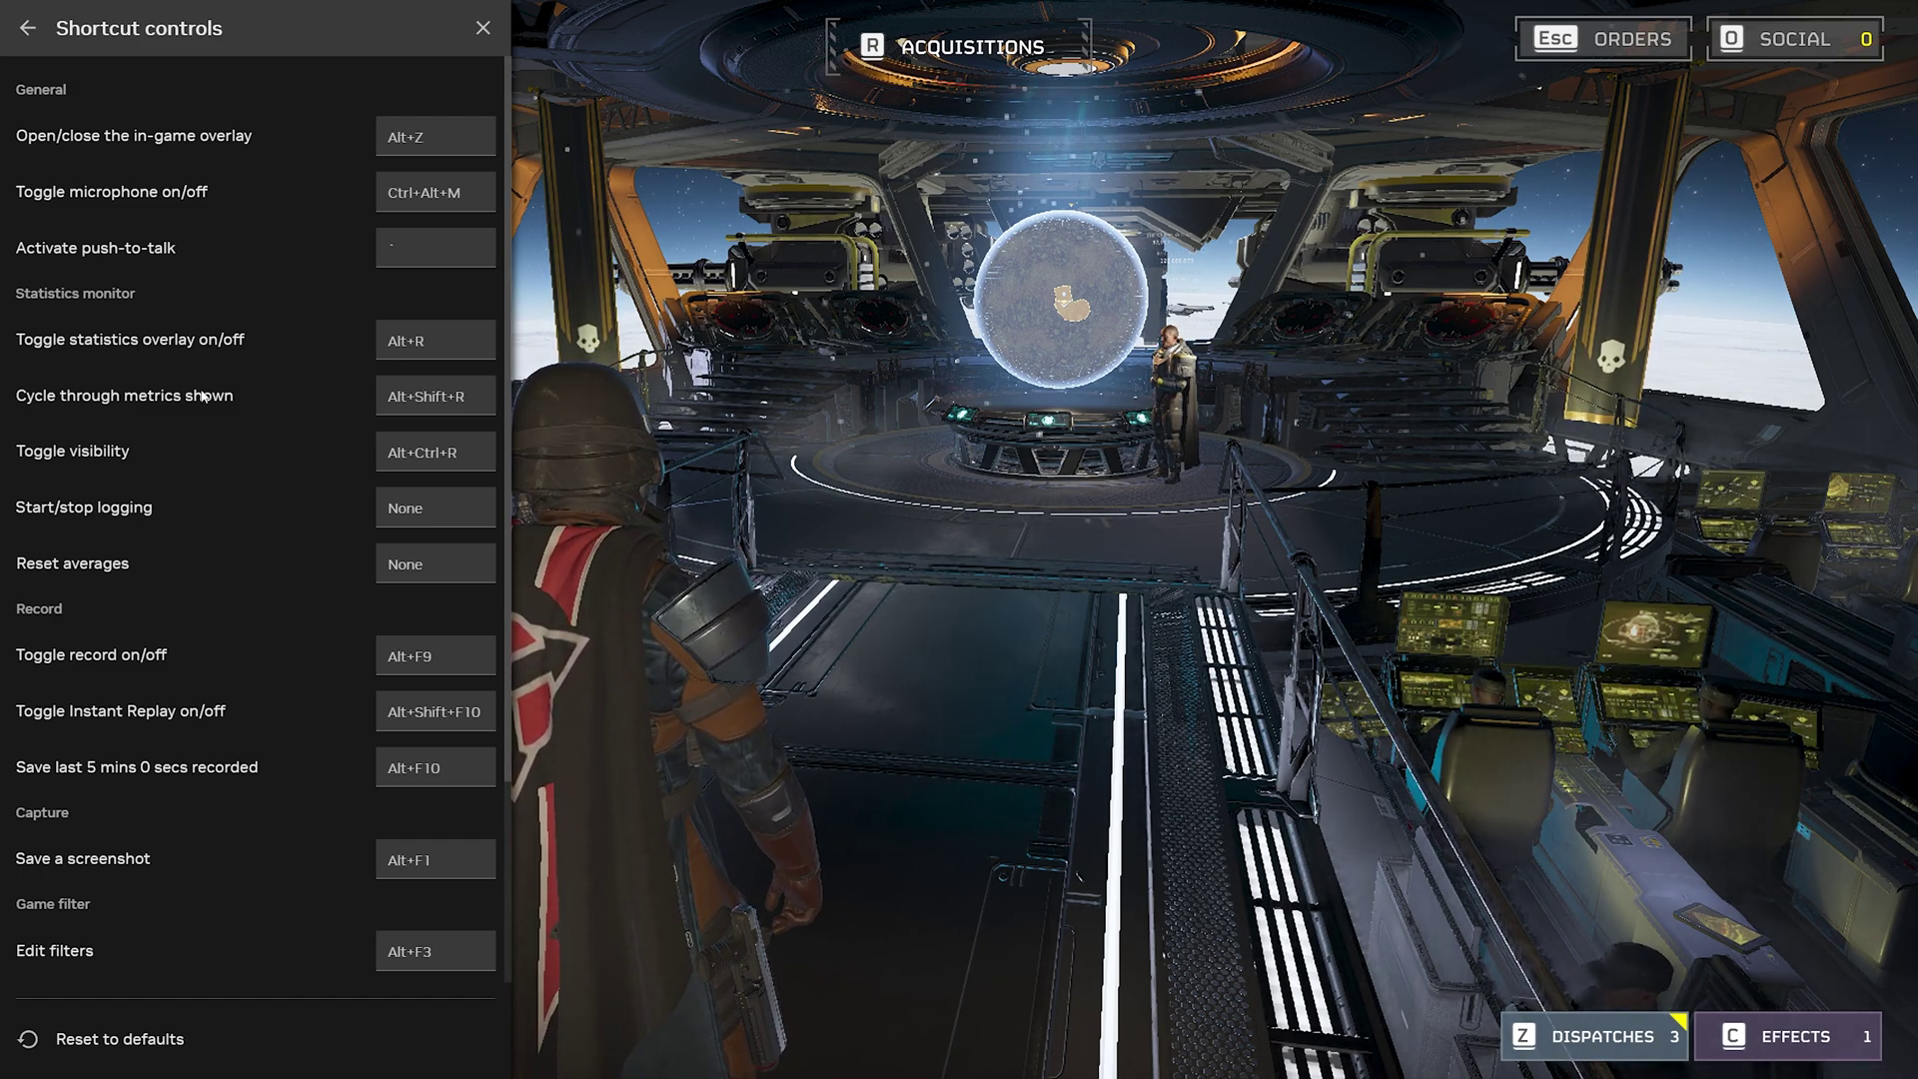
scroll(203, 396, down, 3)
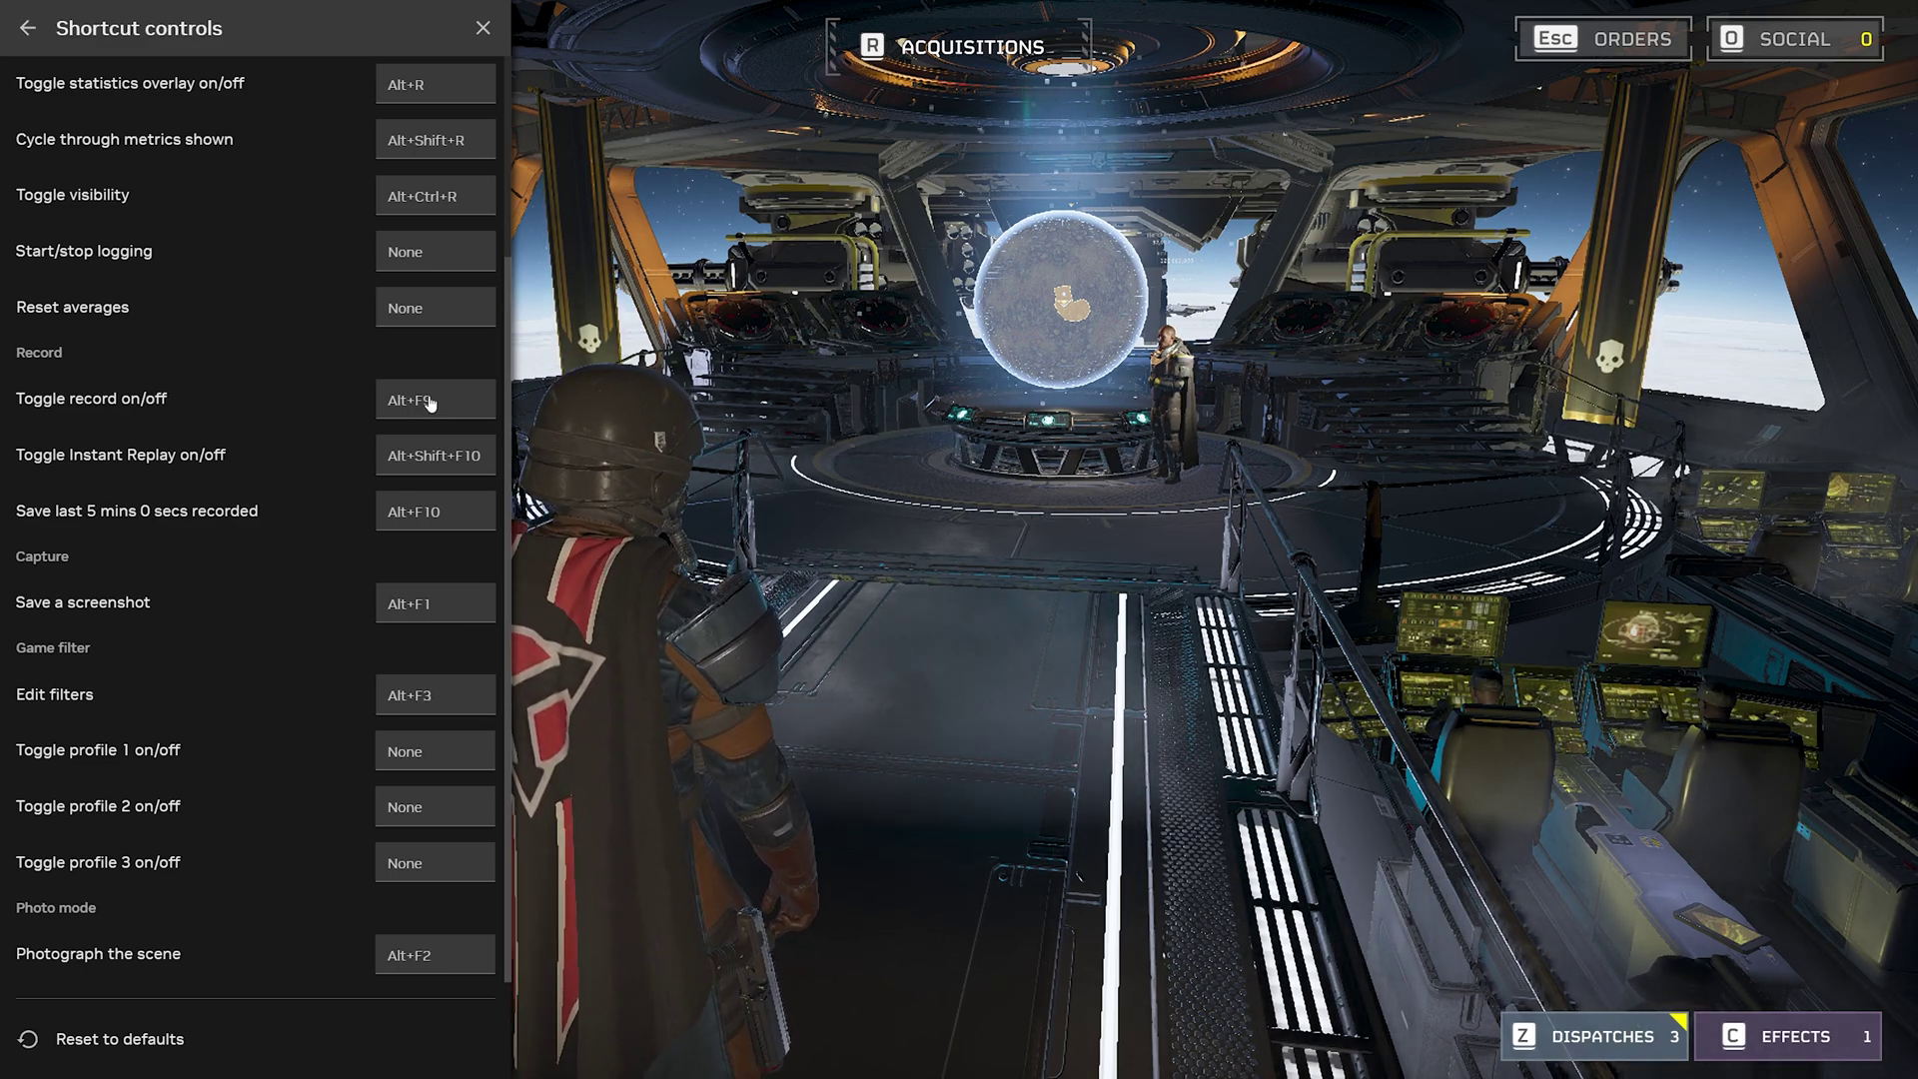
click(27, 33)
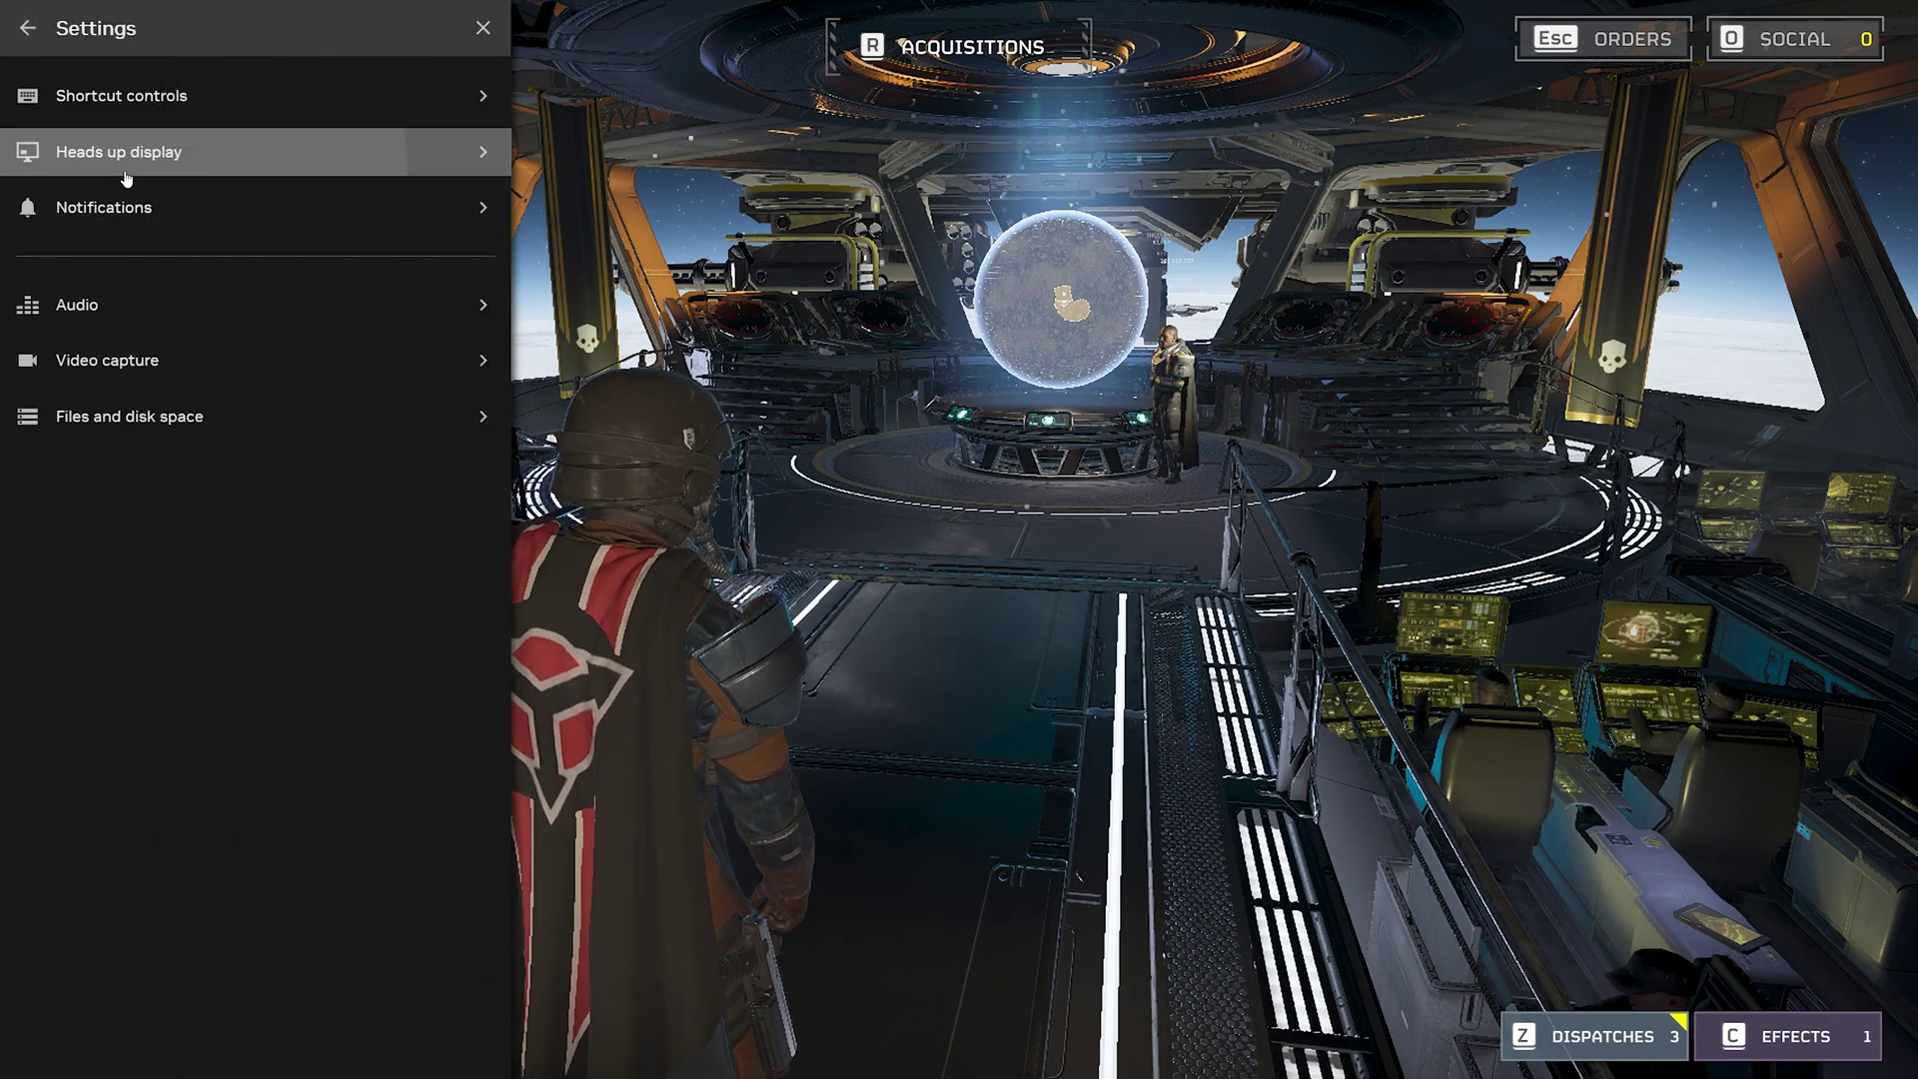
Step: Cycle the Heads up display Statistics overlay position, leaving it at Upper right
click(127, 178)
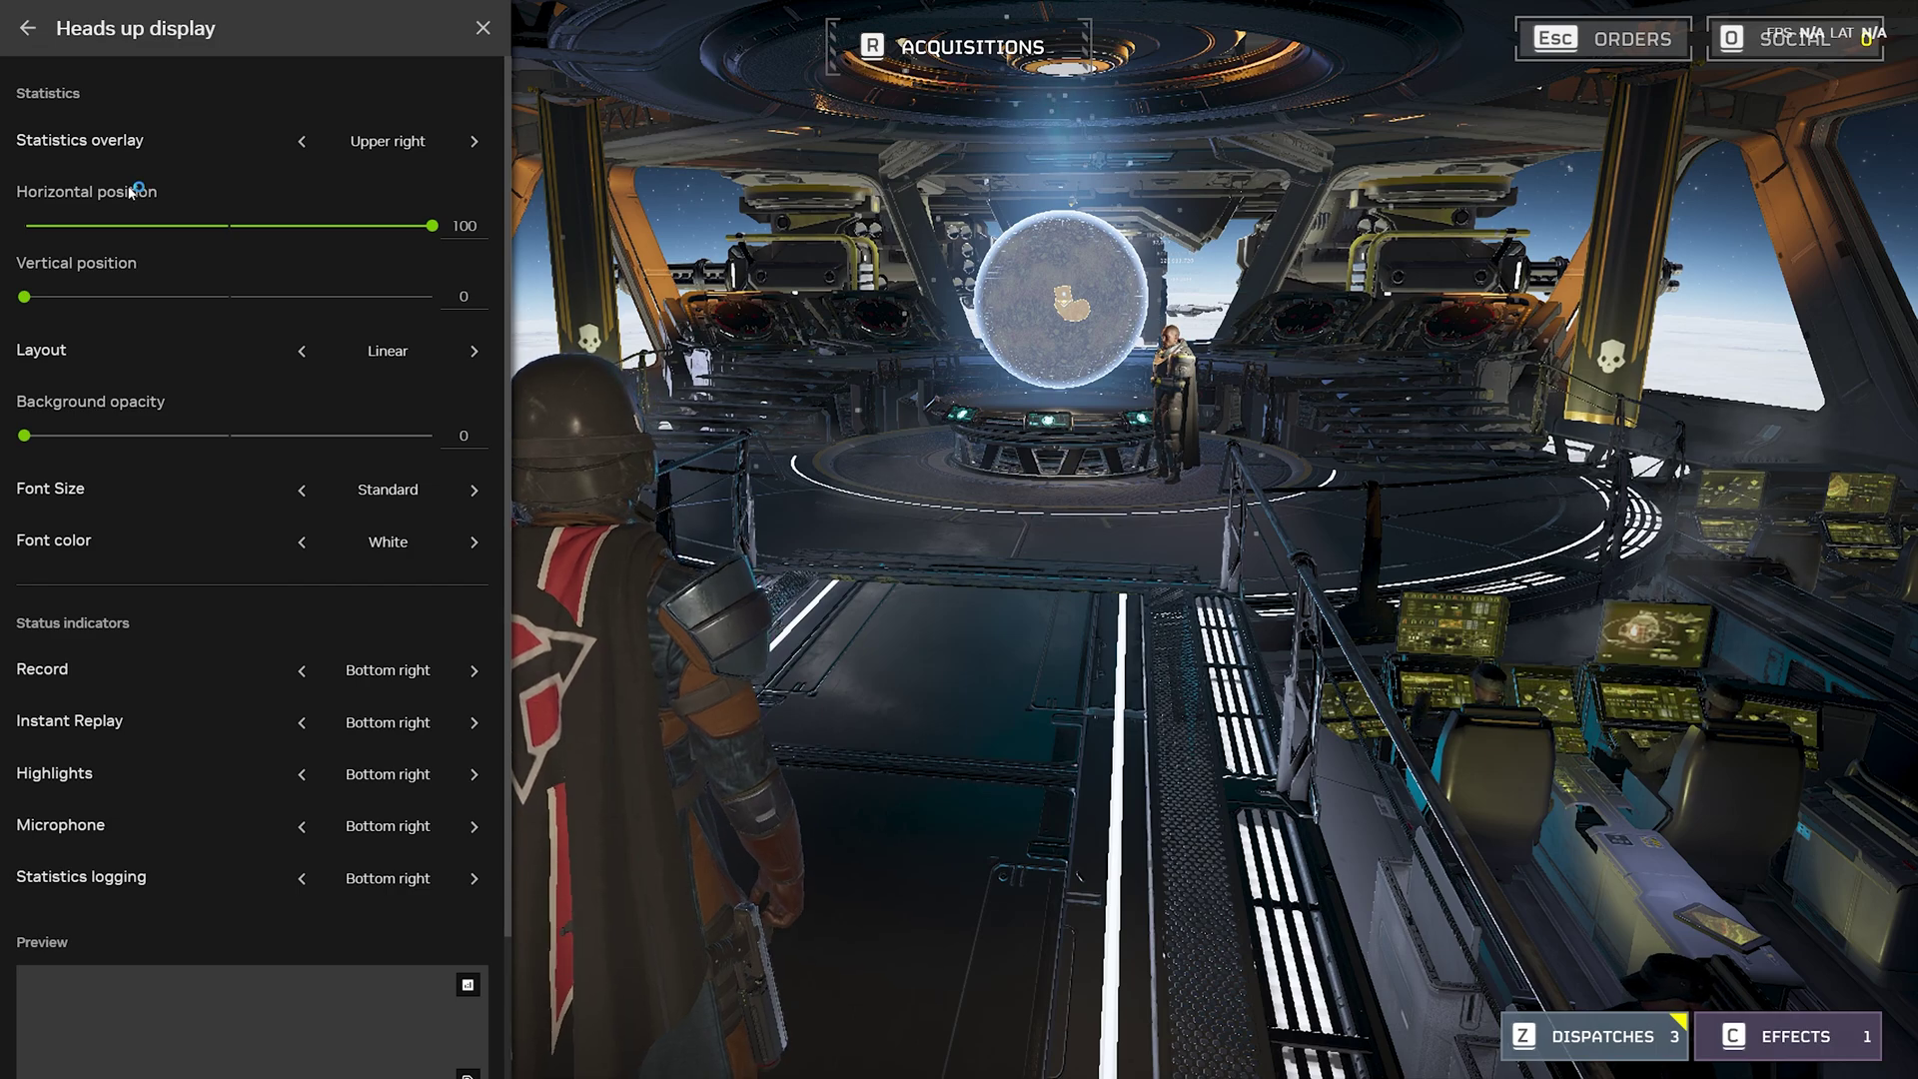
click(301, 143)
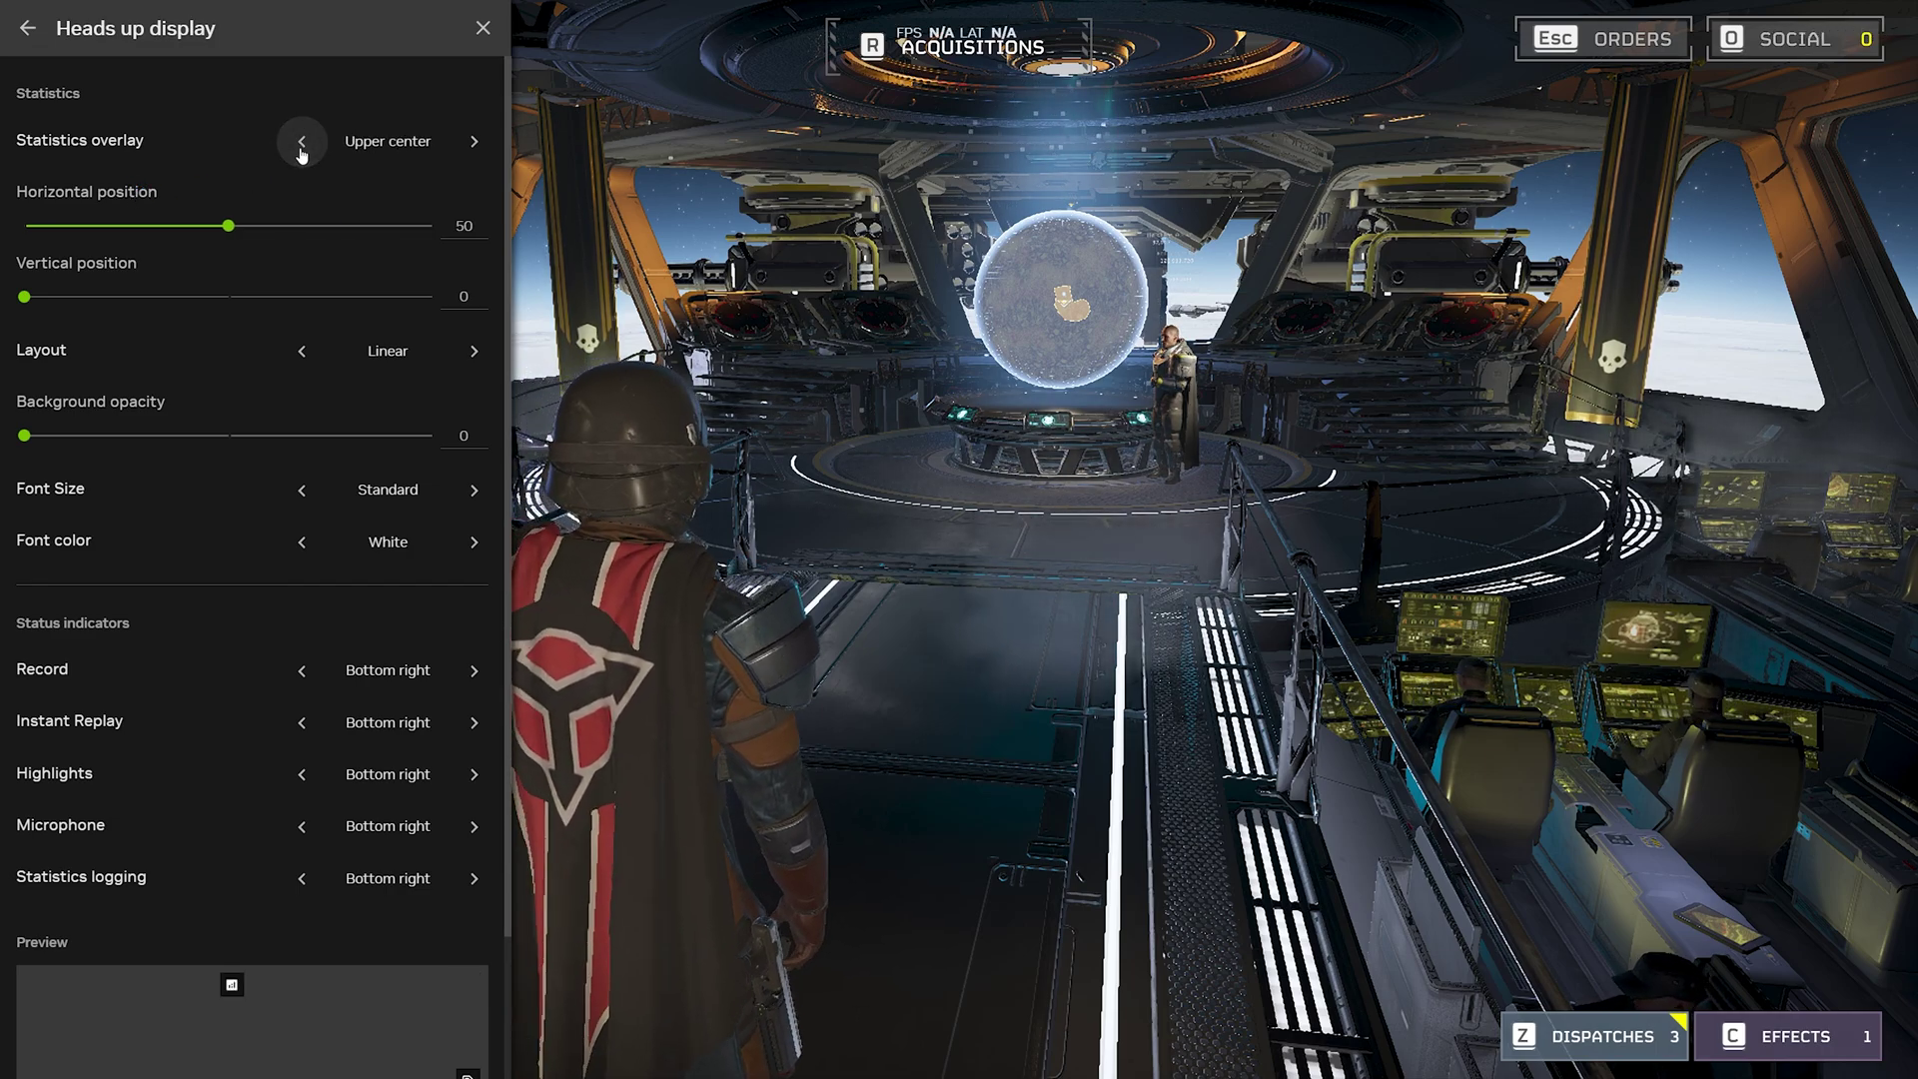
click(301, 143)
click(472, 142)
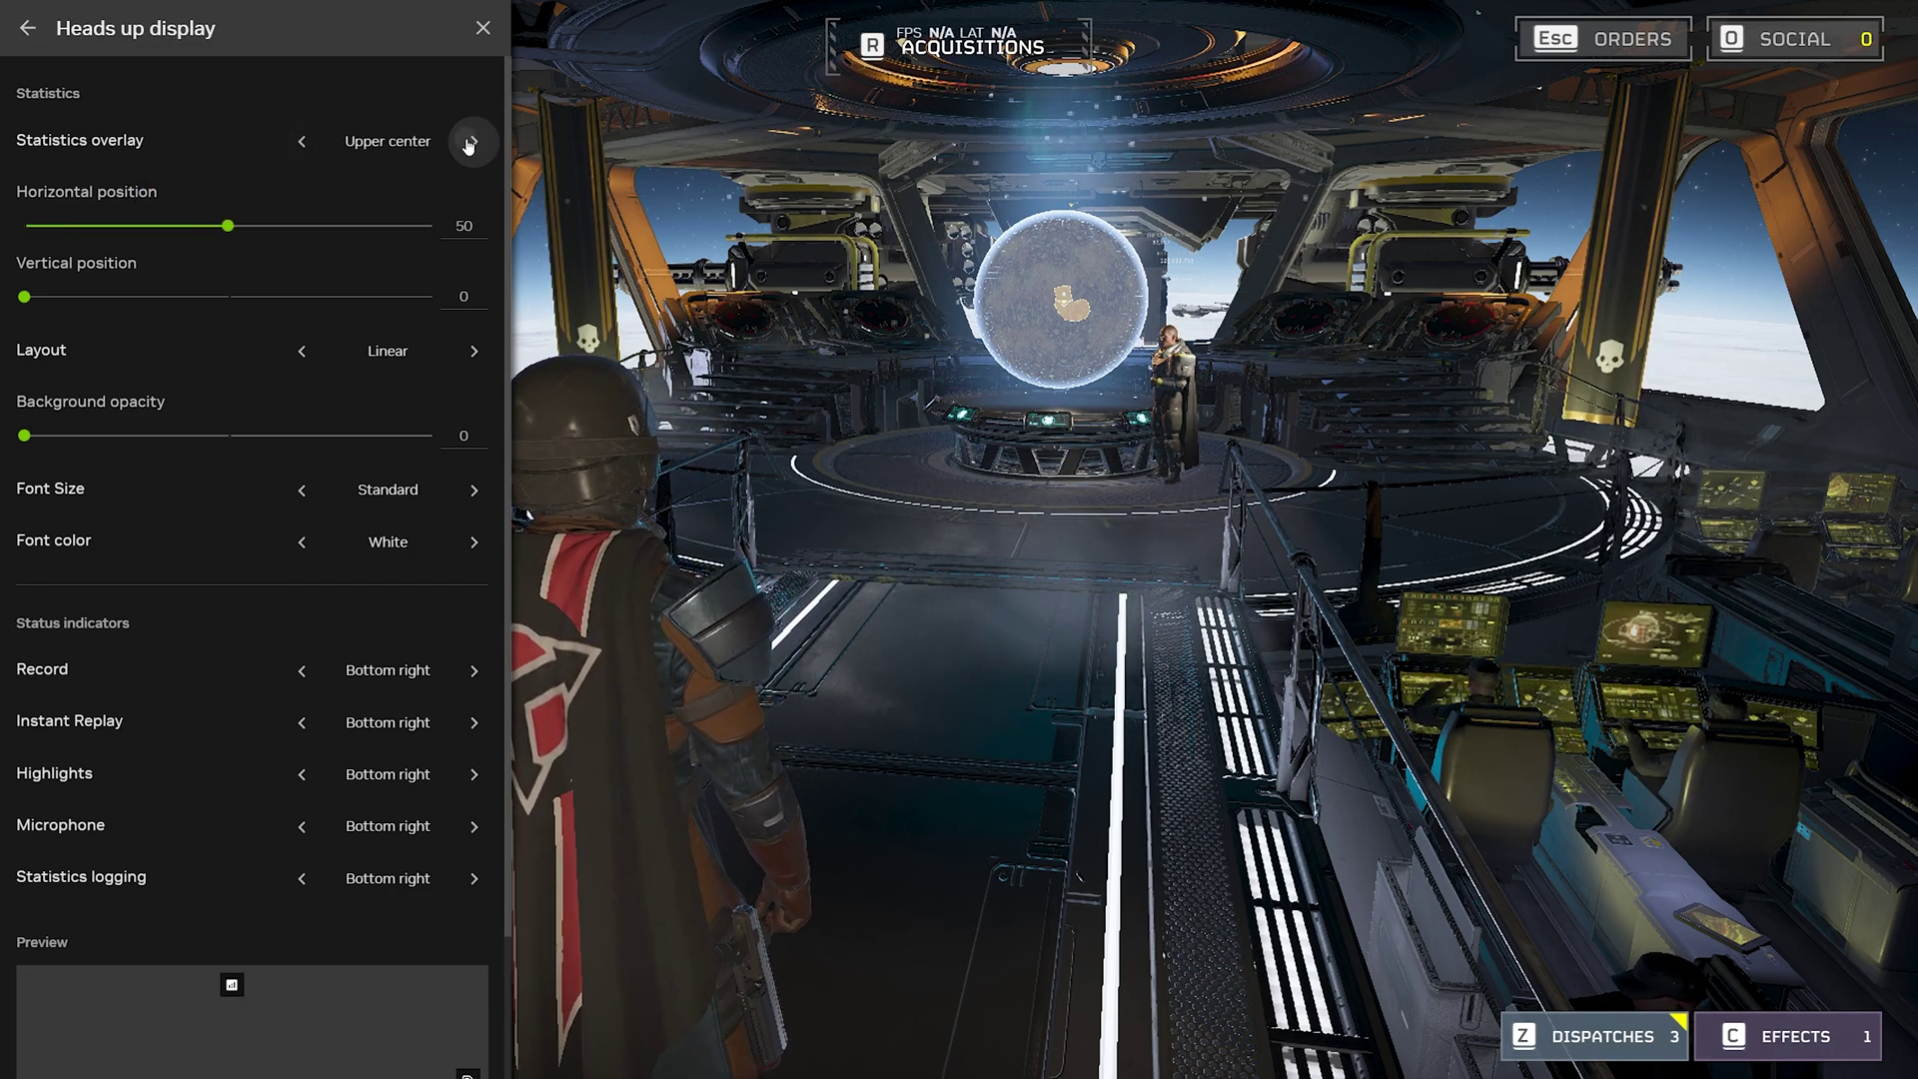
click(471, 142)
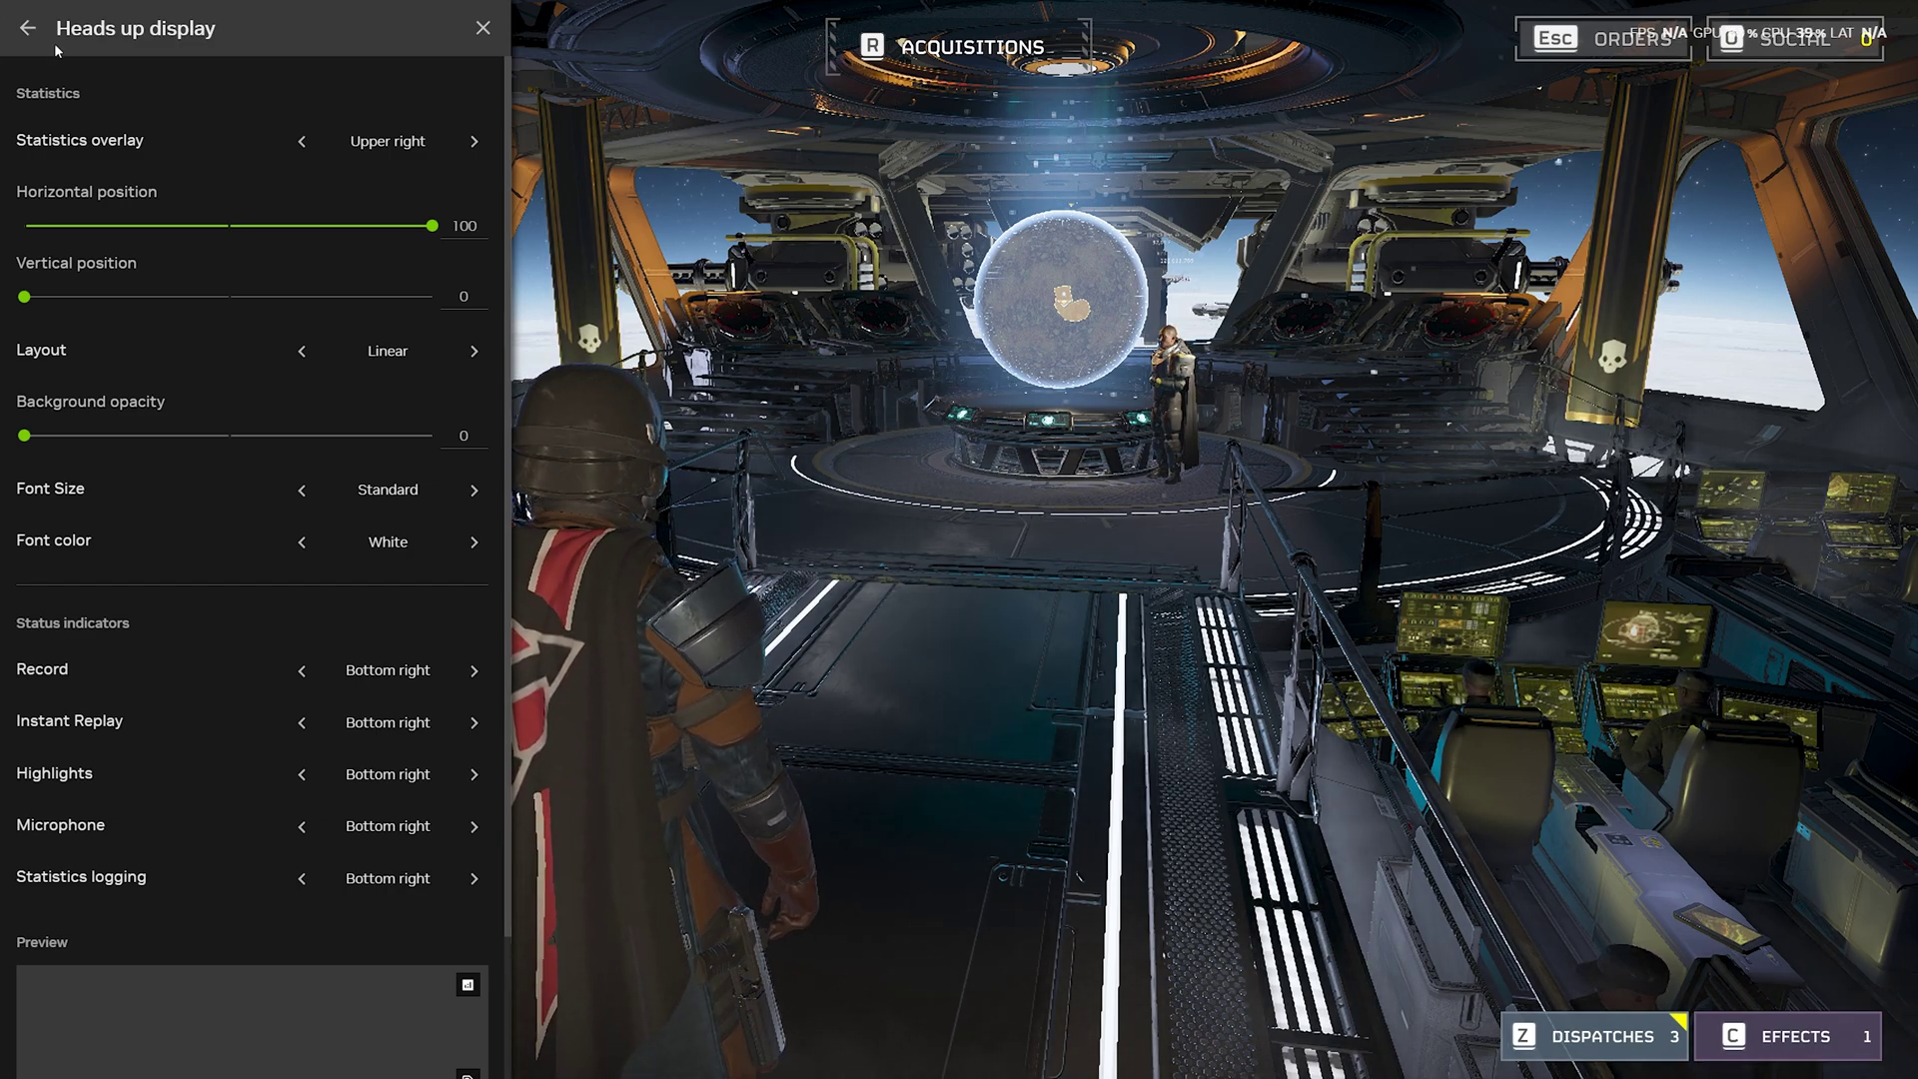
click(28, 30)
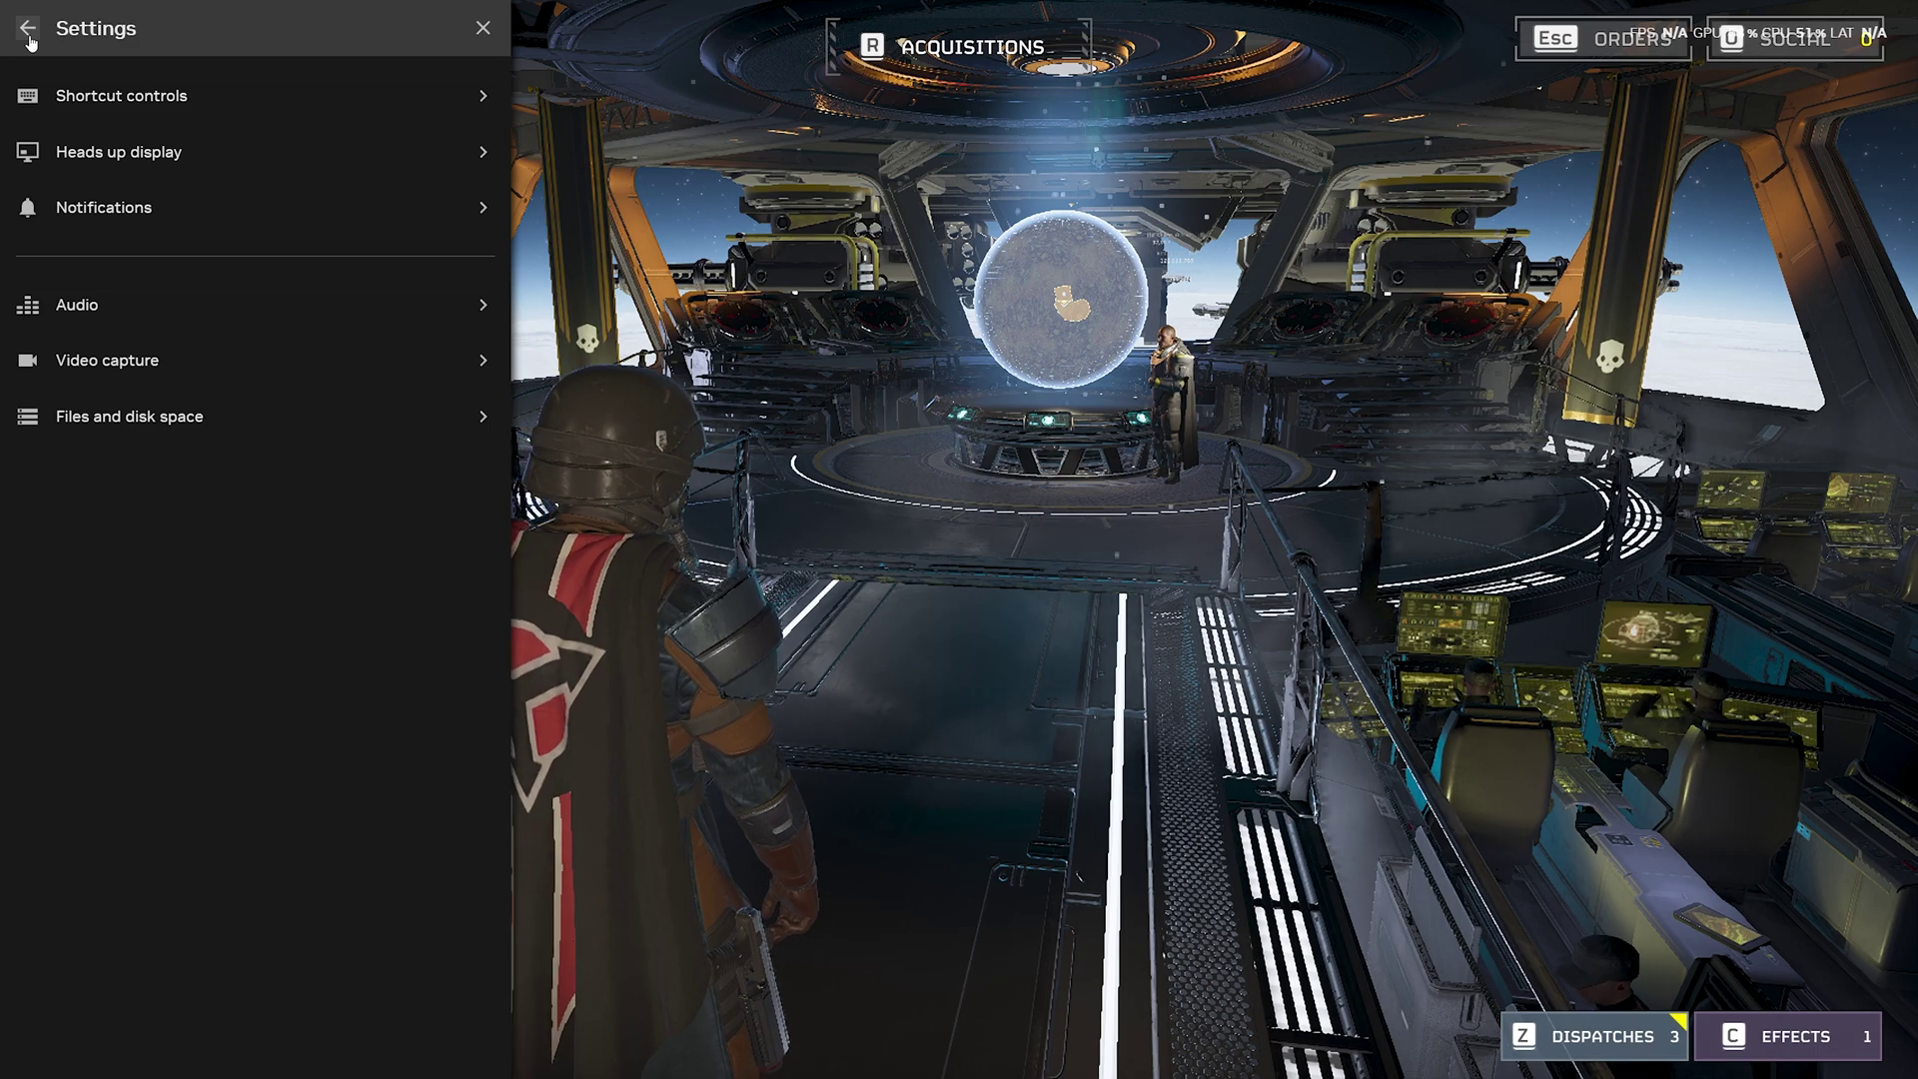
click(170, 211)
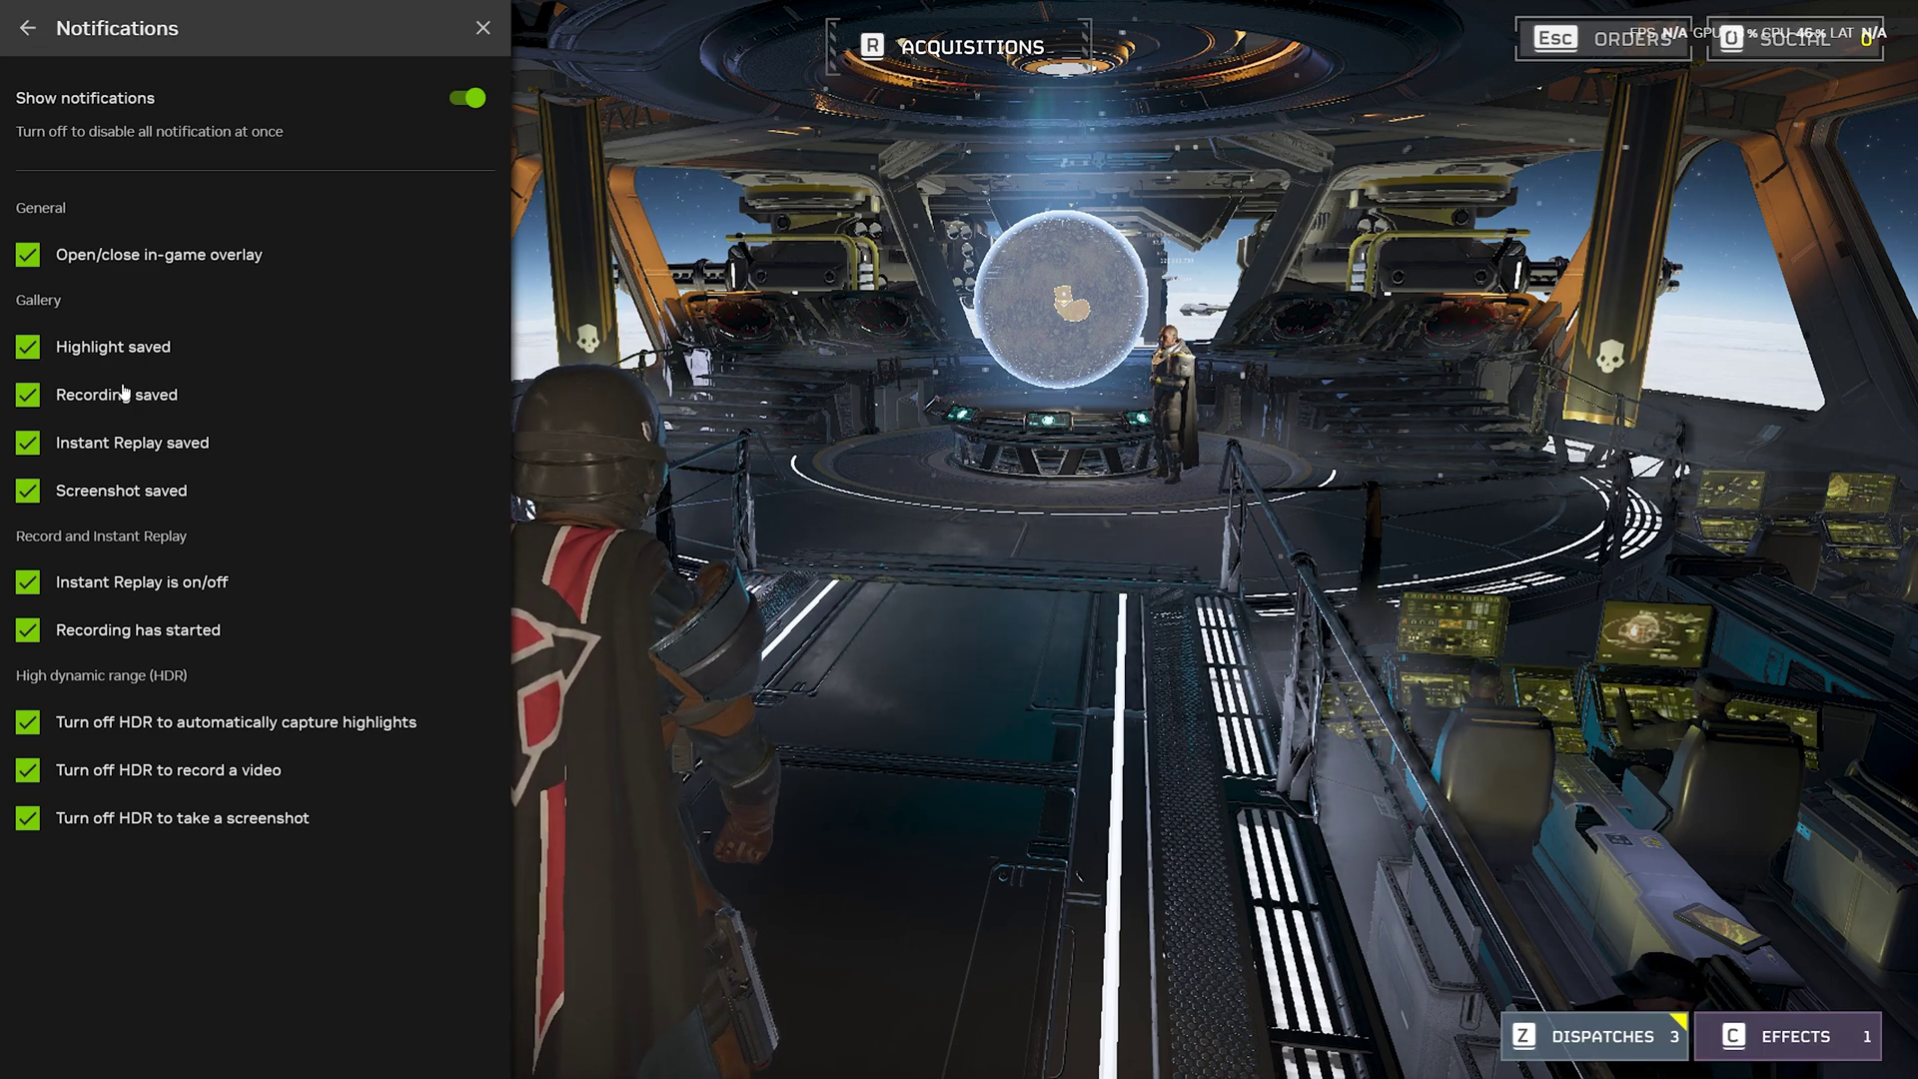
key(Escape)
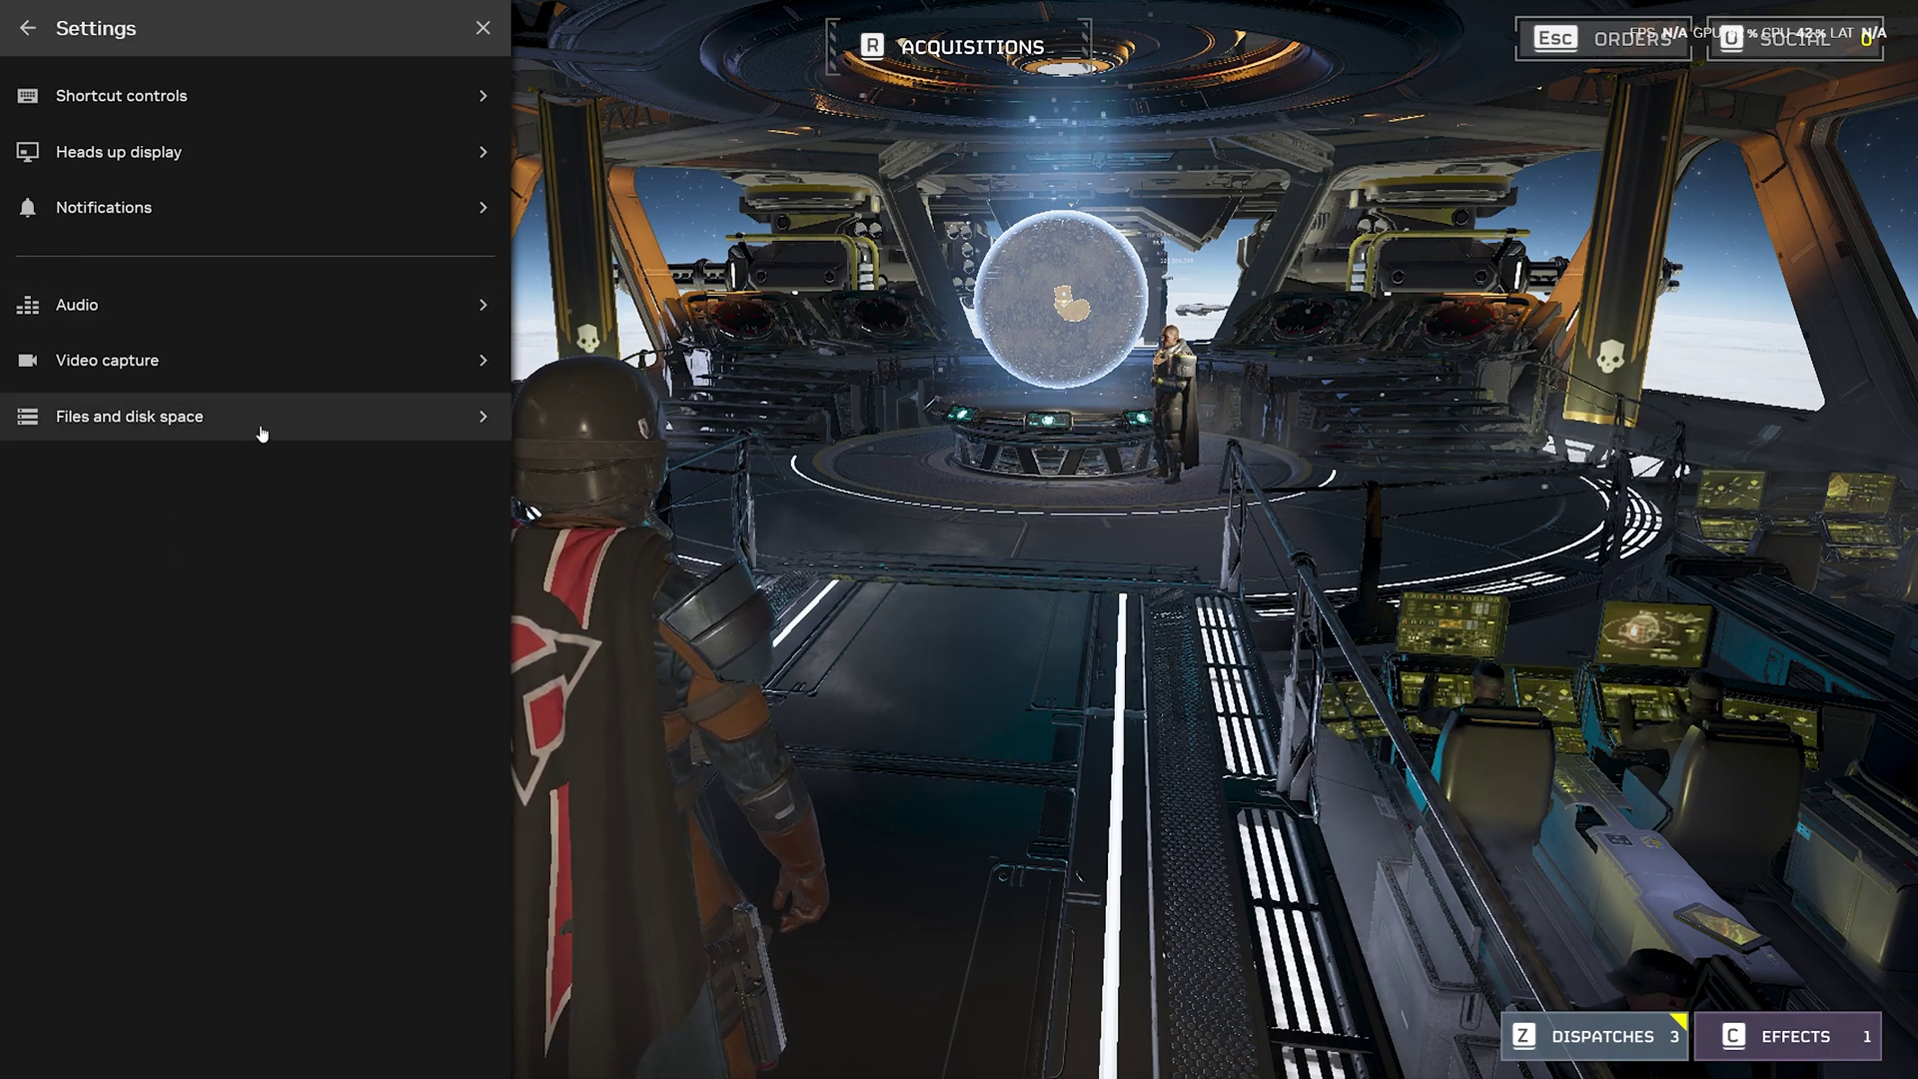
Step: Set the Audio tracks format to Separate tracks for system sounds and microphone
click(274, 310)
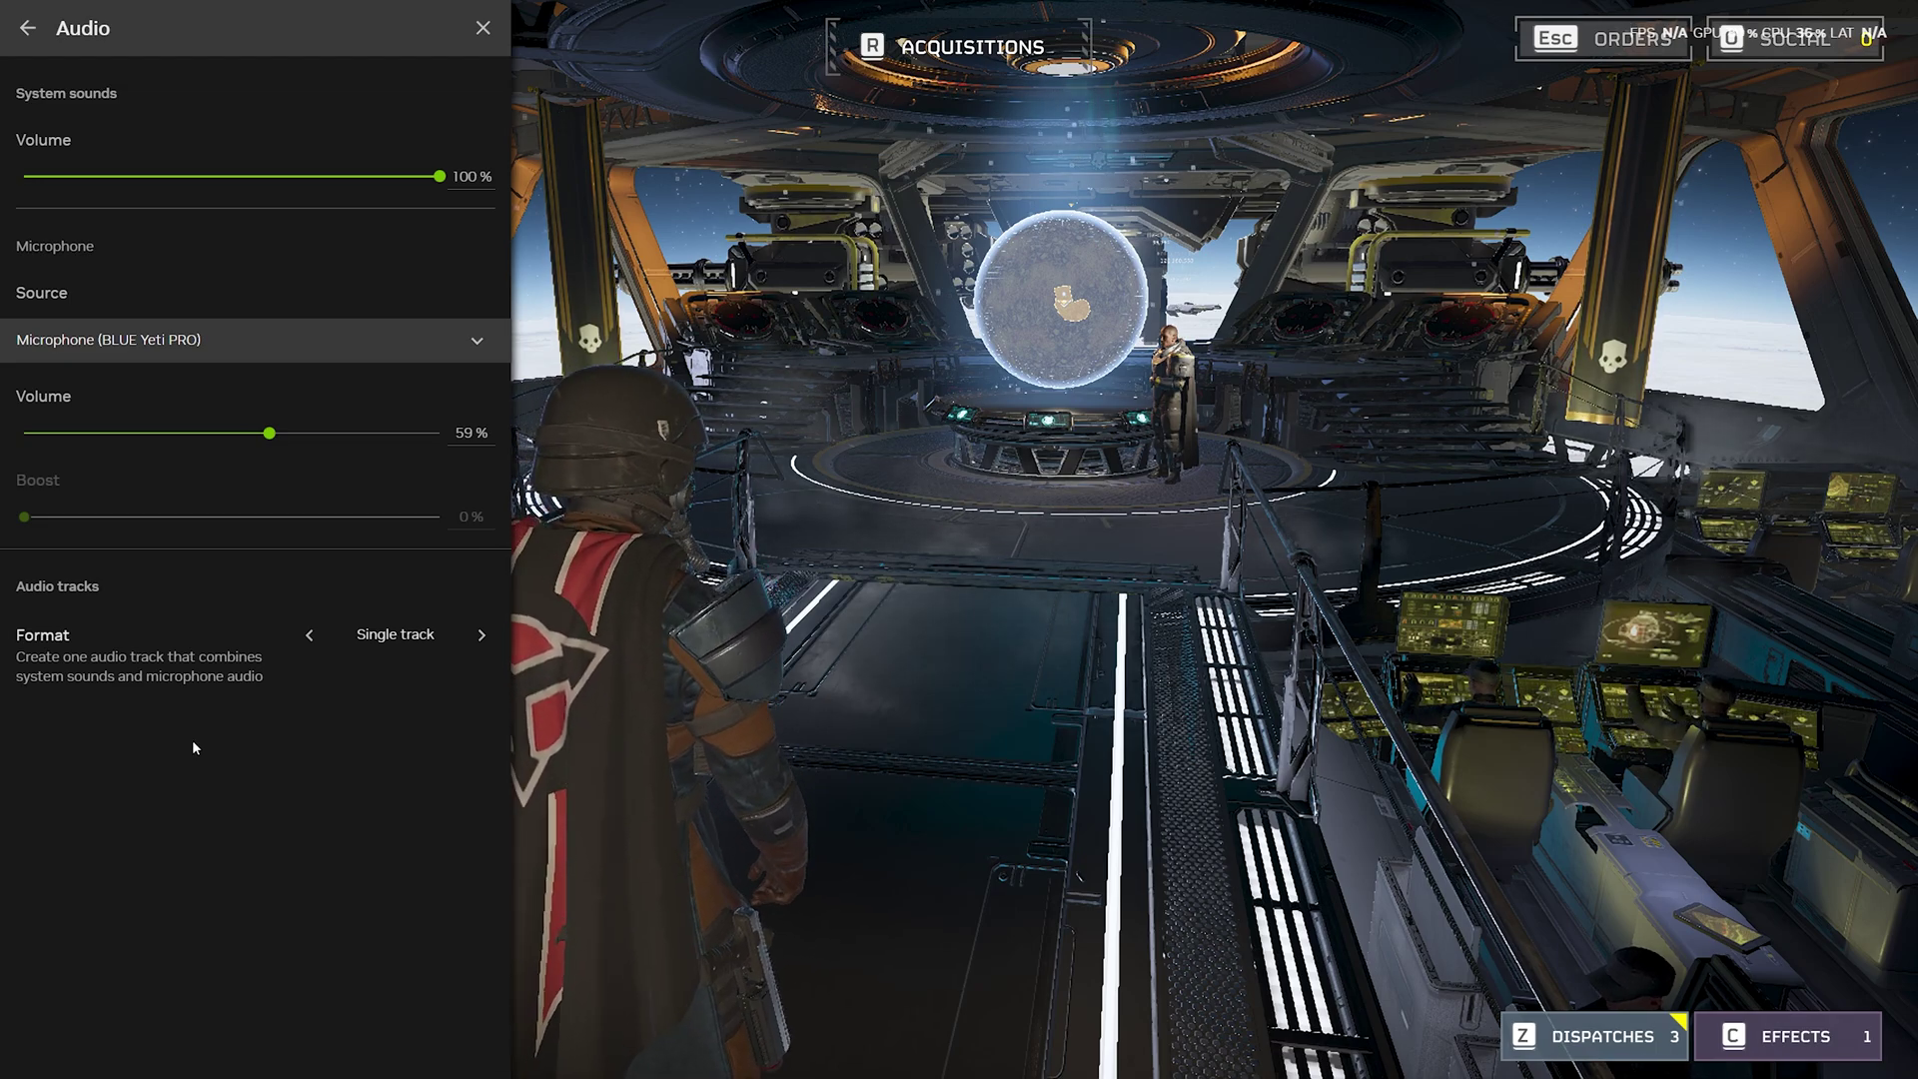
click(479, 636)
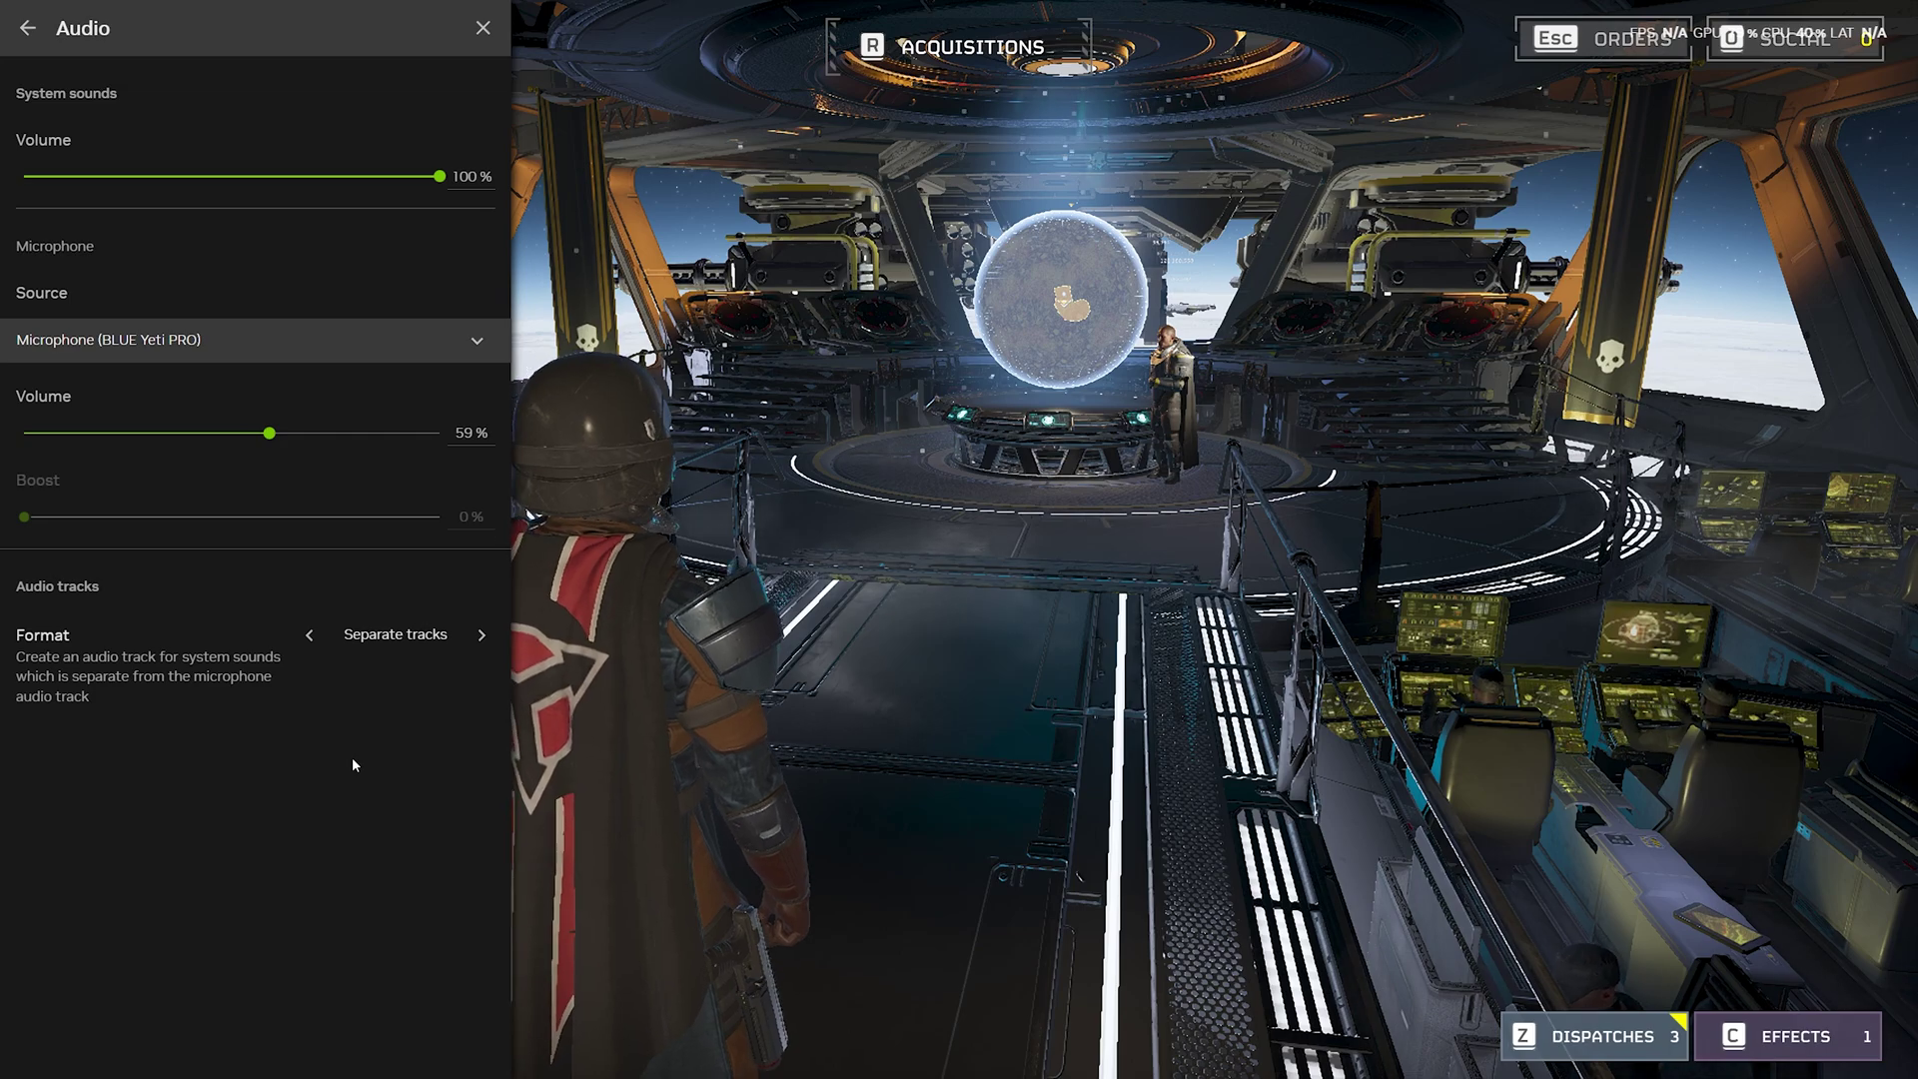
click(484, 631)
click(310, 636)
click(481, 635)
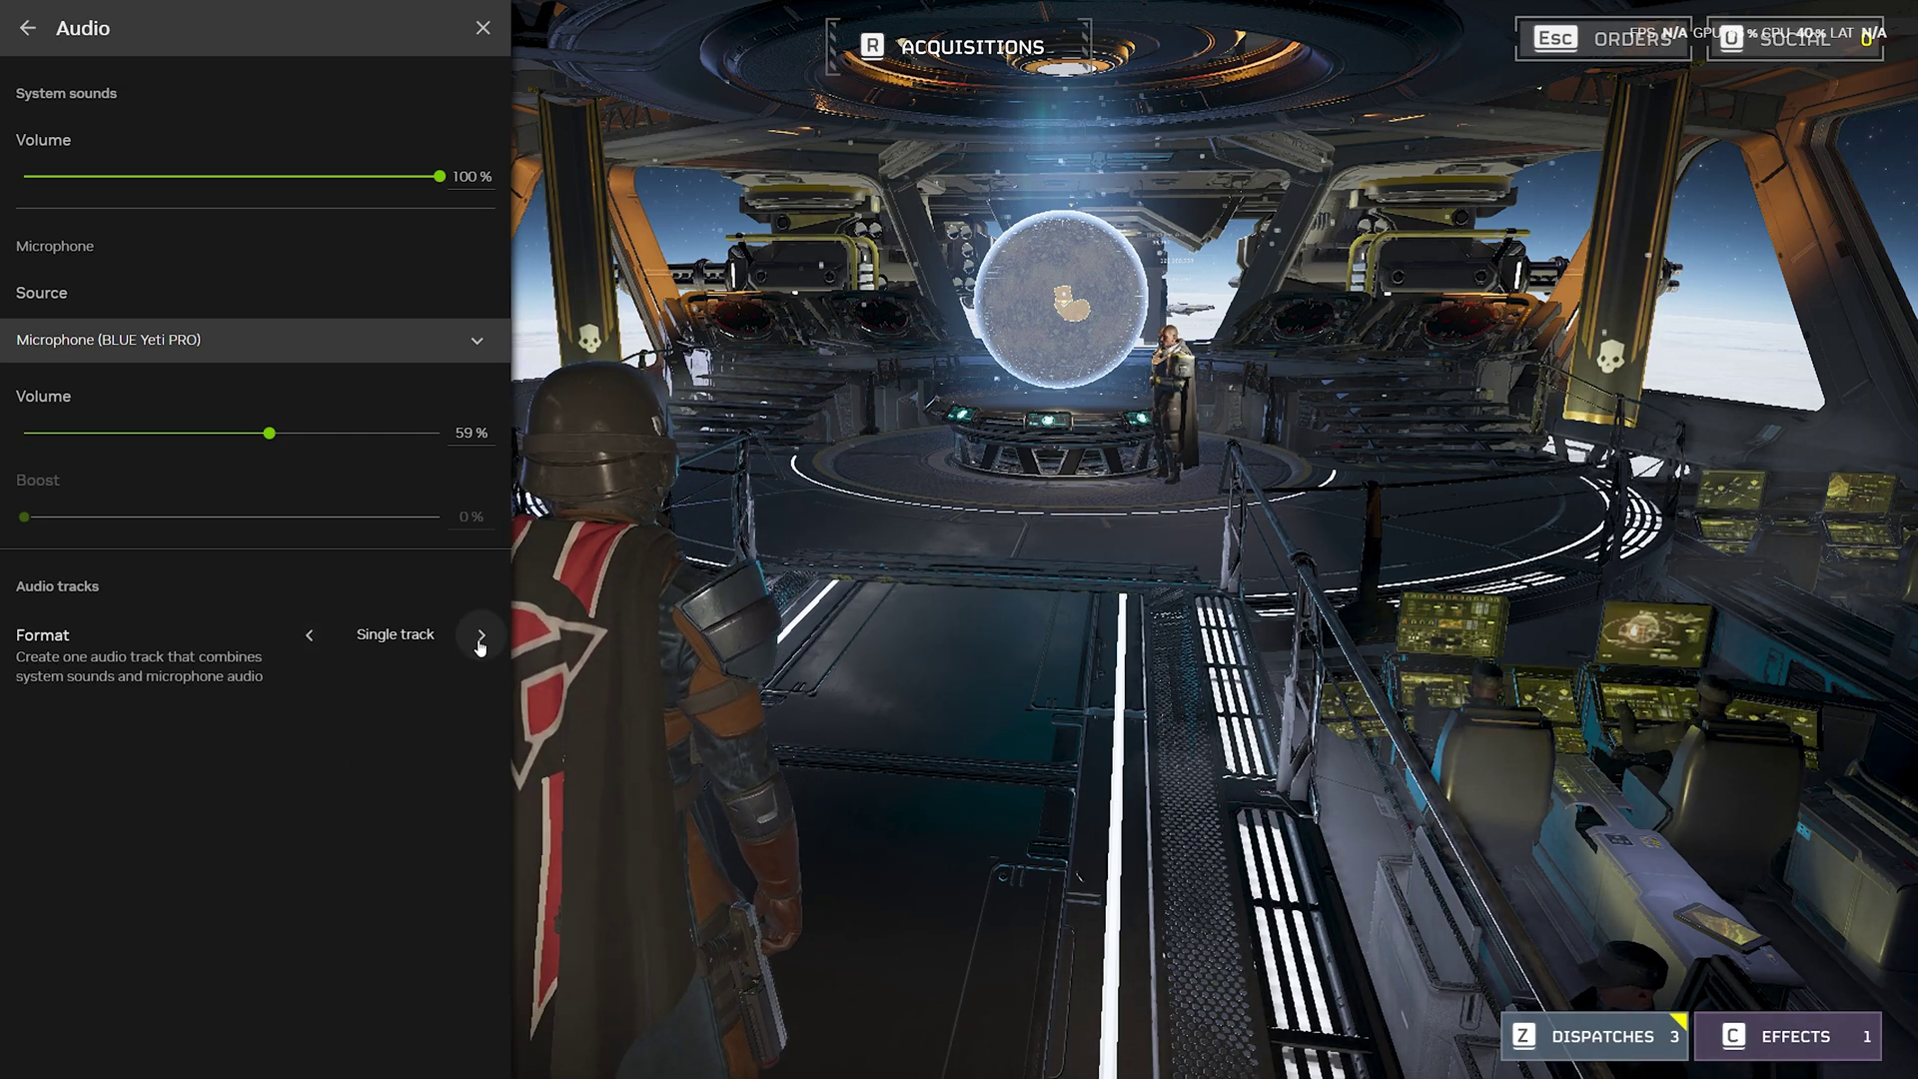
click(480, 640)
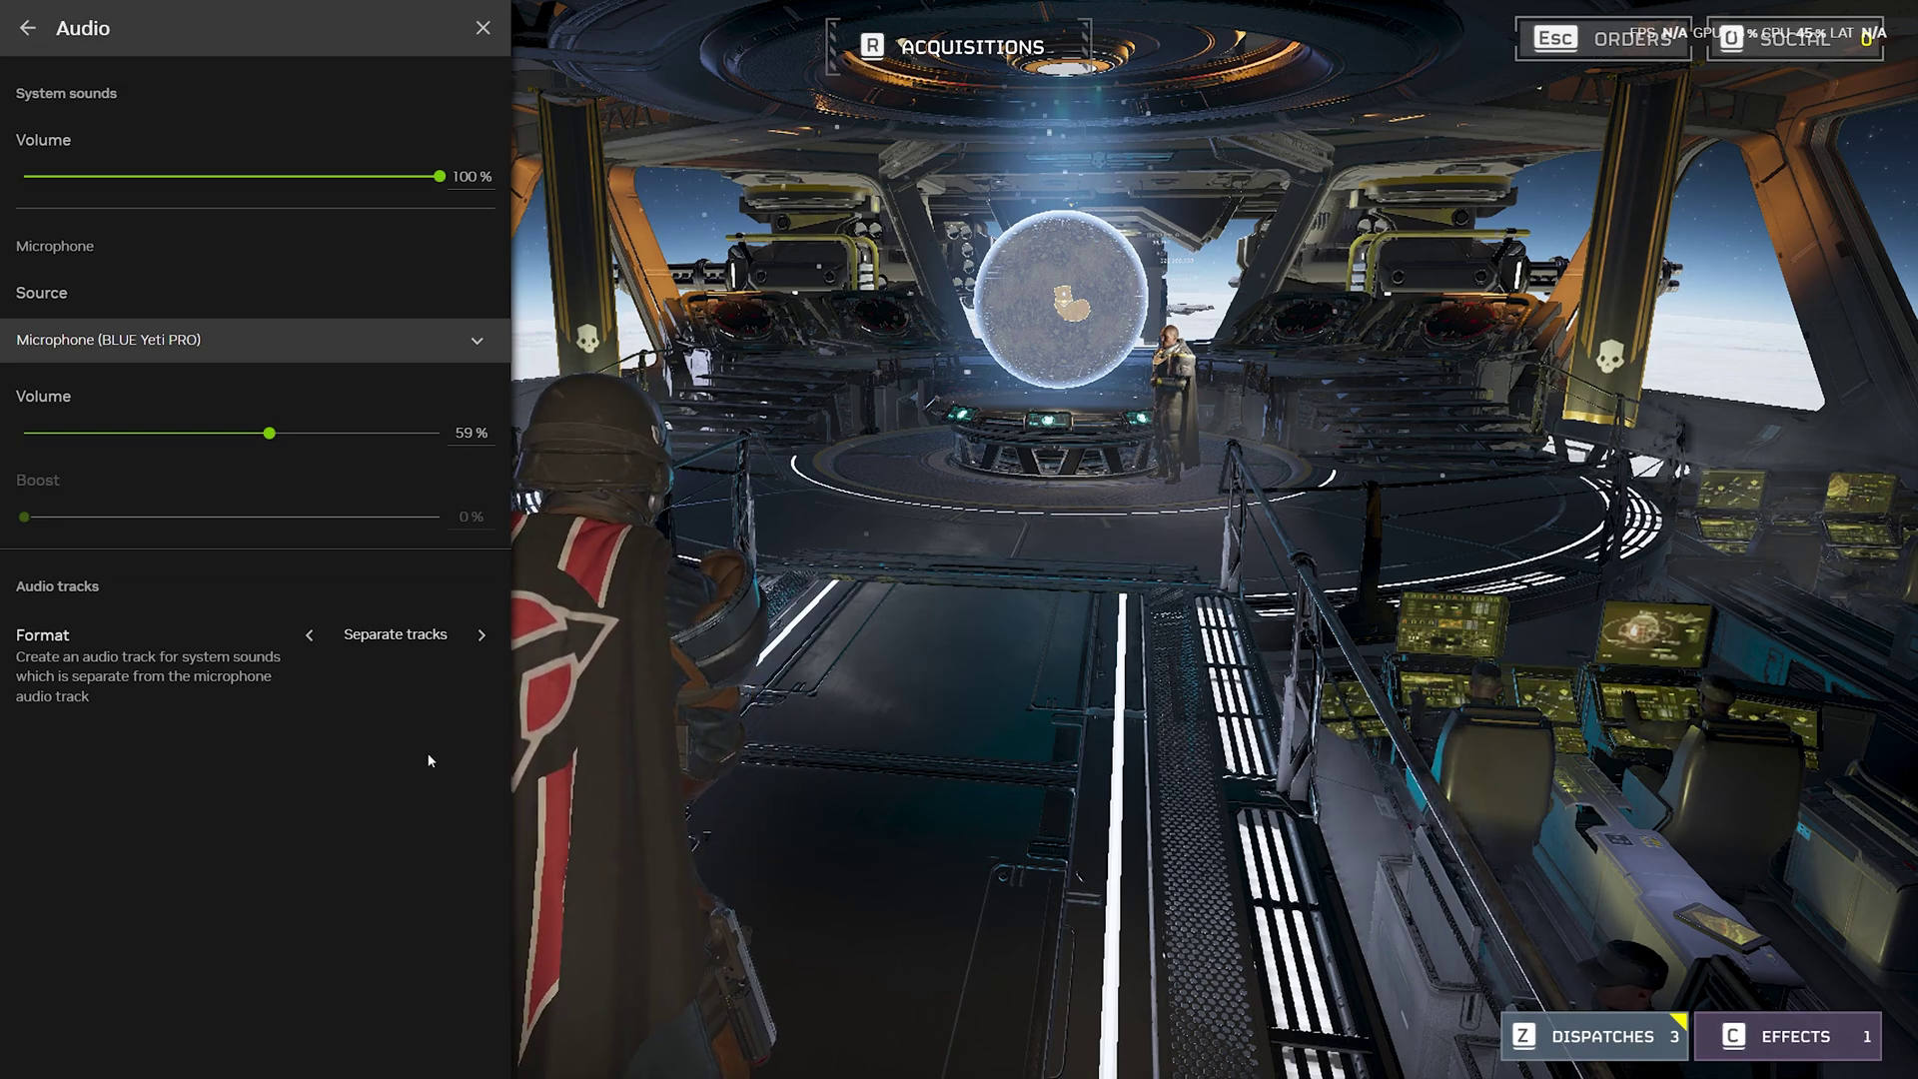
click(24, 29)
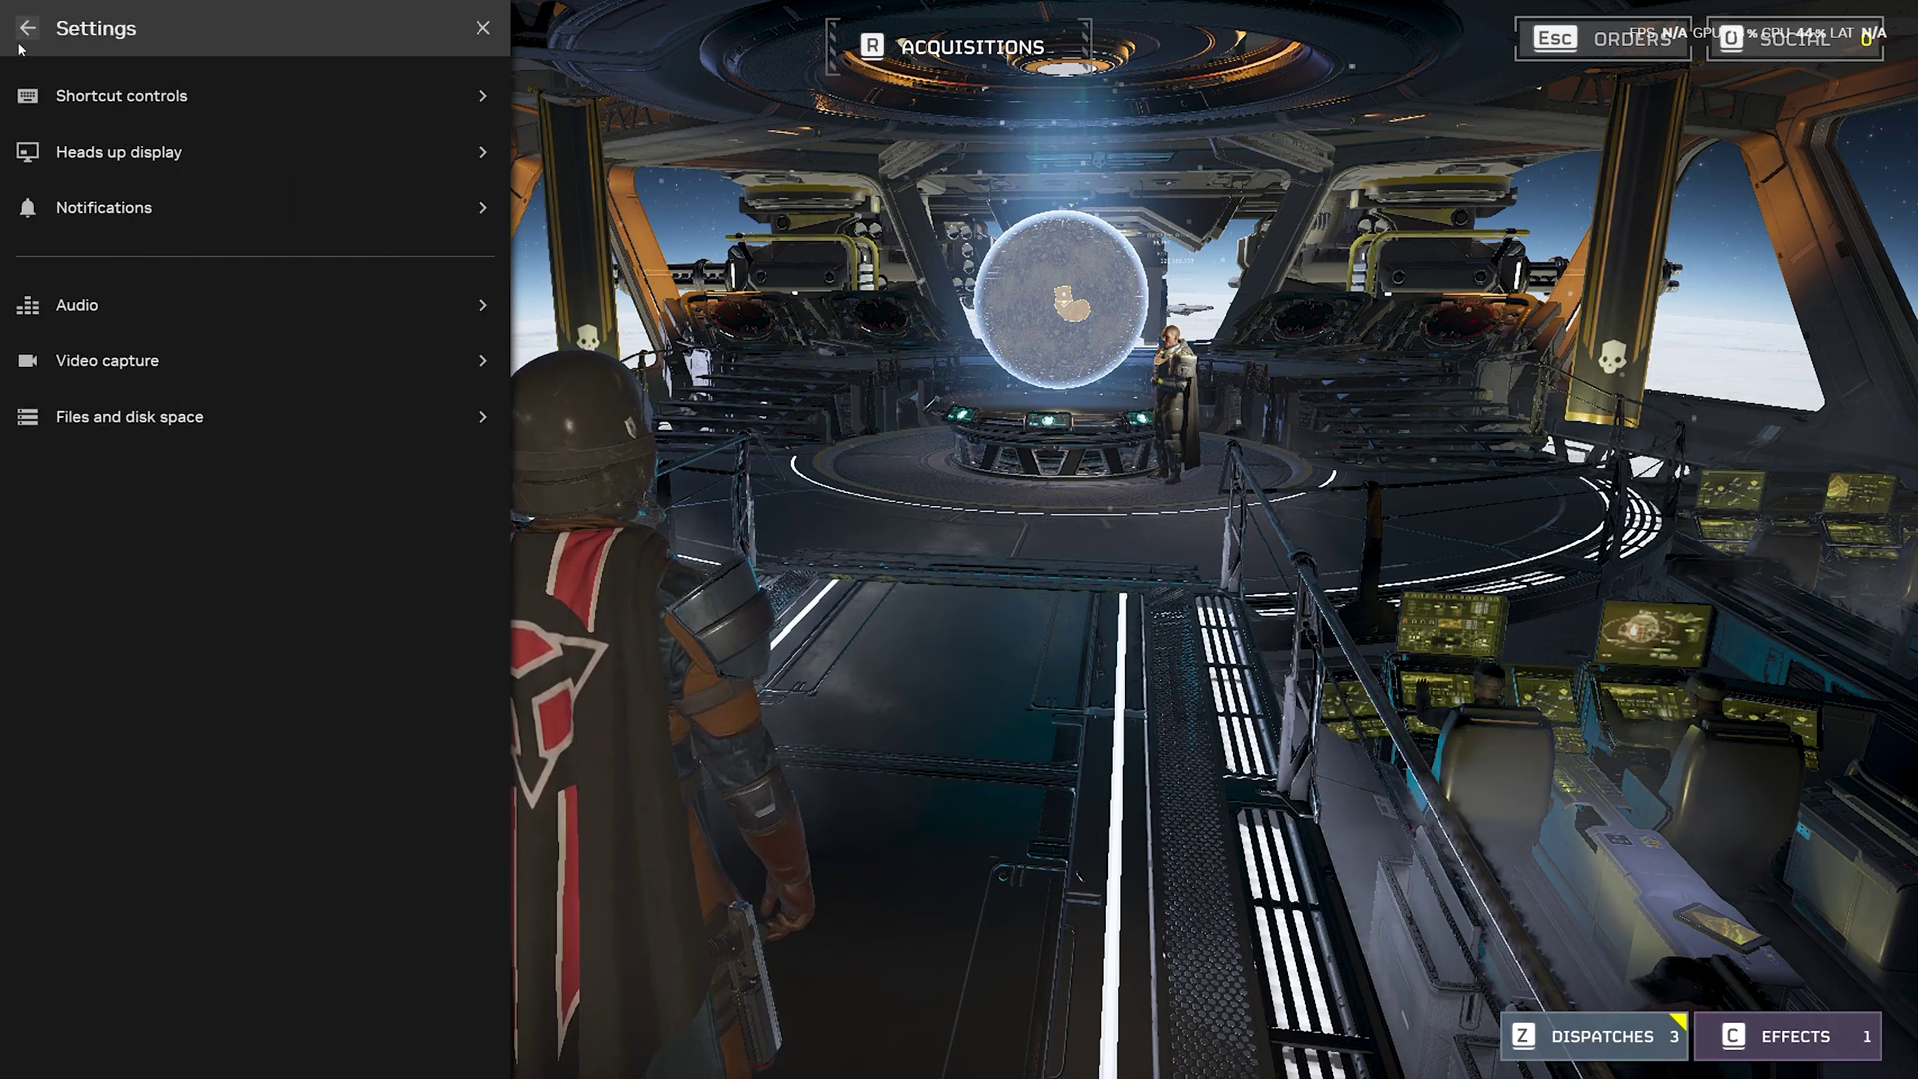
click(185, 365)
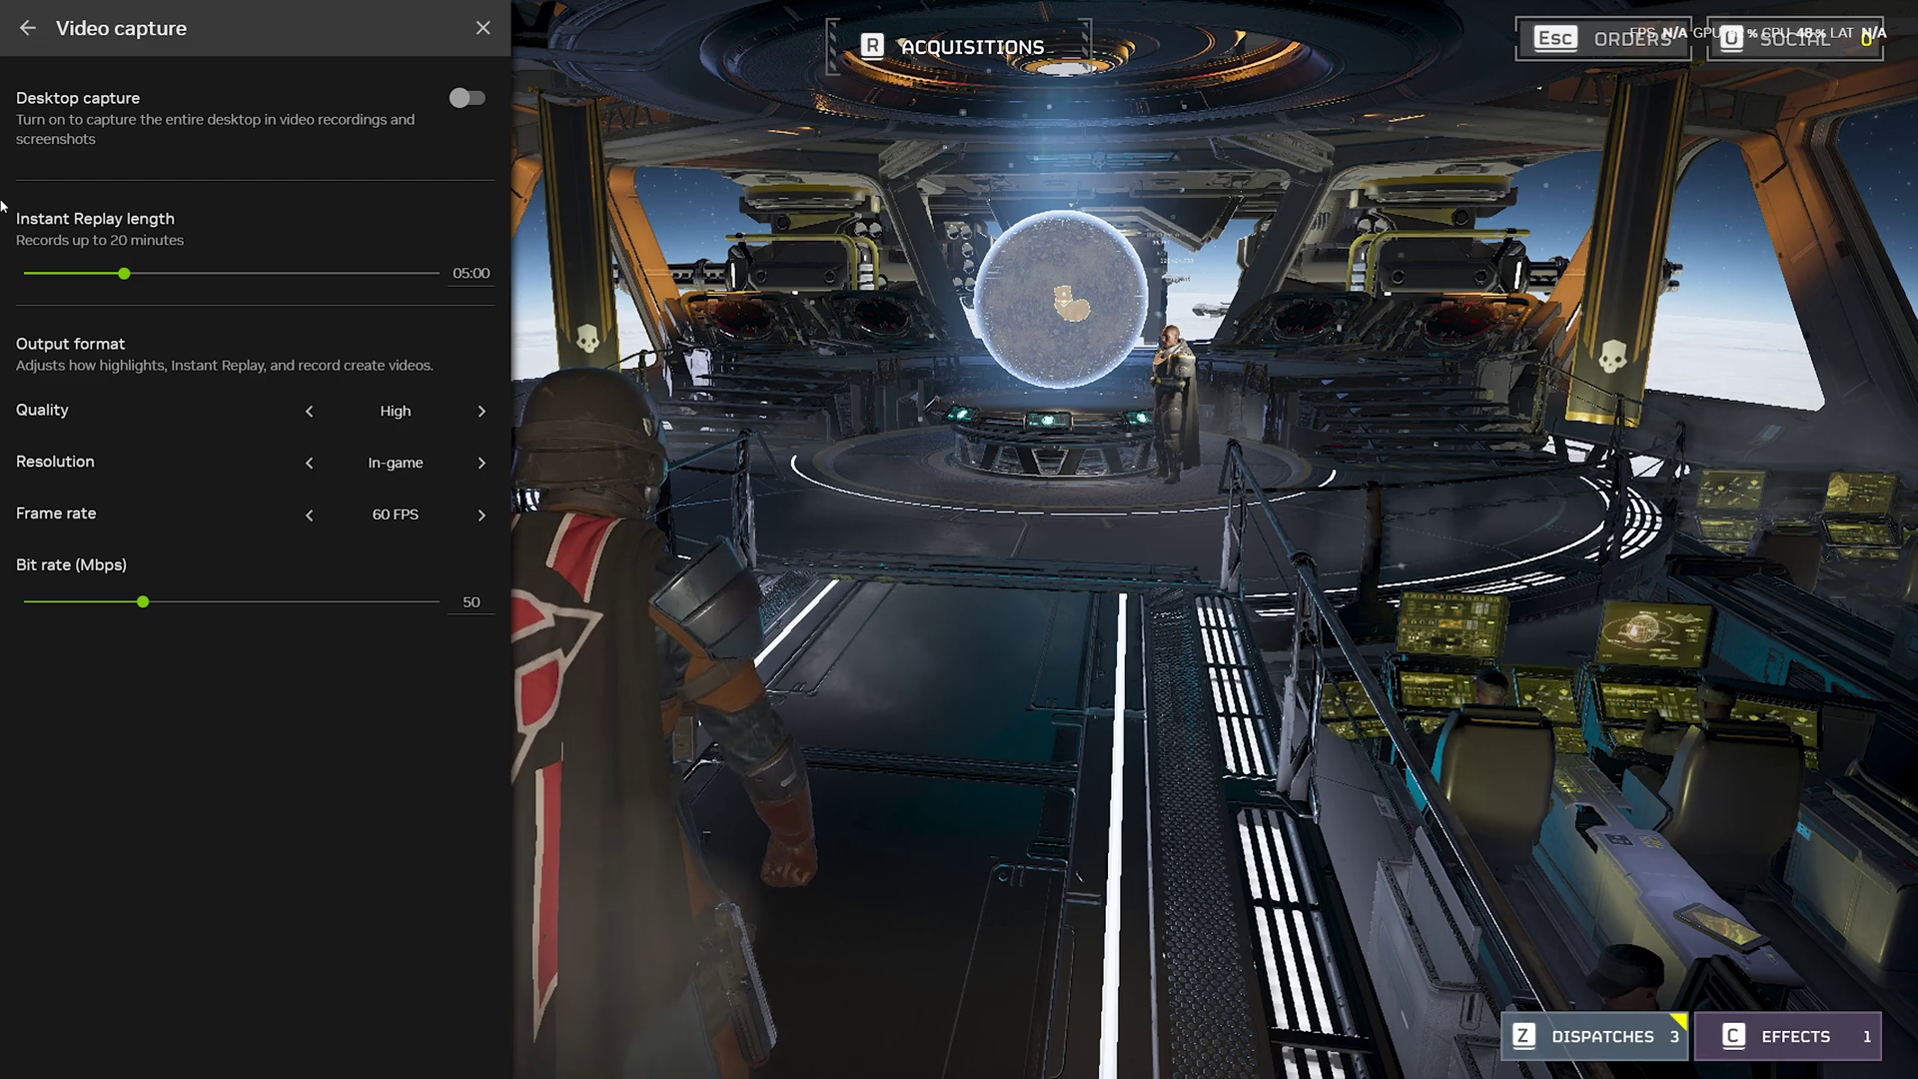
click(28, 28)
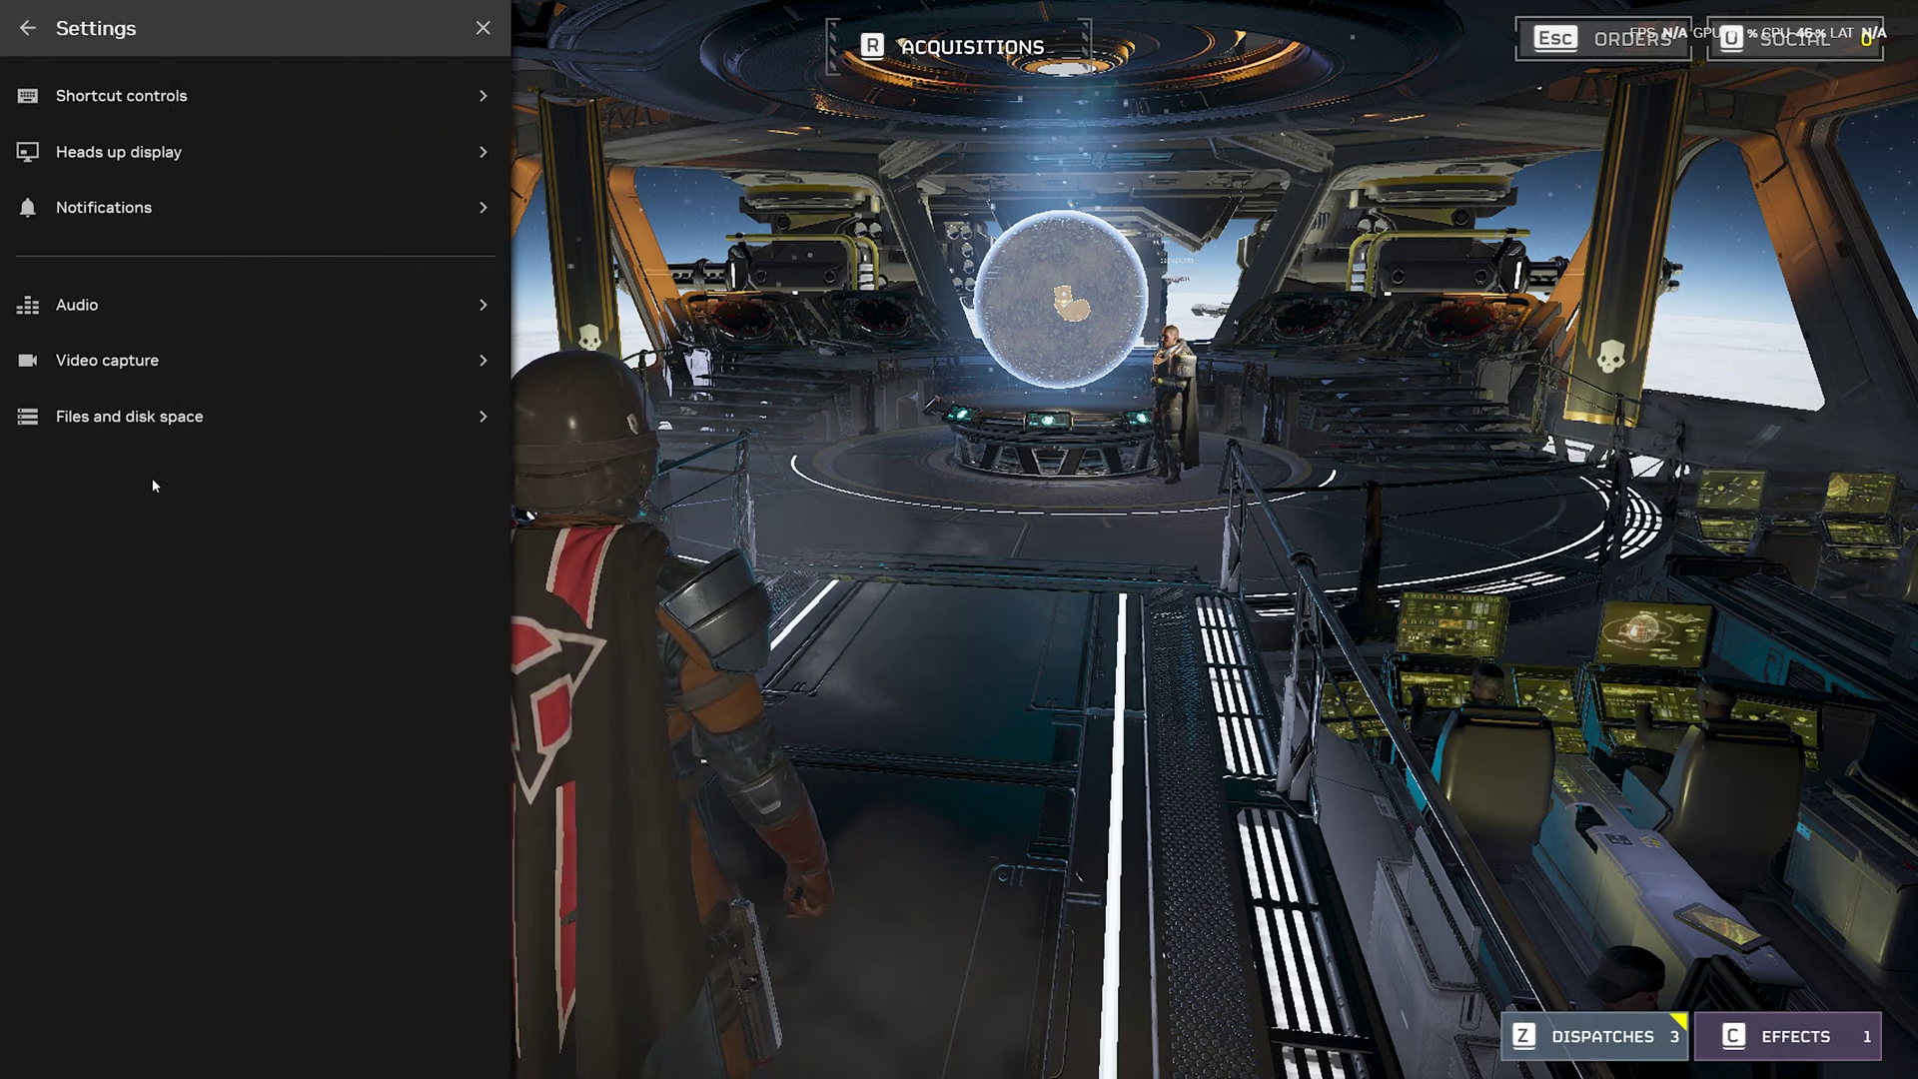
Step: Try the Disk space limit toggle and slider in Files and disk space, leaving the limit off
click(152, 418)
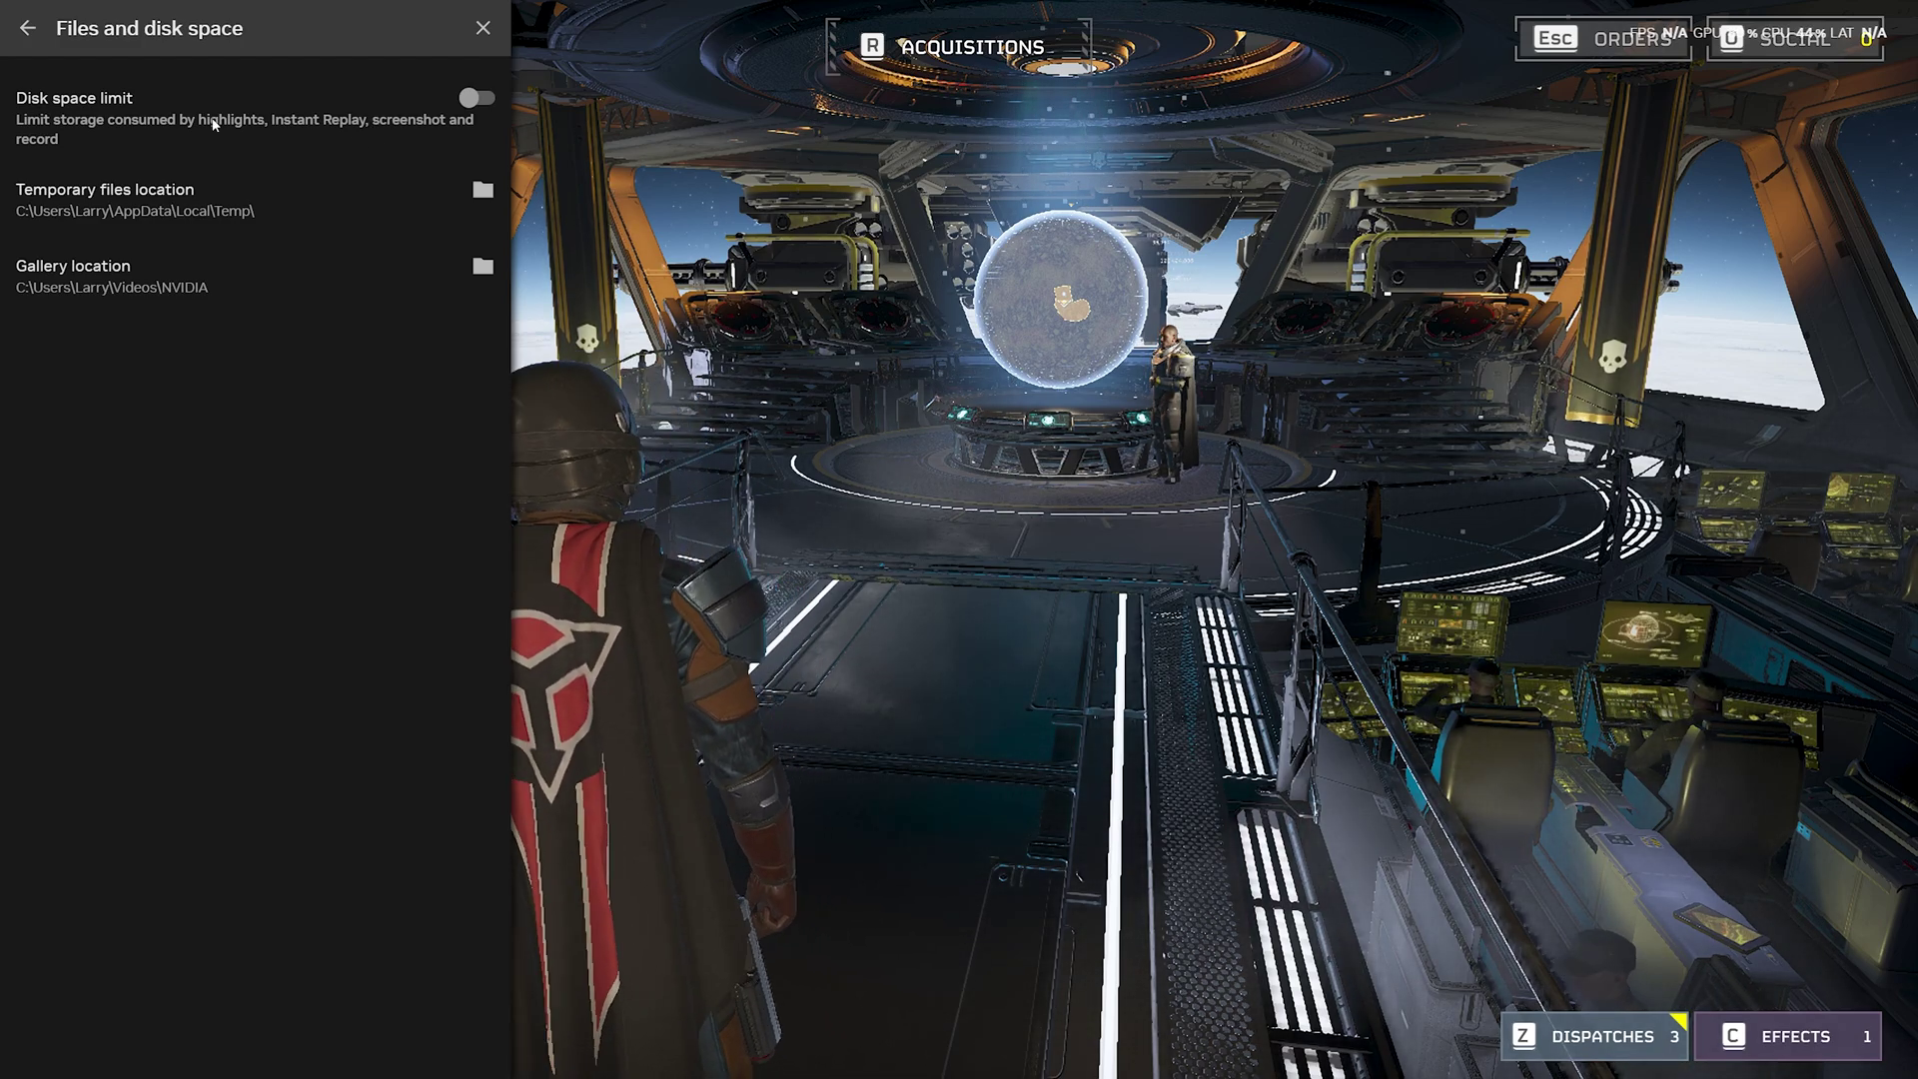
click(473, 98)
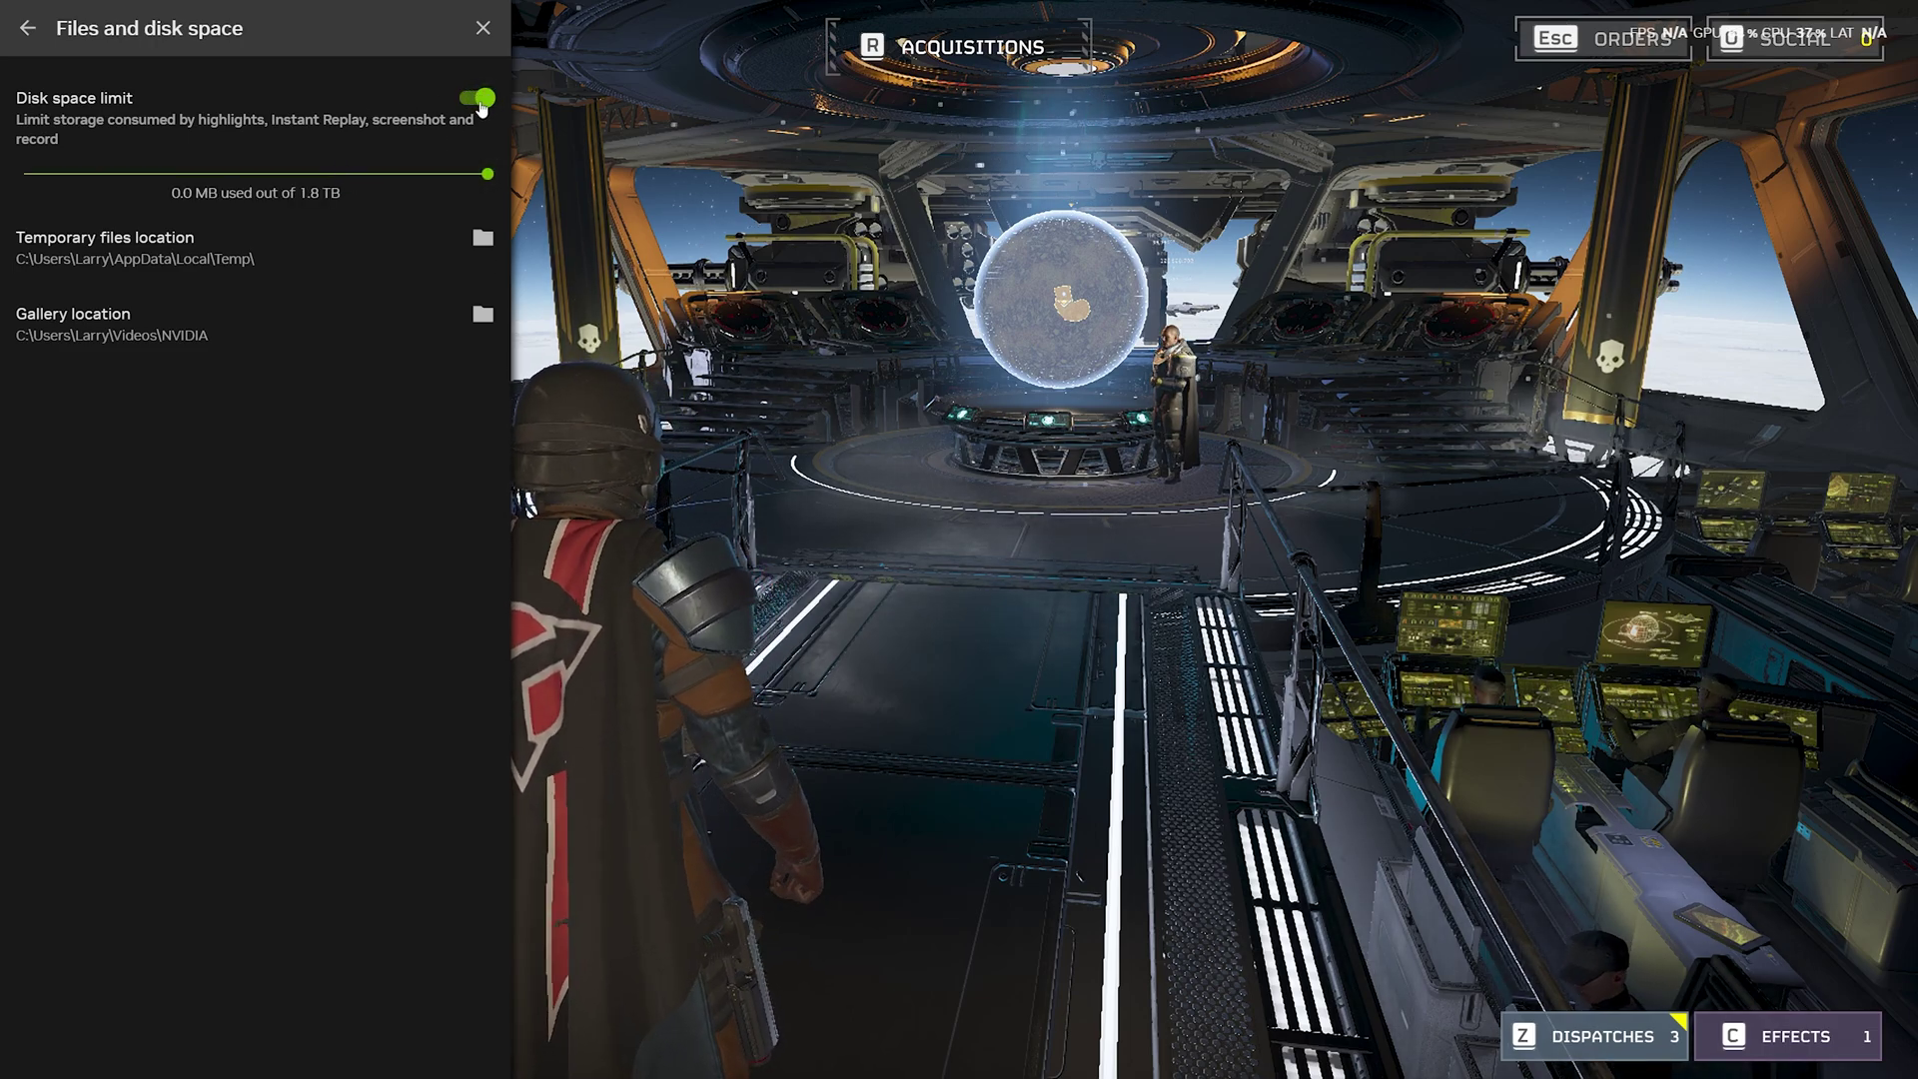
click(482, 100)
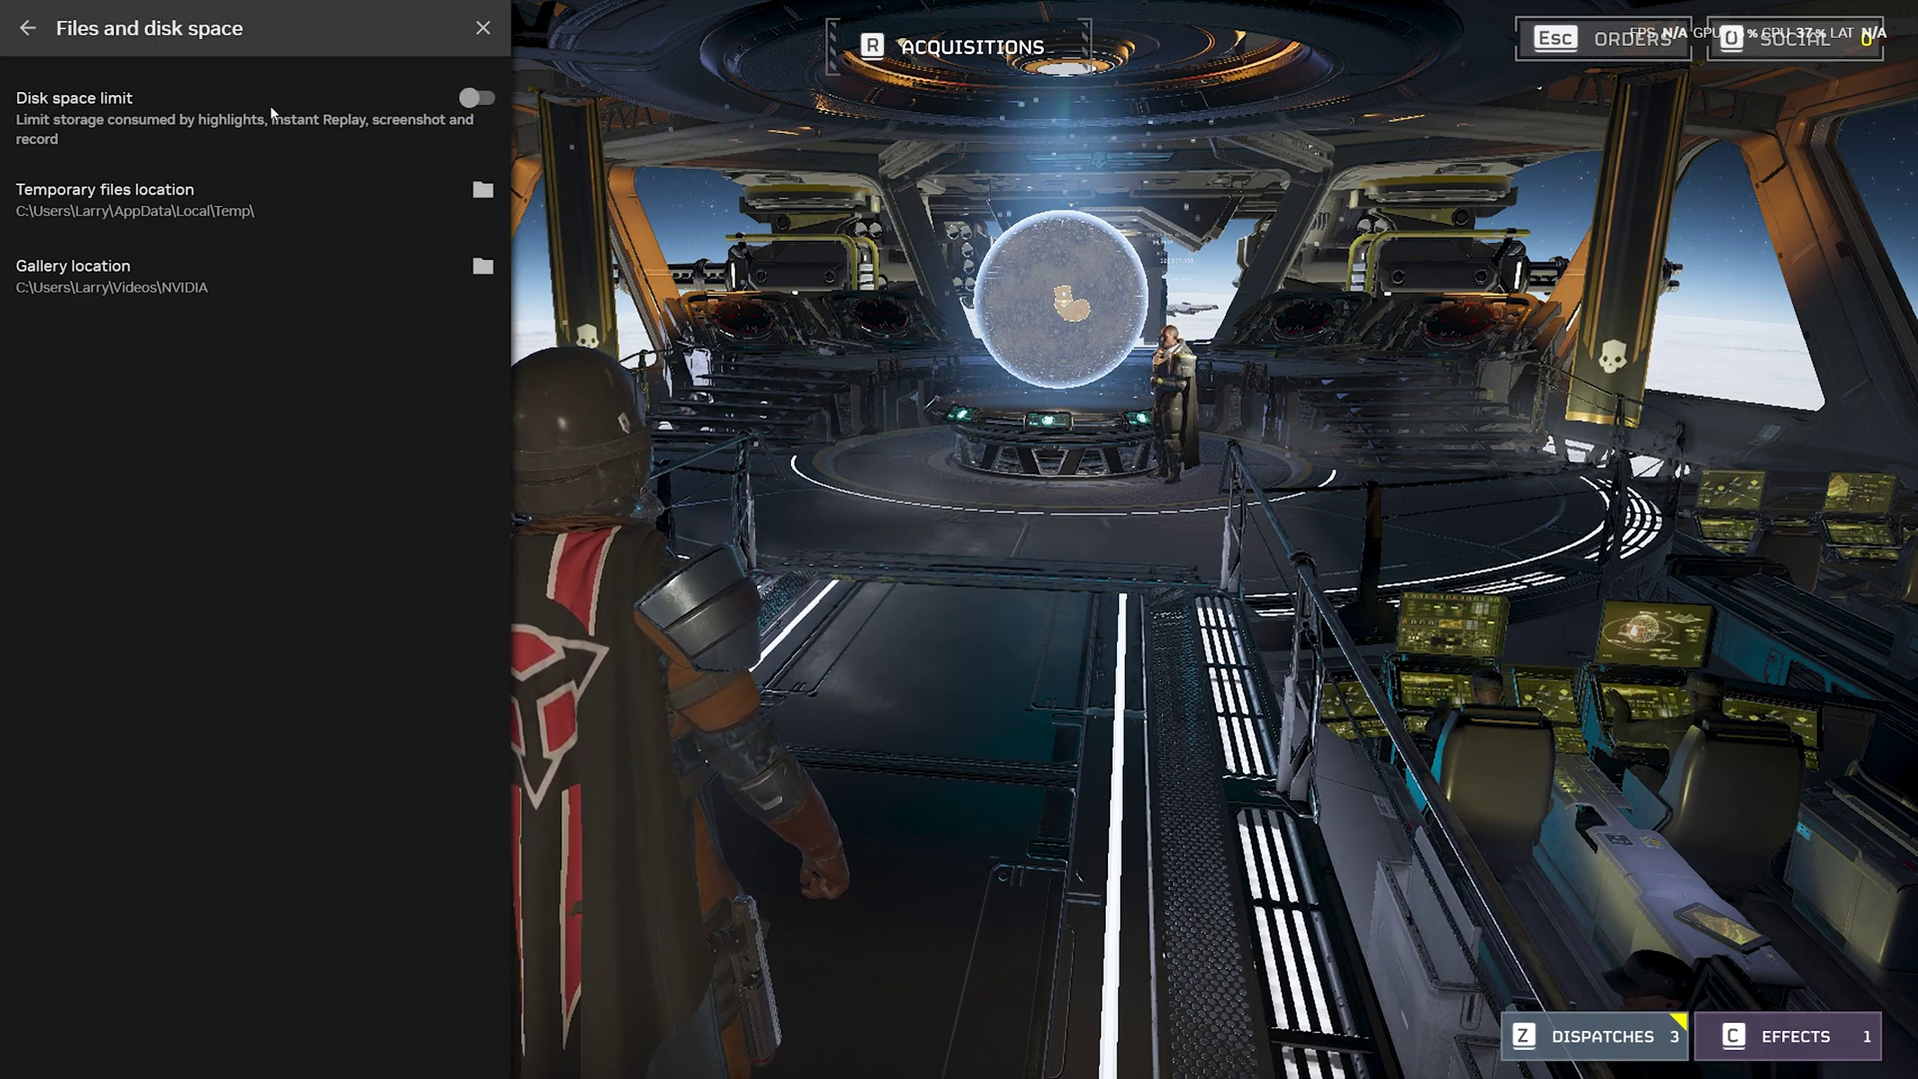
click(473, 99)
drag(486, 174, 314, 192)
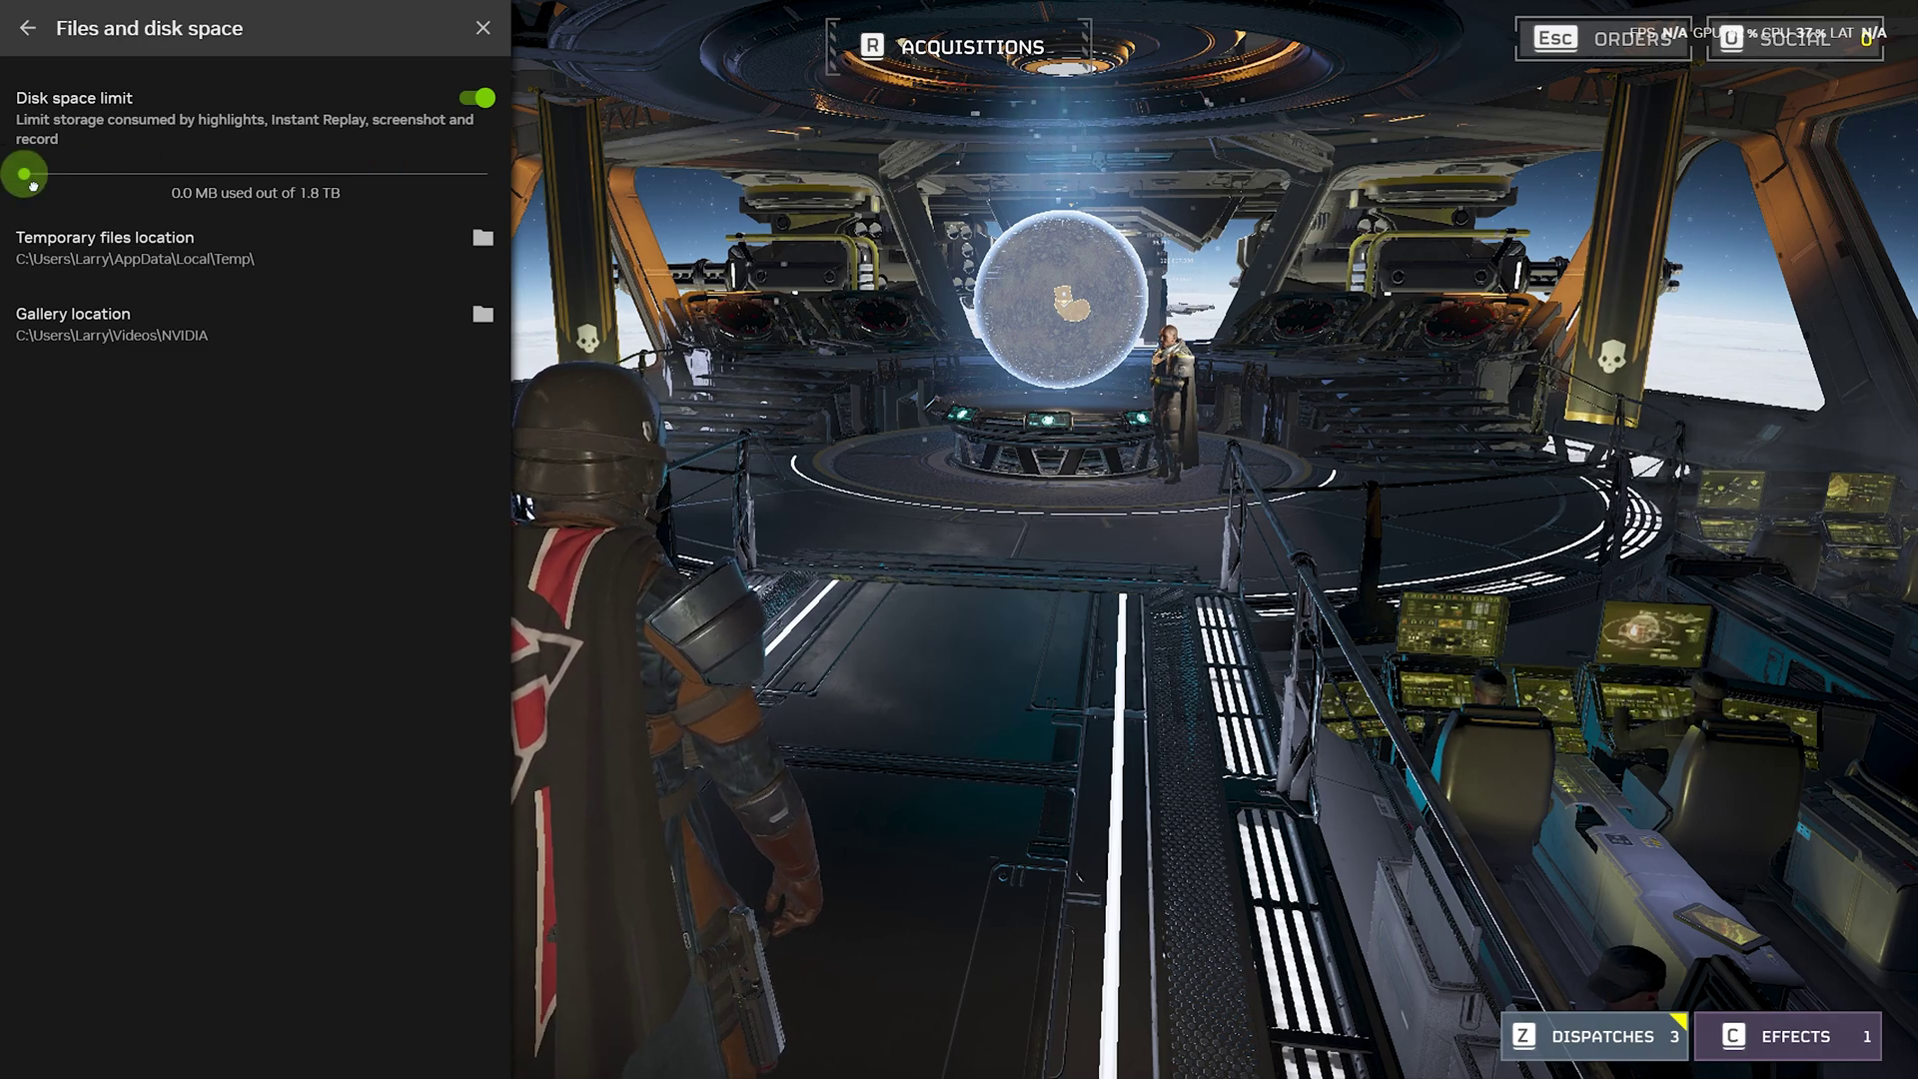
click(477, 98)
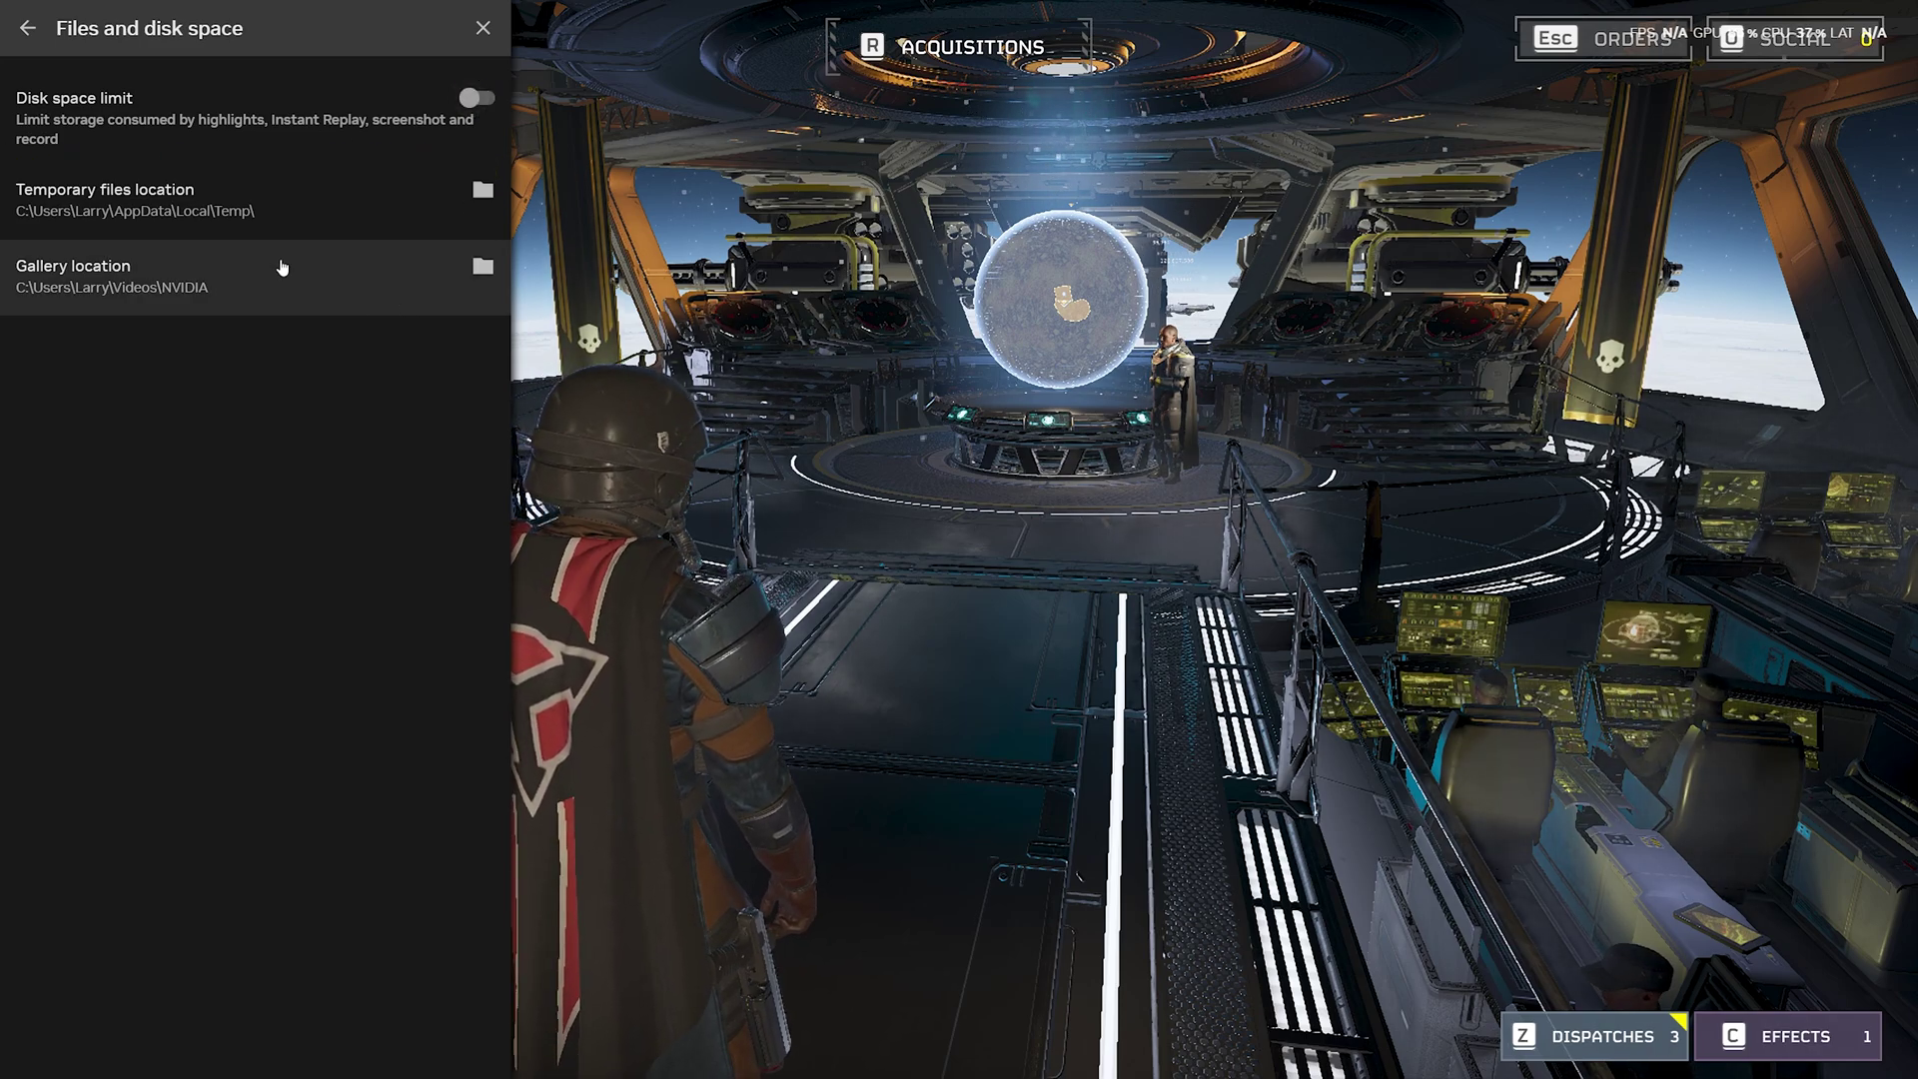
click(27, 28)
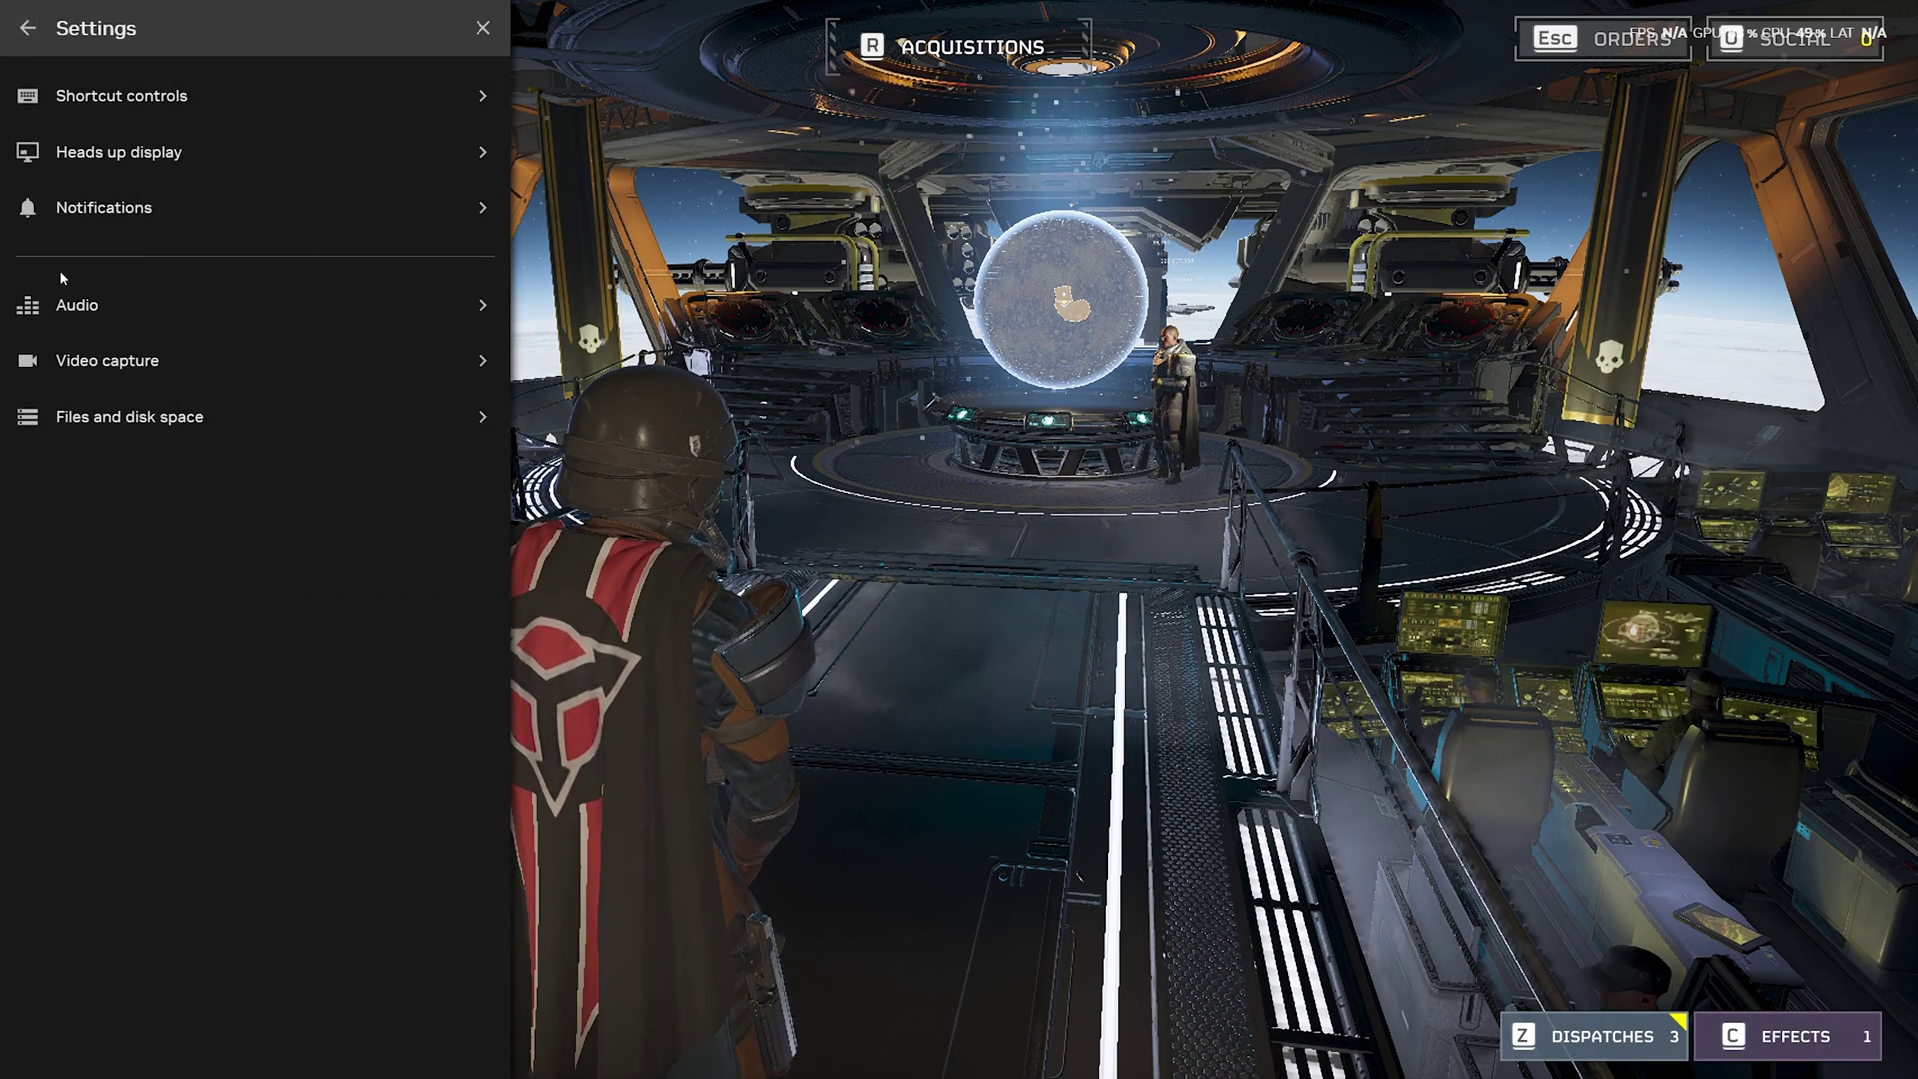
click(29, 29)
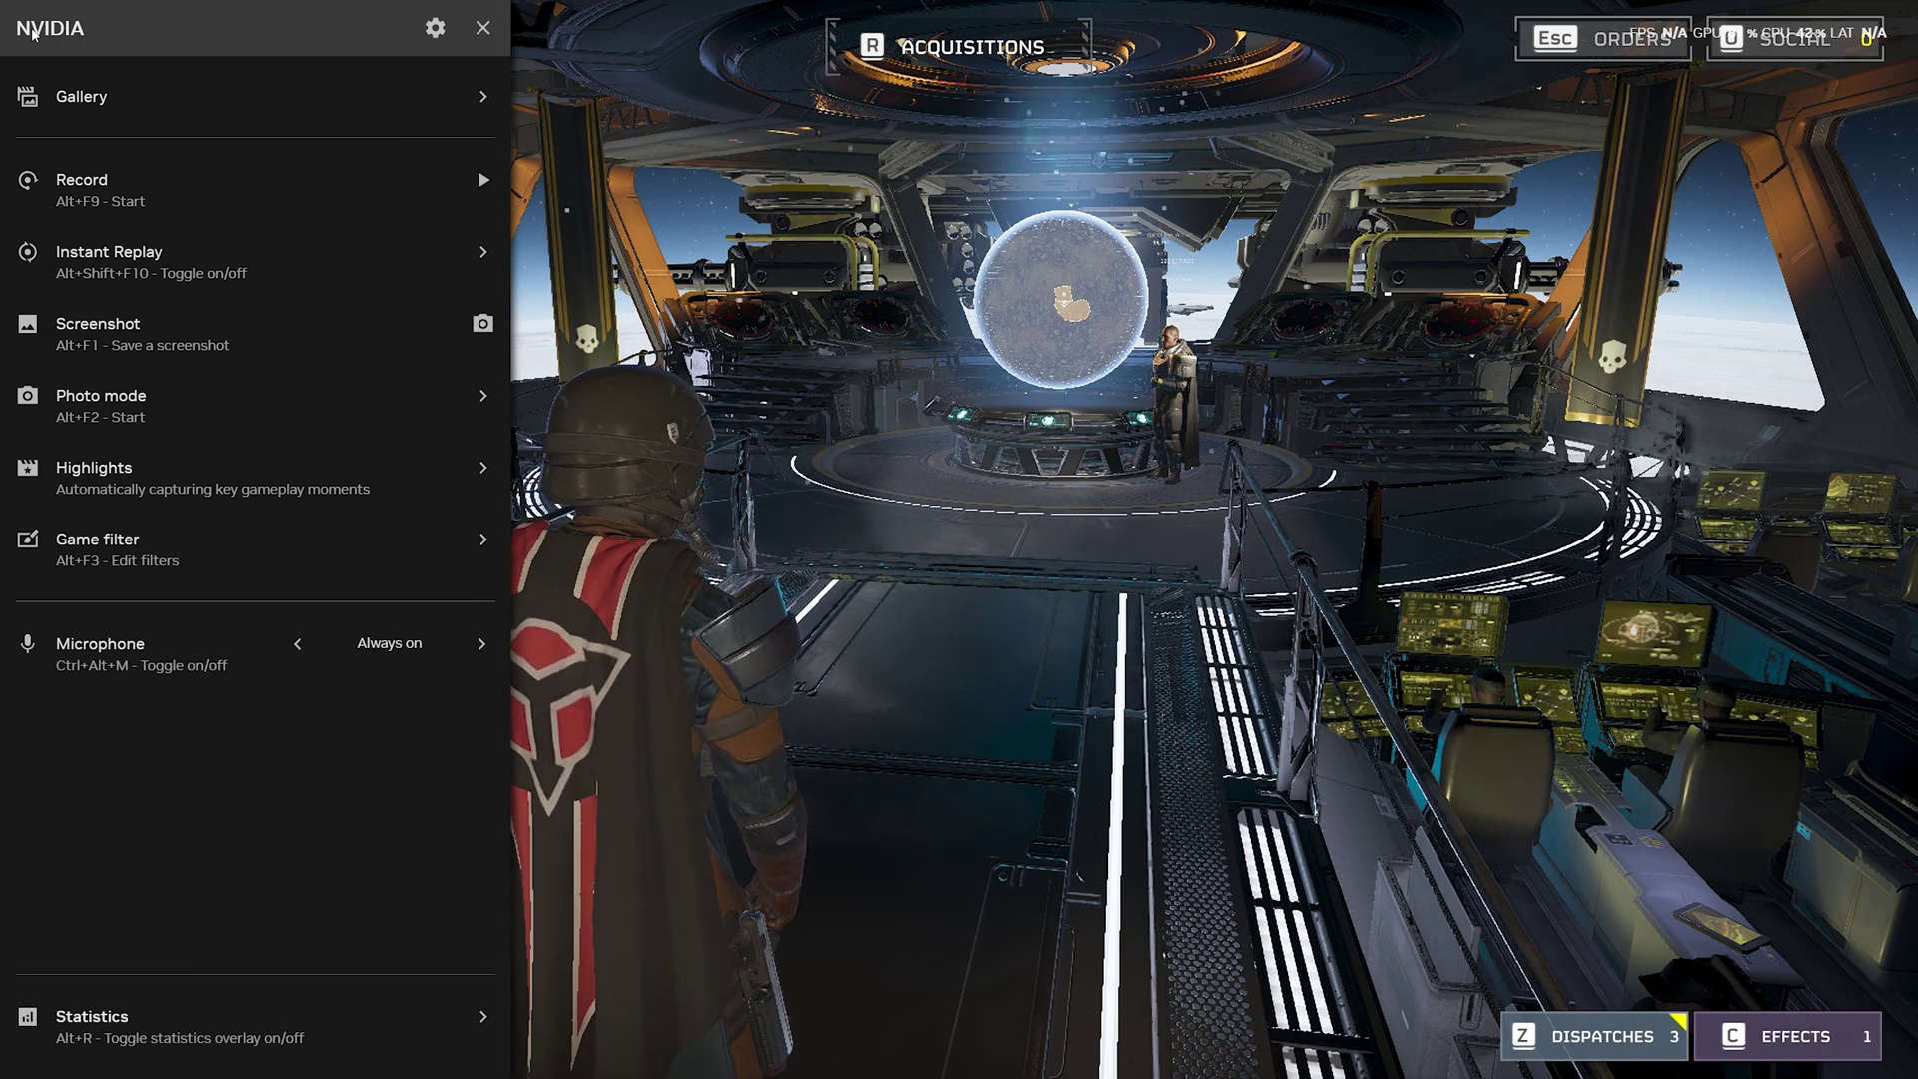
click(580, 170)
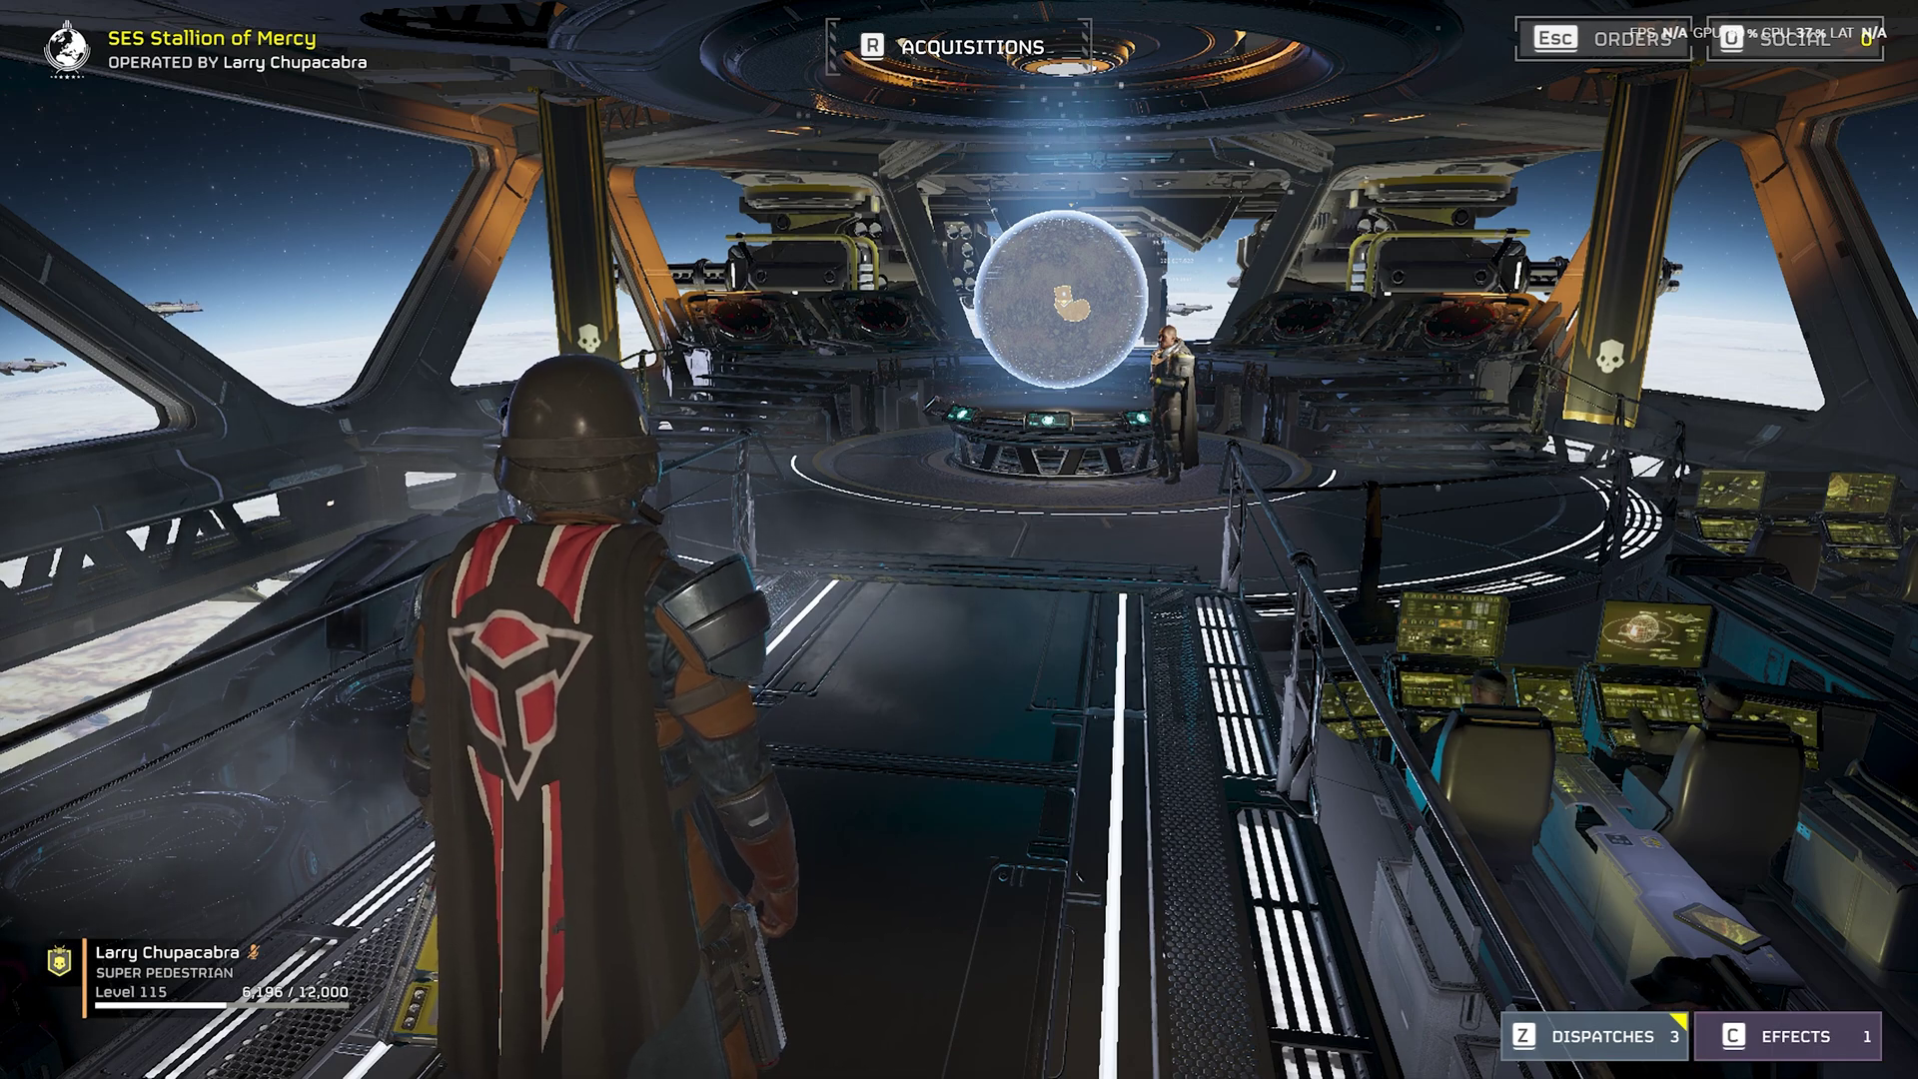
key(alt+F9)
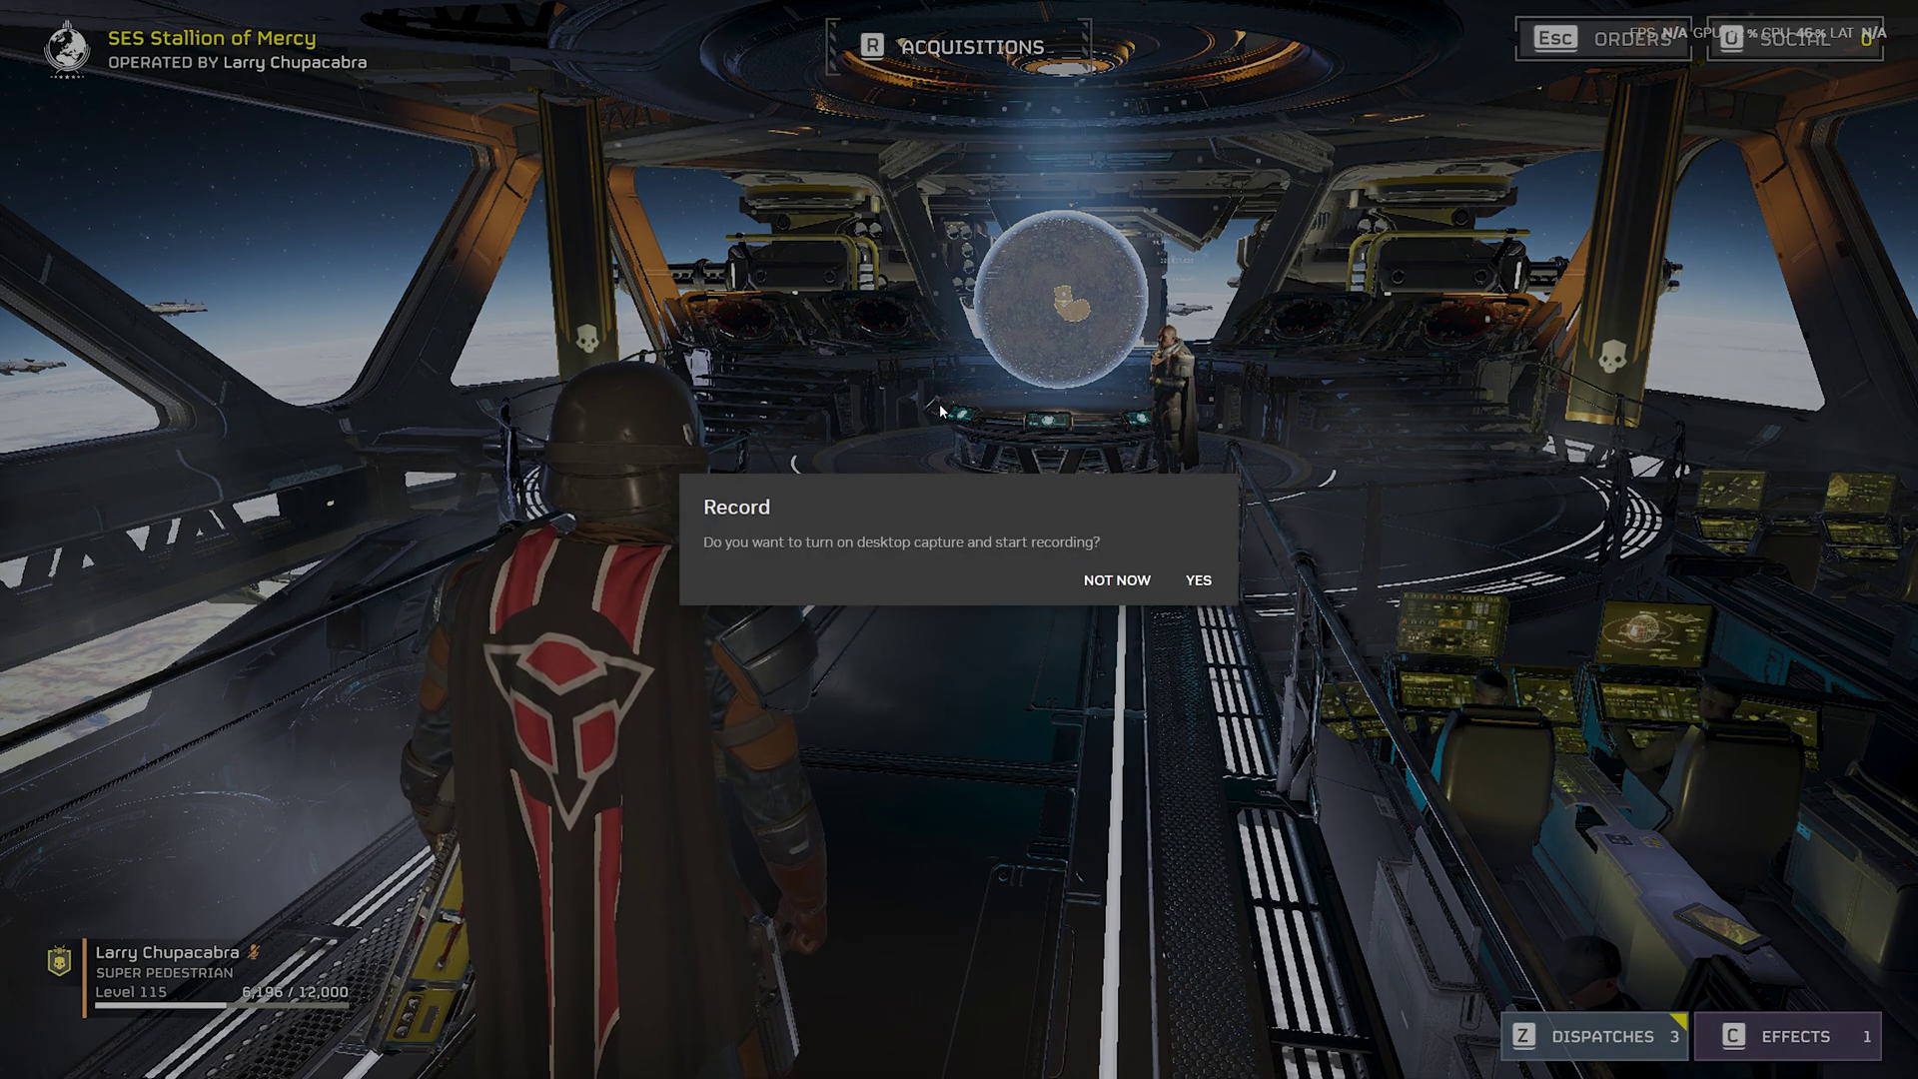
click(1198, 581)
key(w)
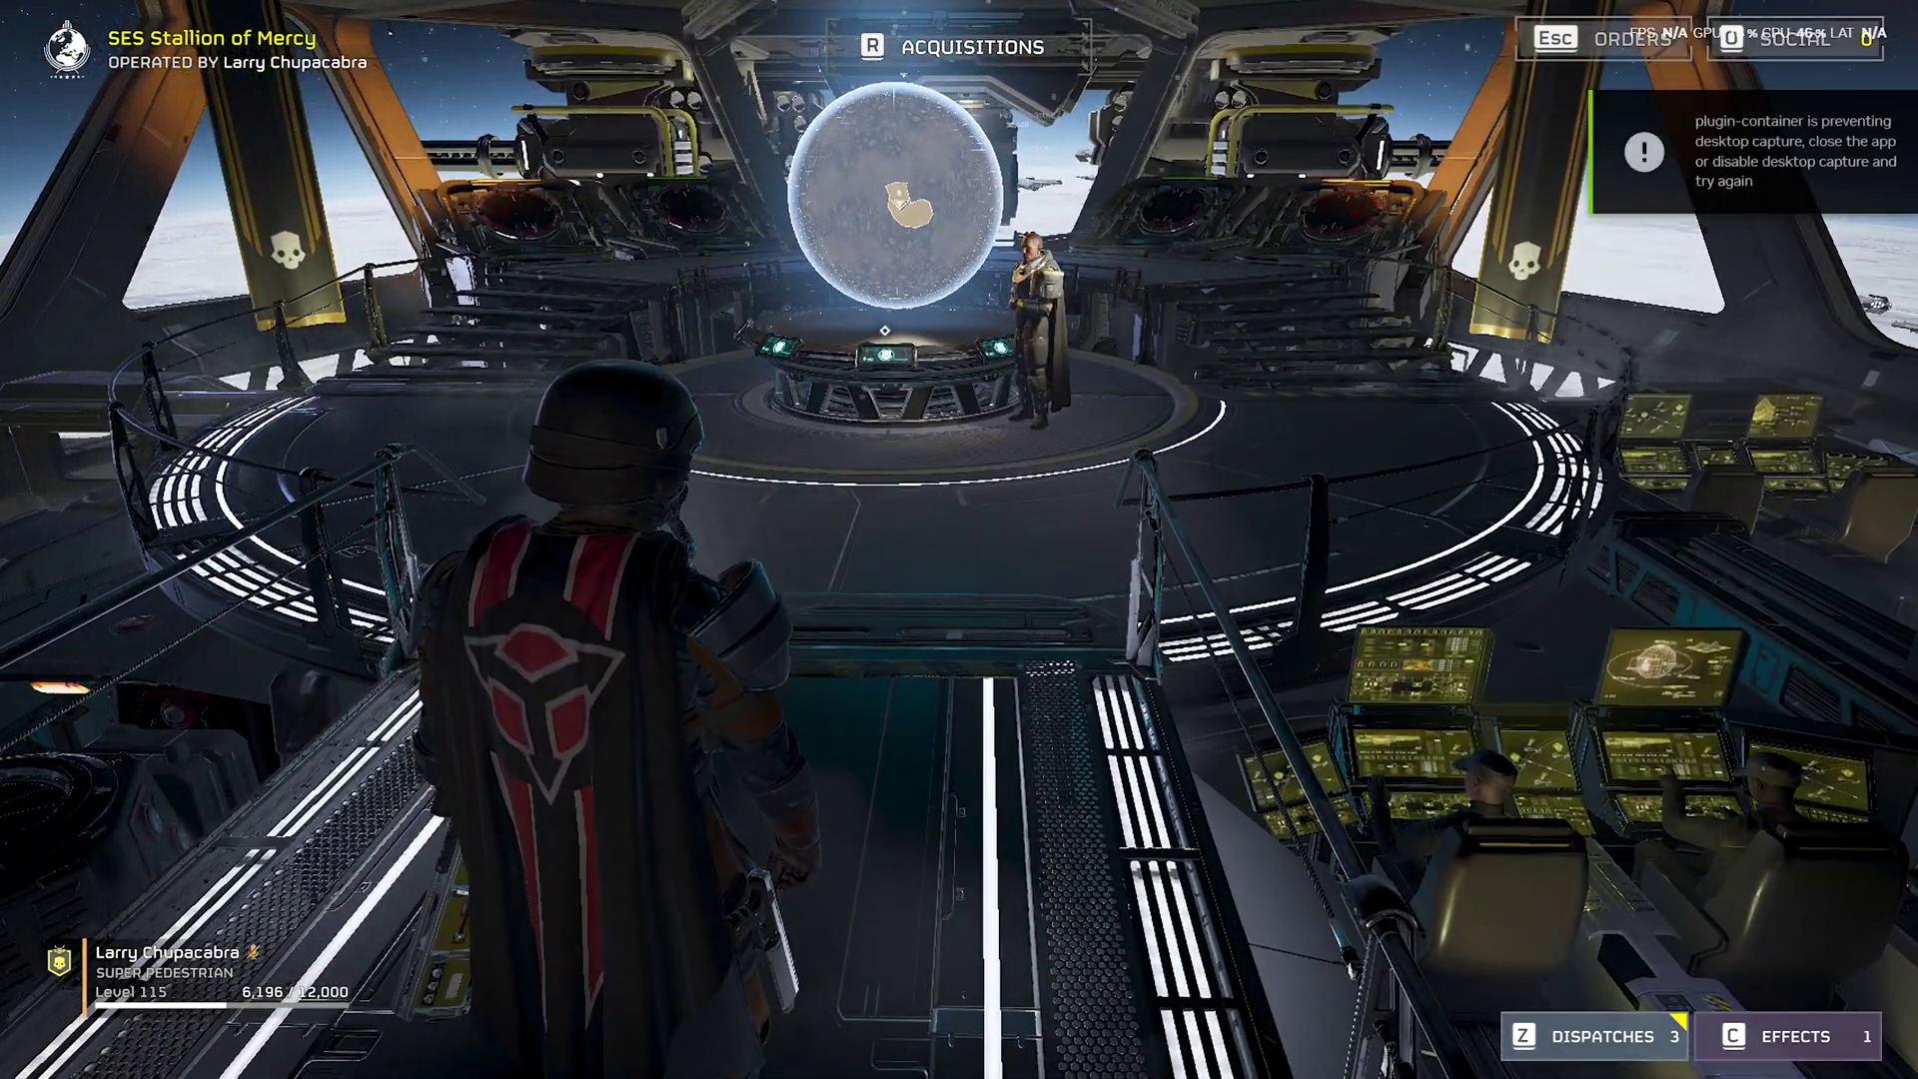
key(s)
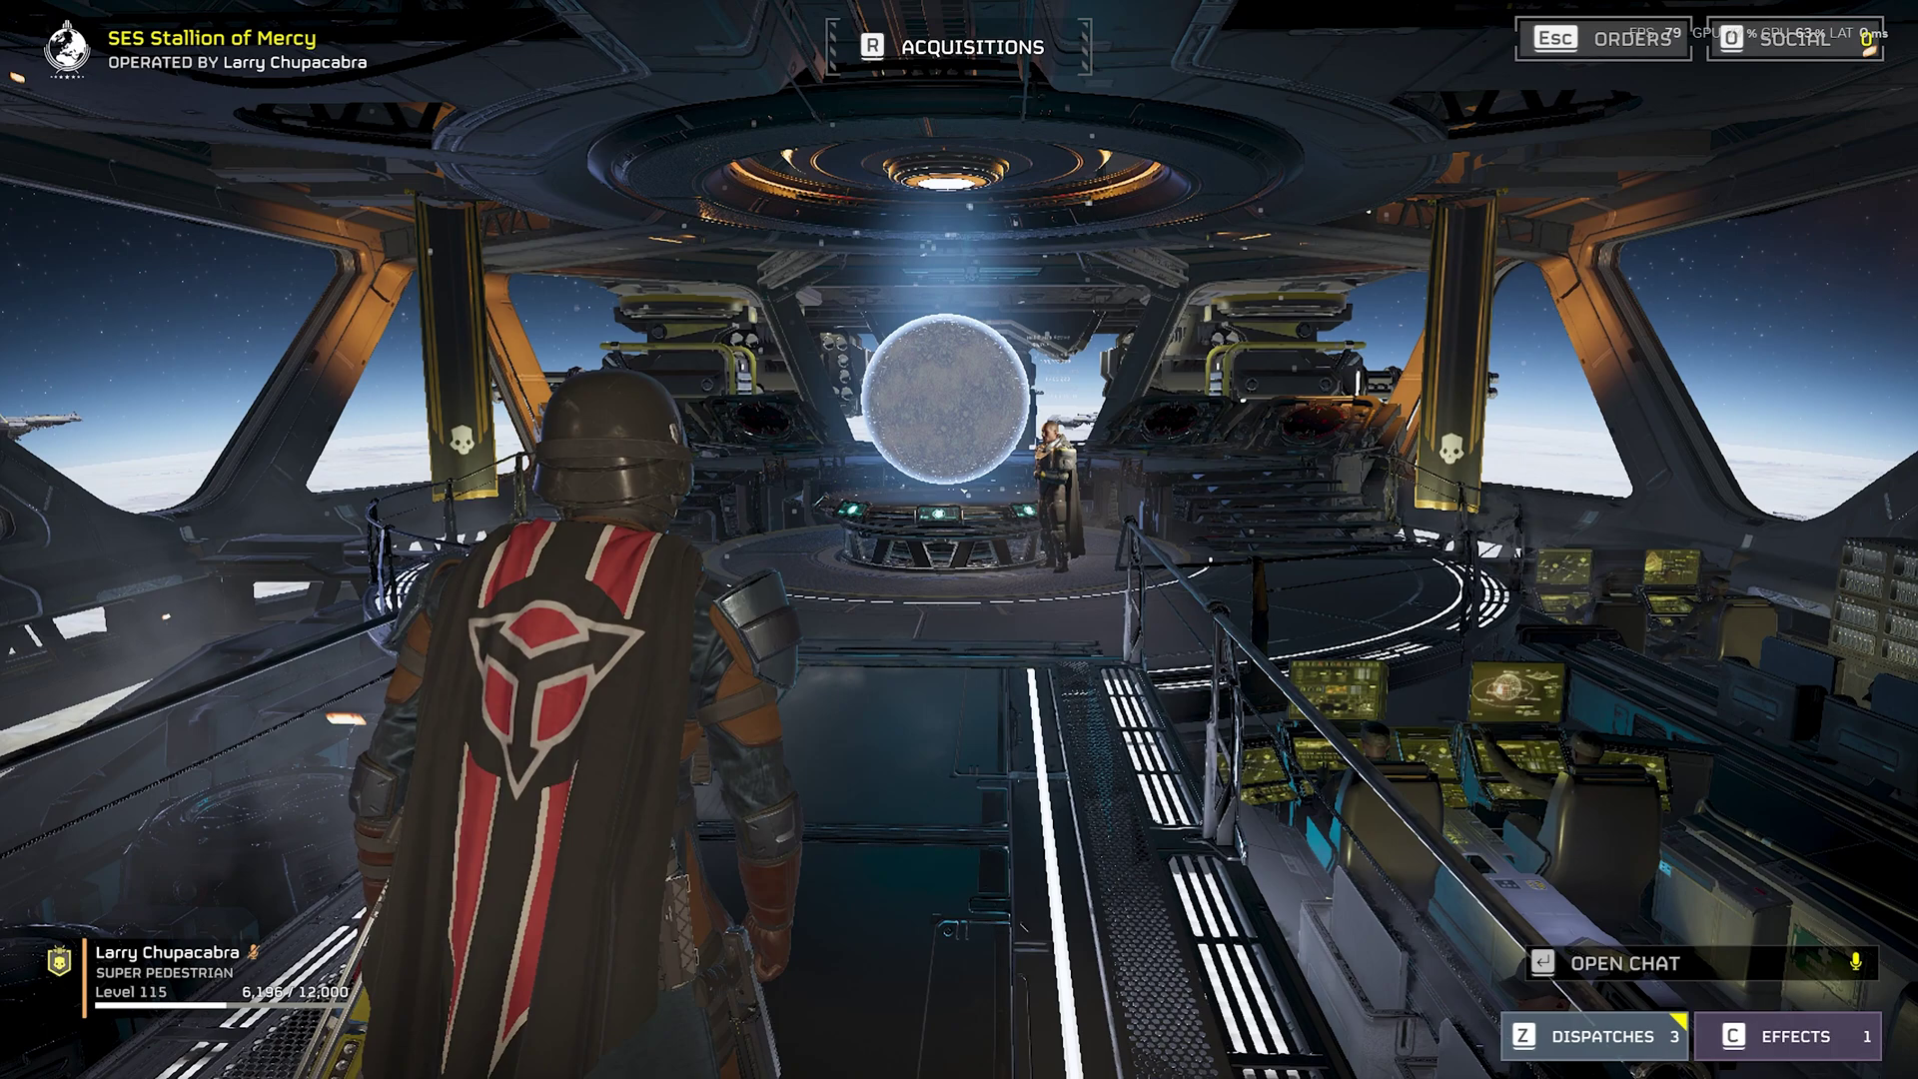
key(alt+z)
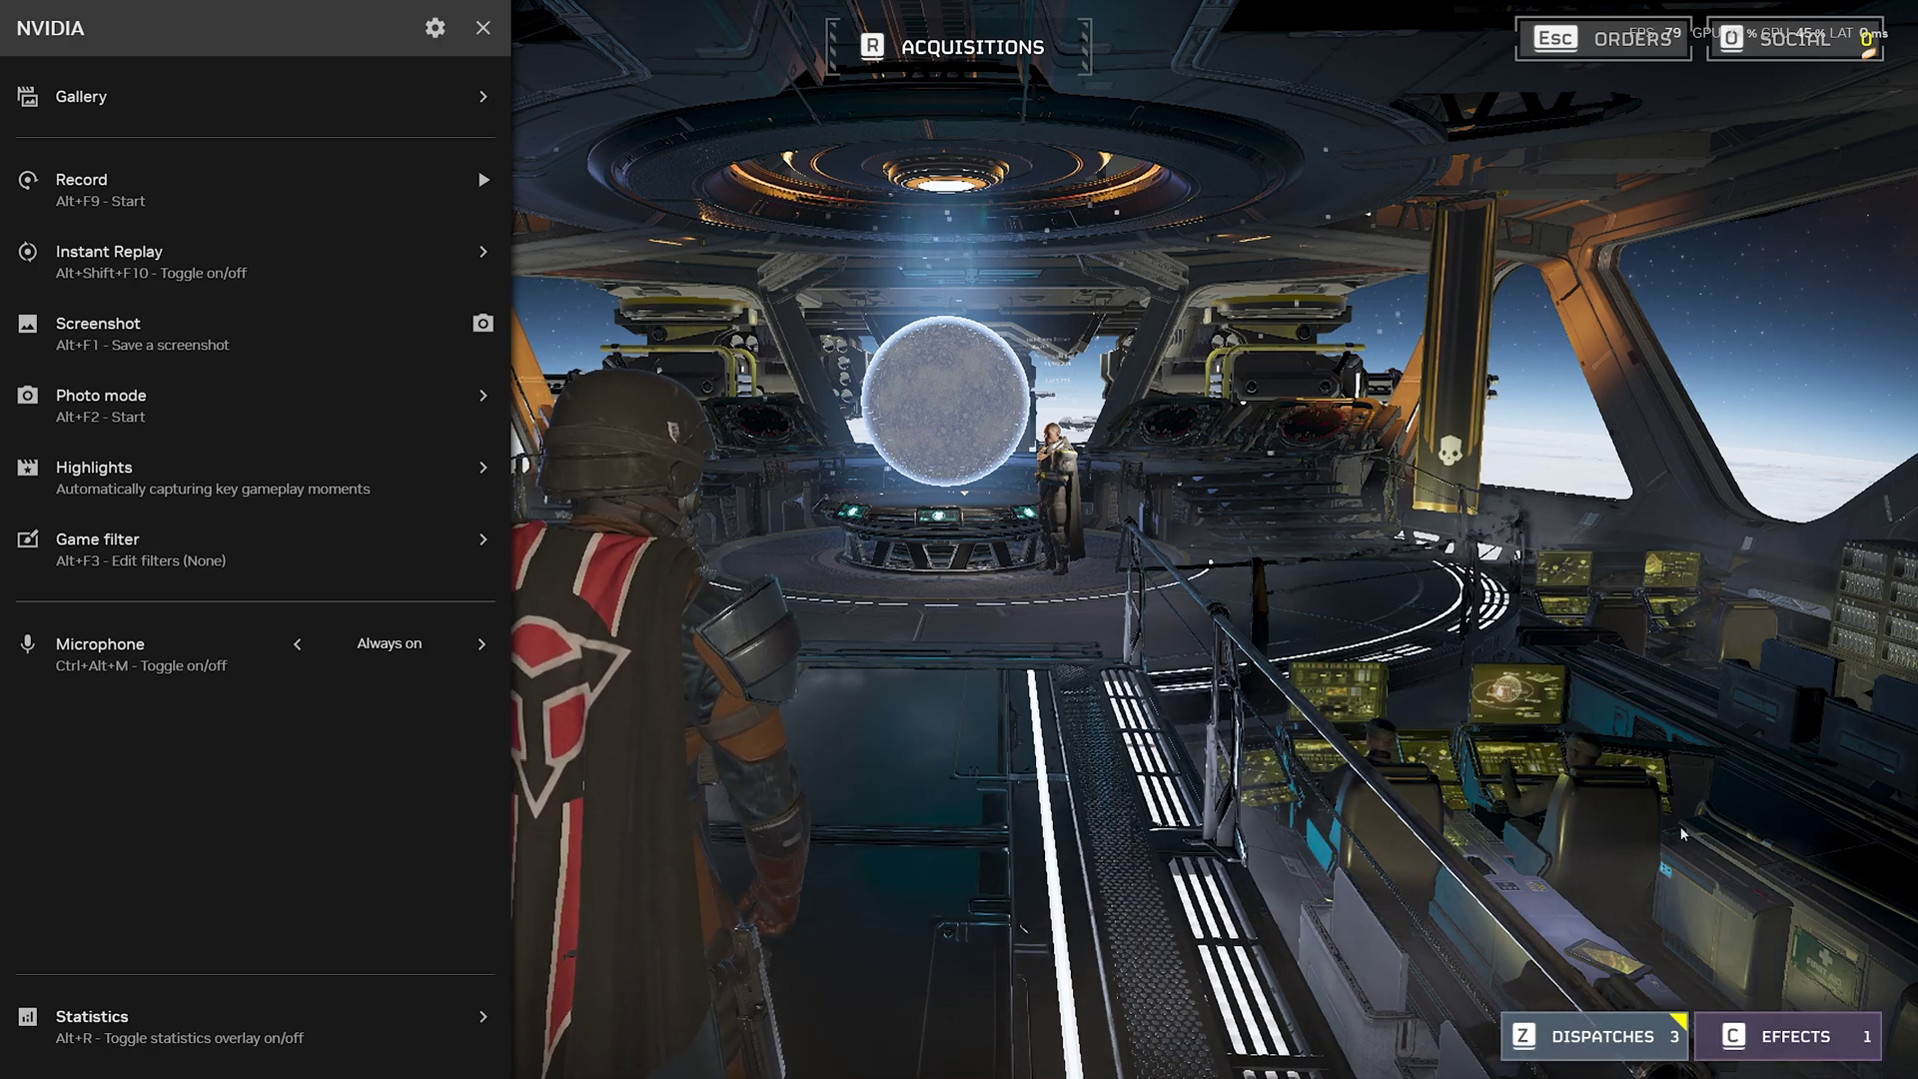
Step: Close the overlay, hide performance statistics with Alt+R, and start recording with Alt+F9
key(alt+z)
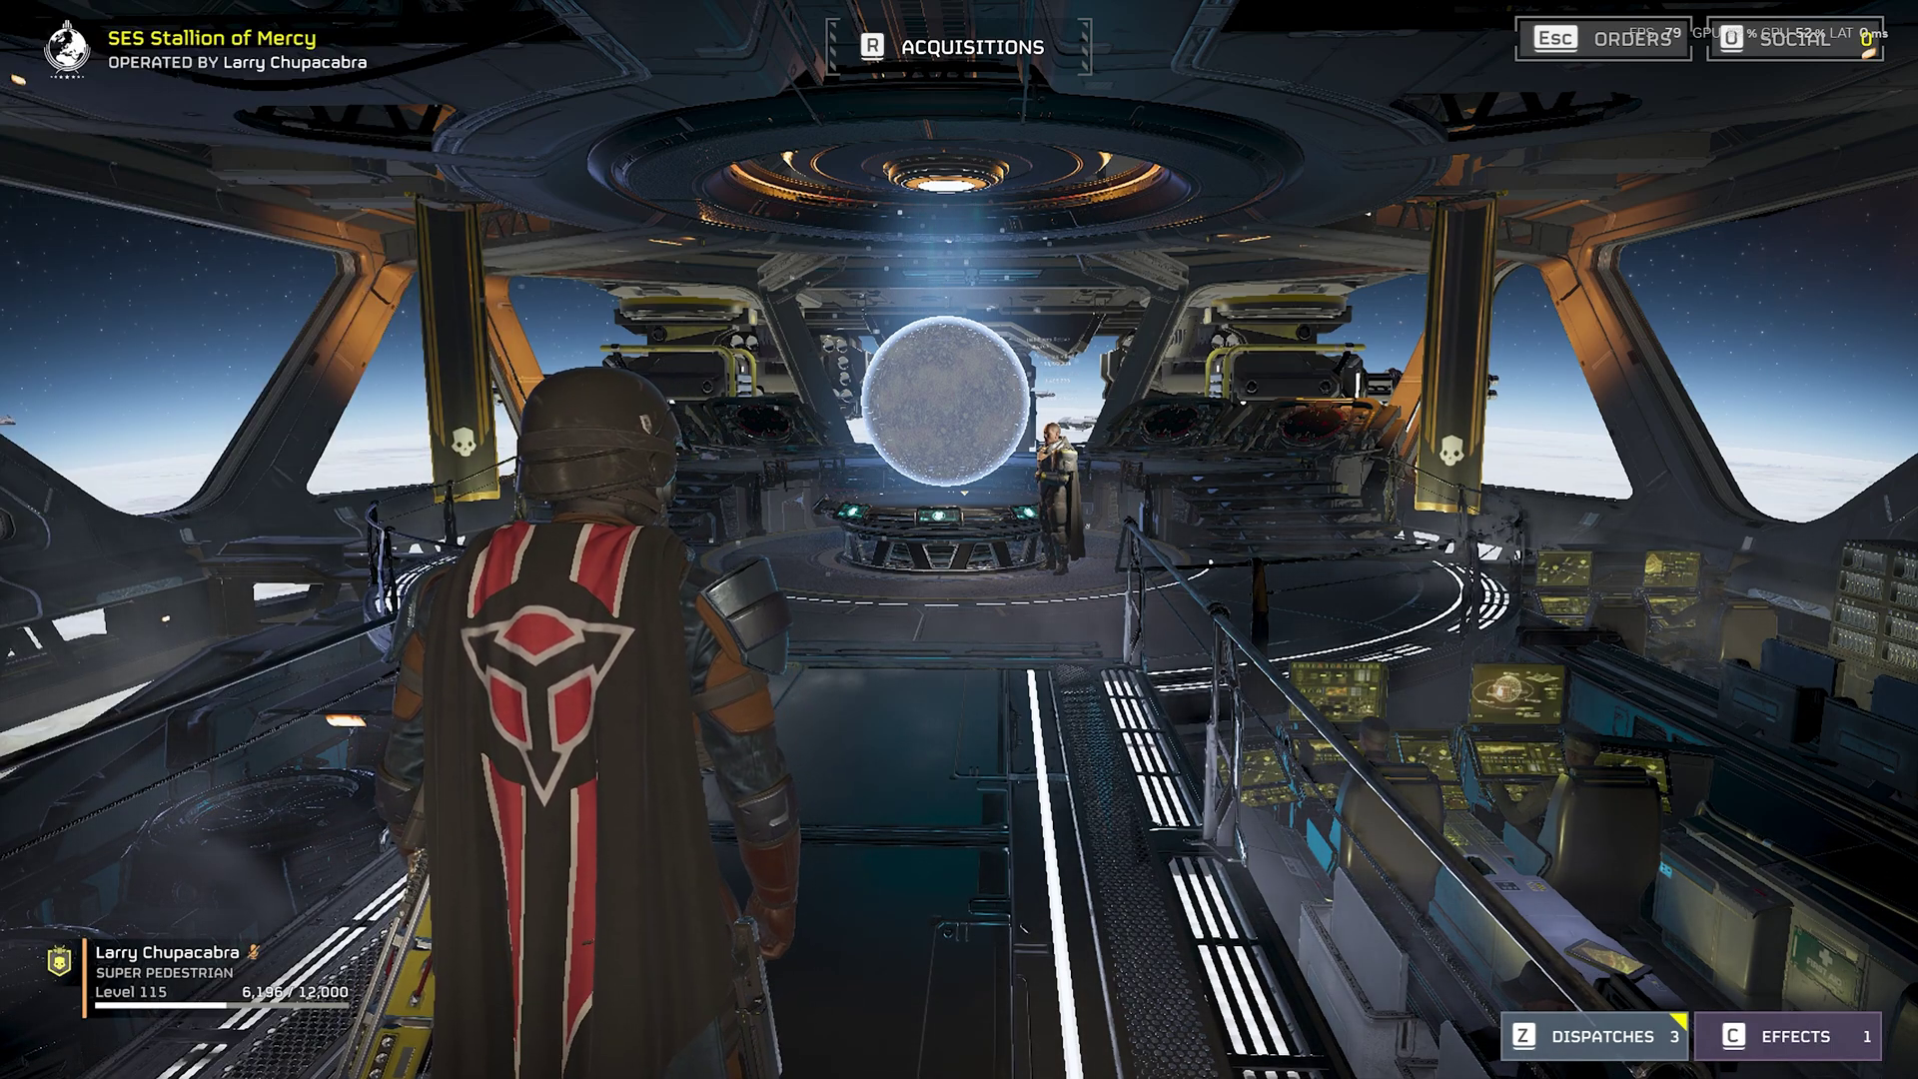
key(alt+r)
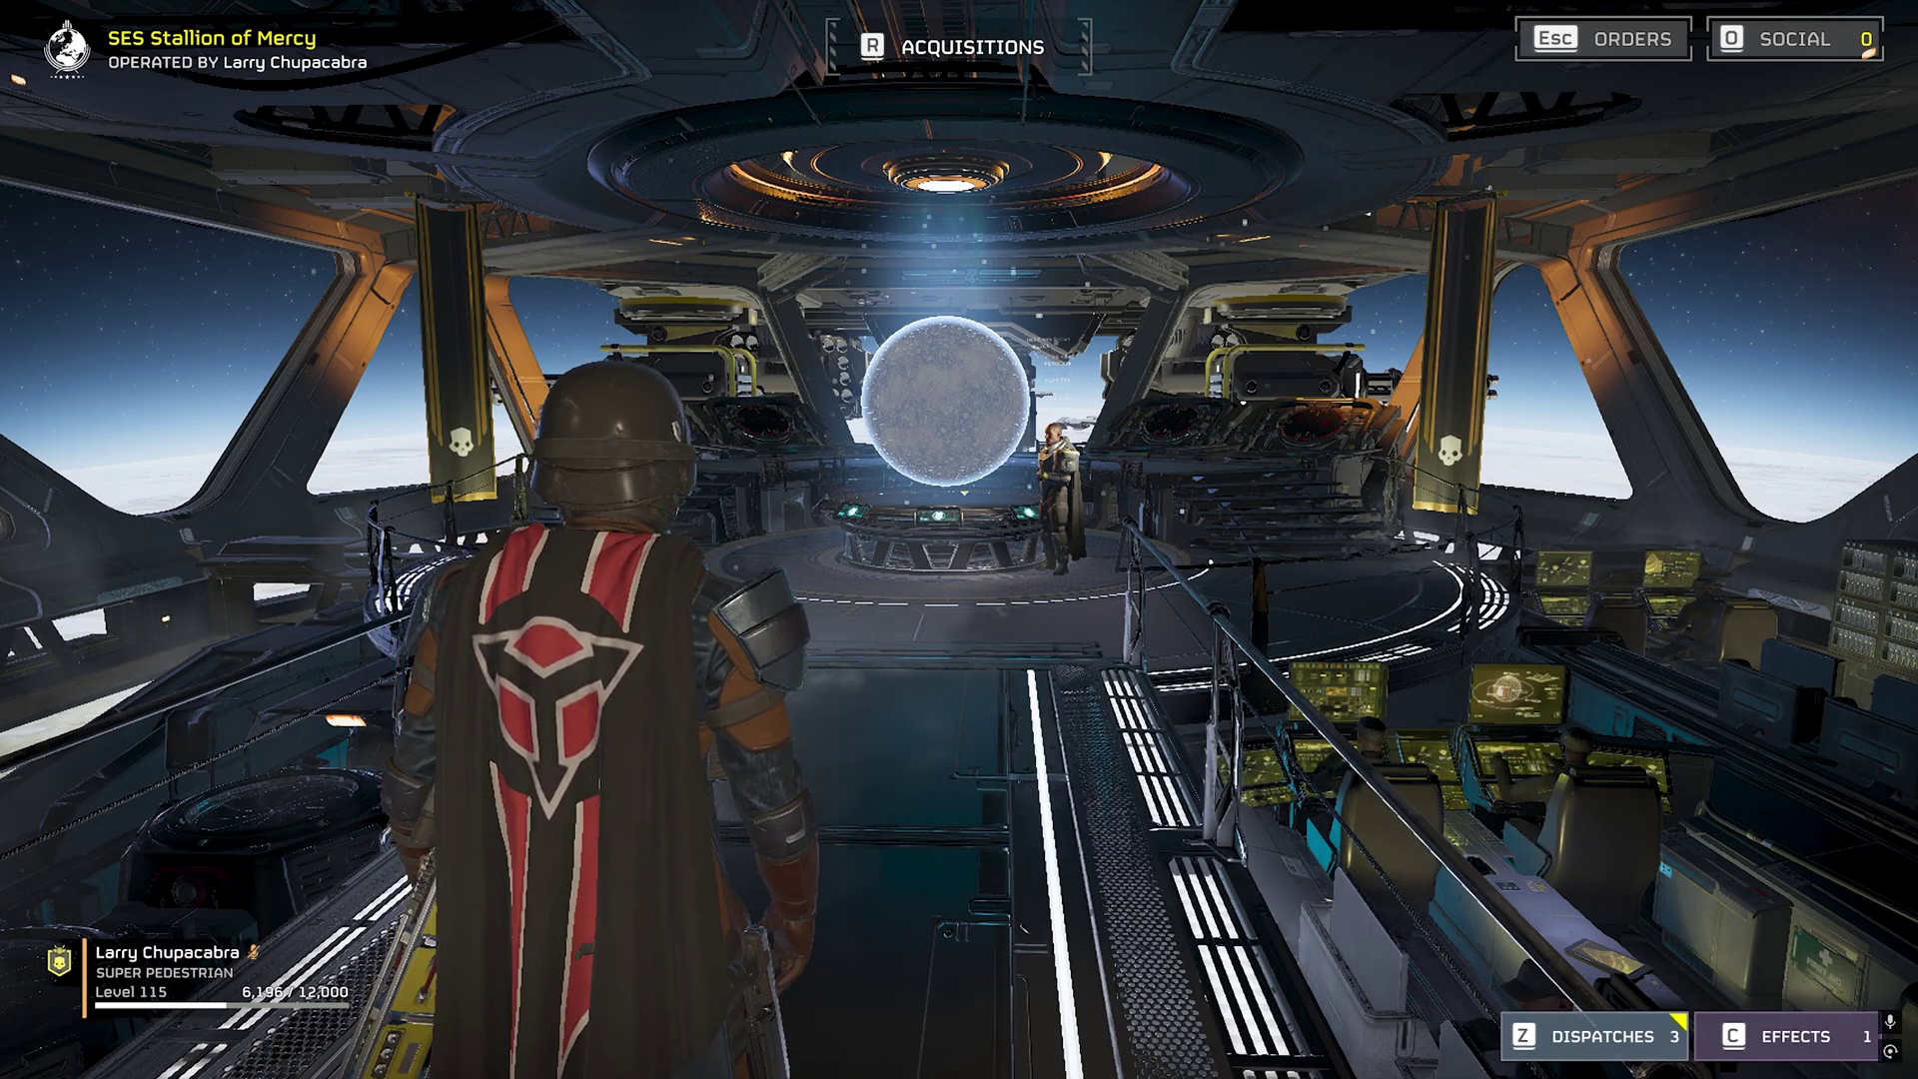
key(alt+F9)
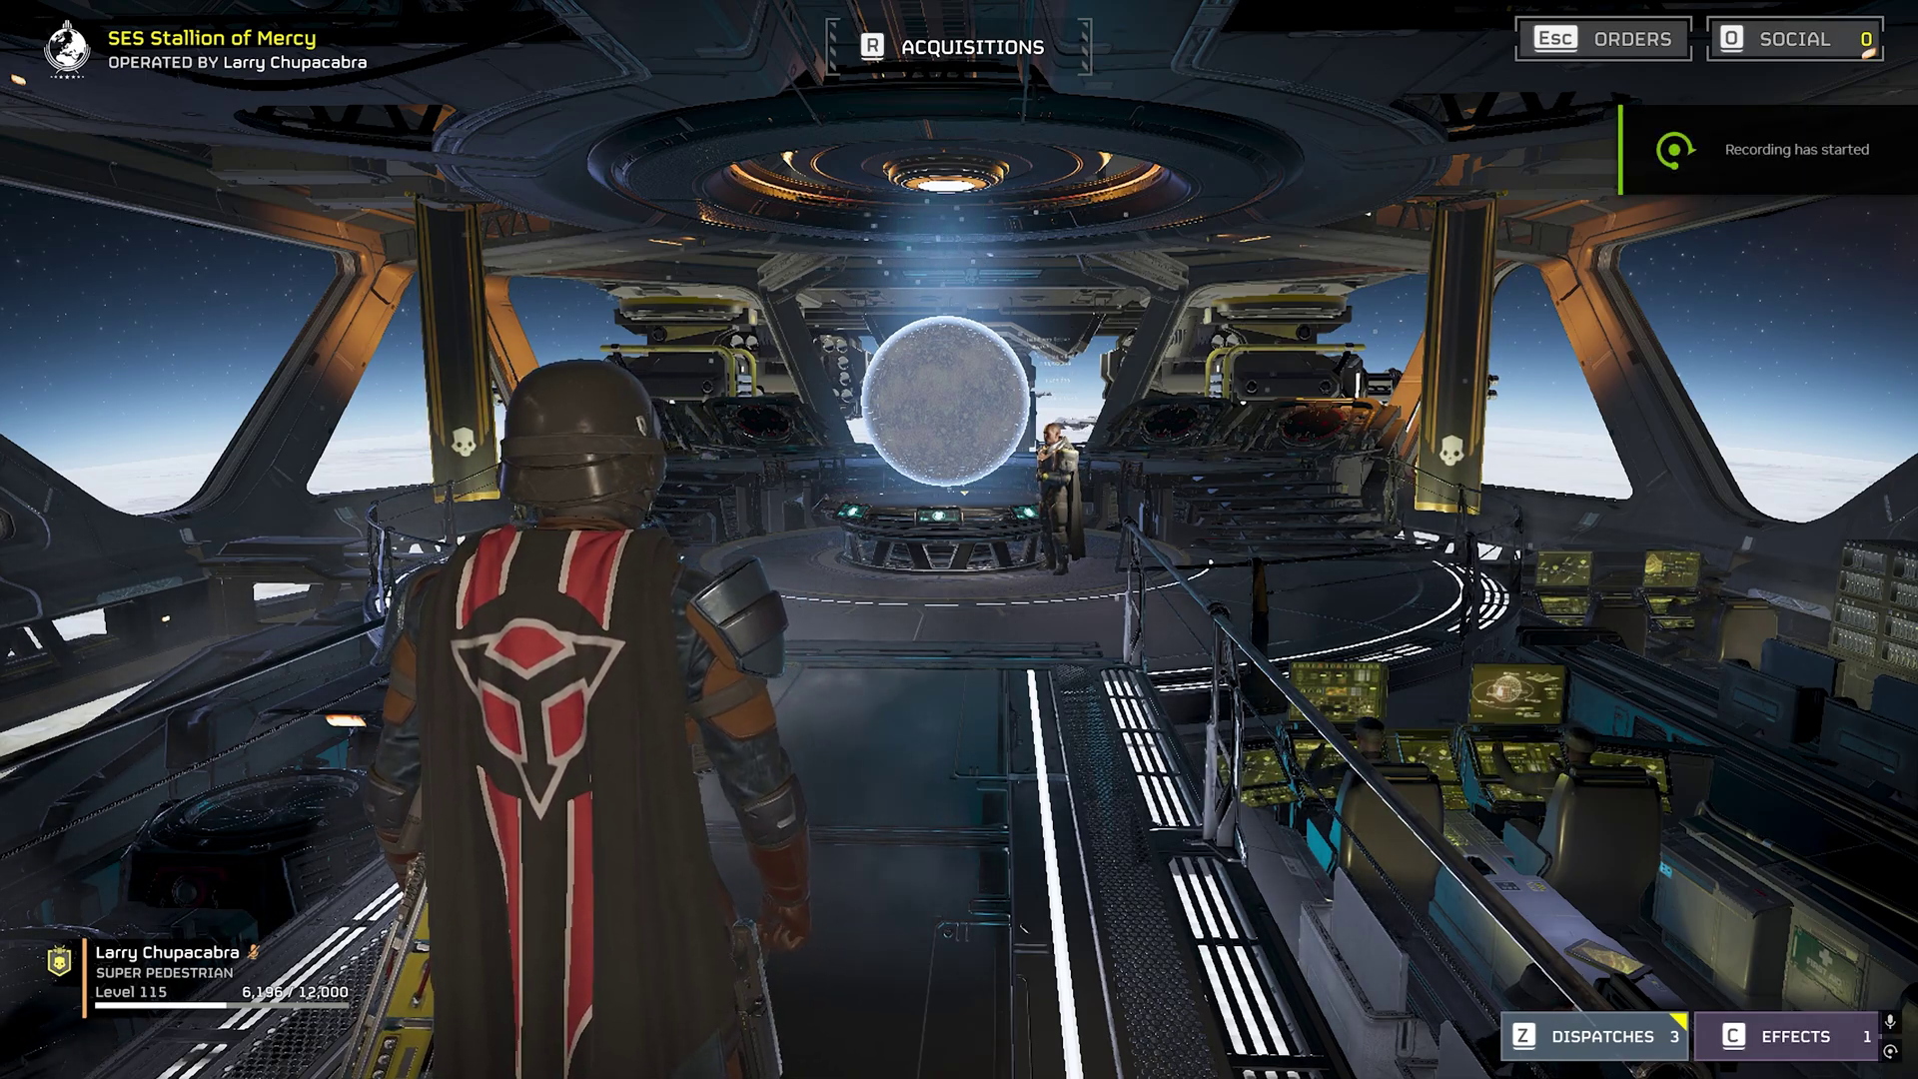
Step: Walk the character around the ship to the hangar, stop the 00:23 recording, and reopen the overlay
key(w)
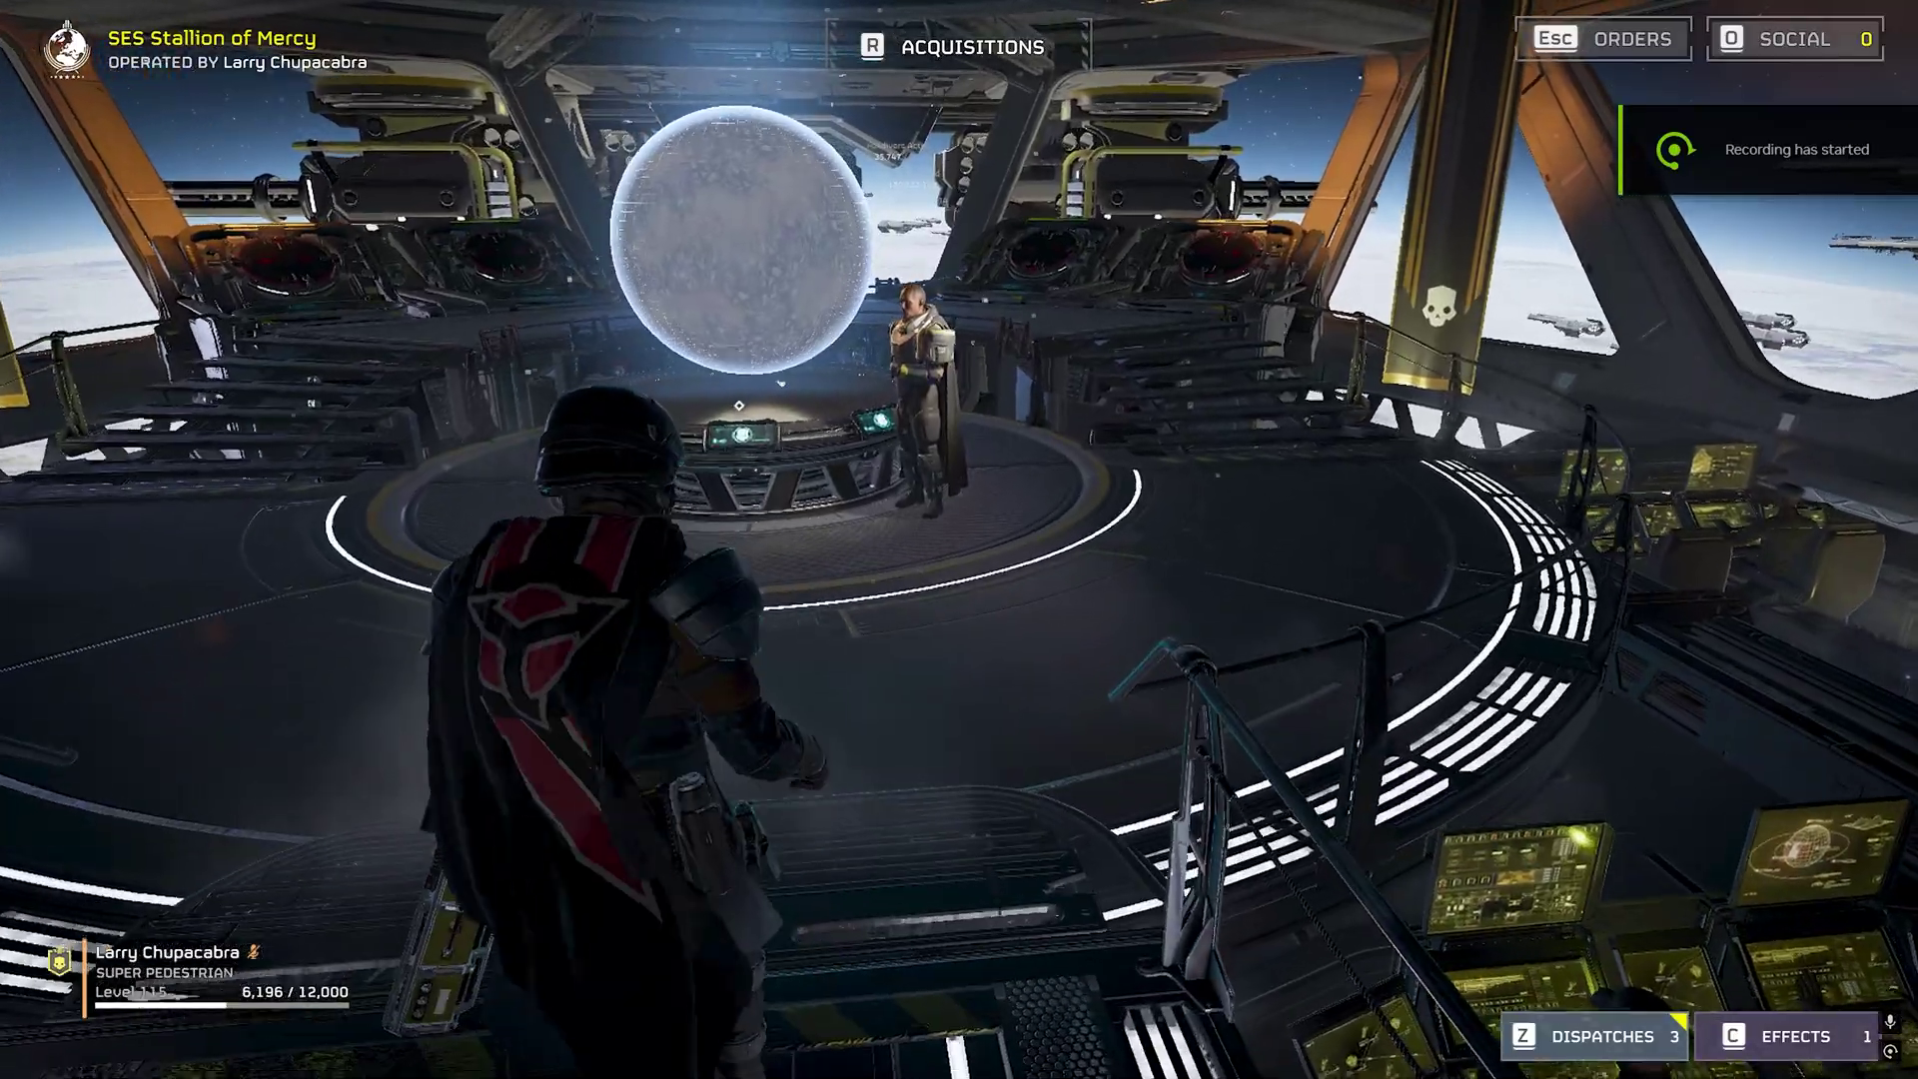
key(w)
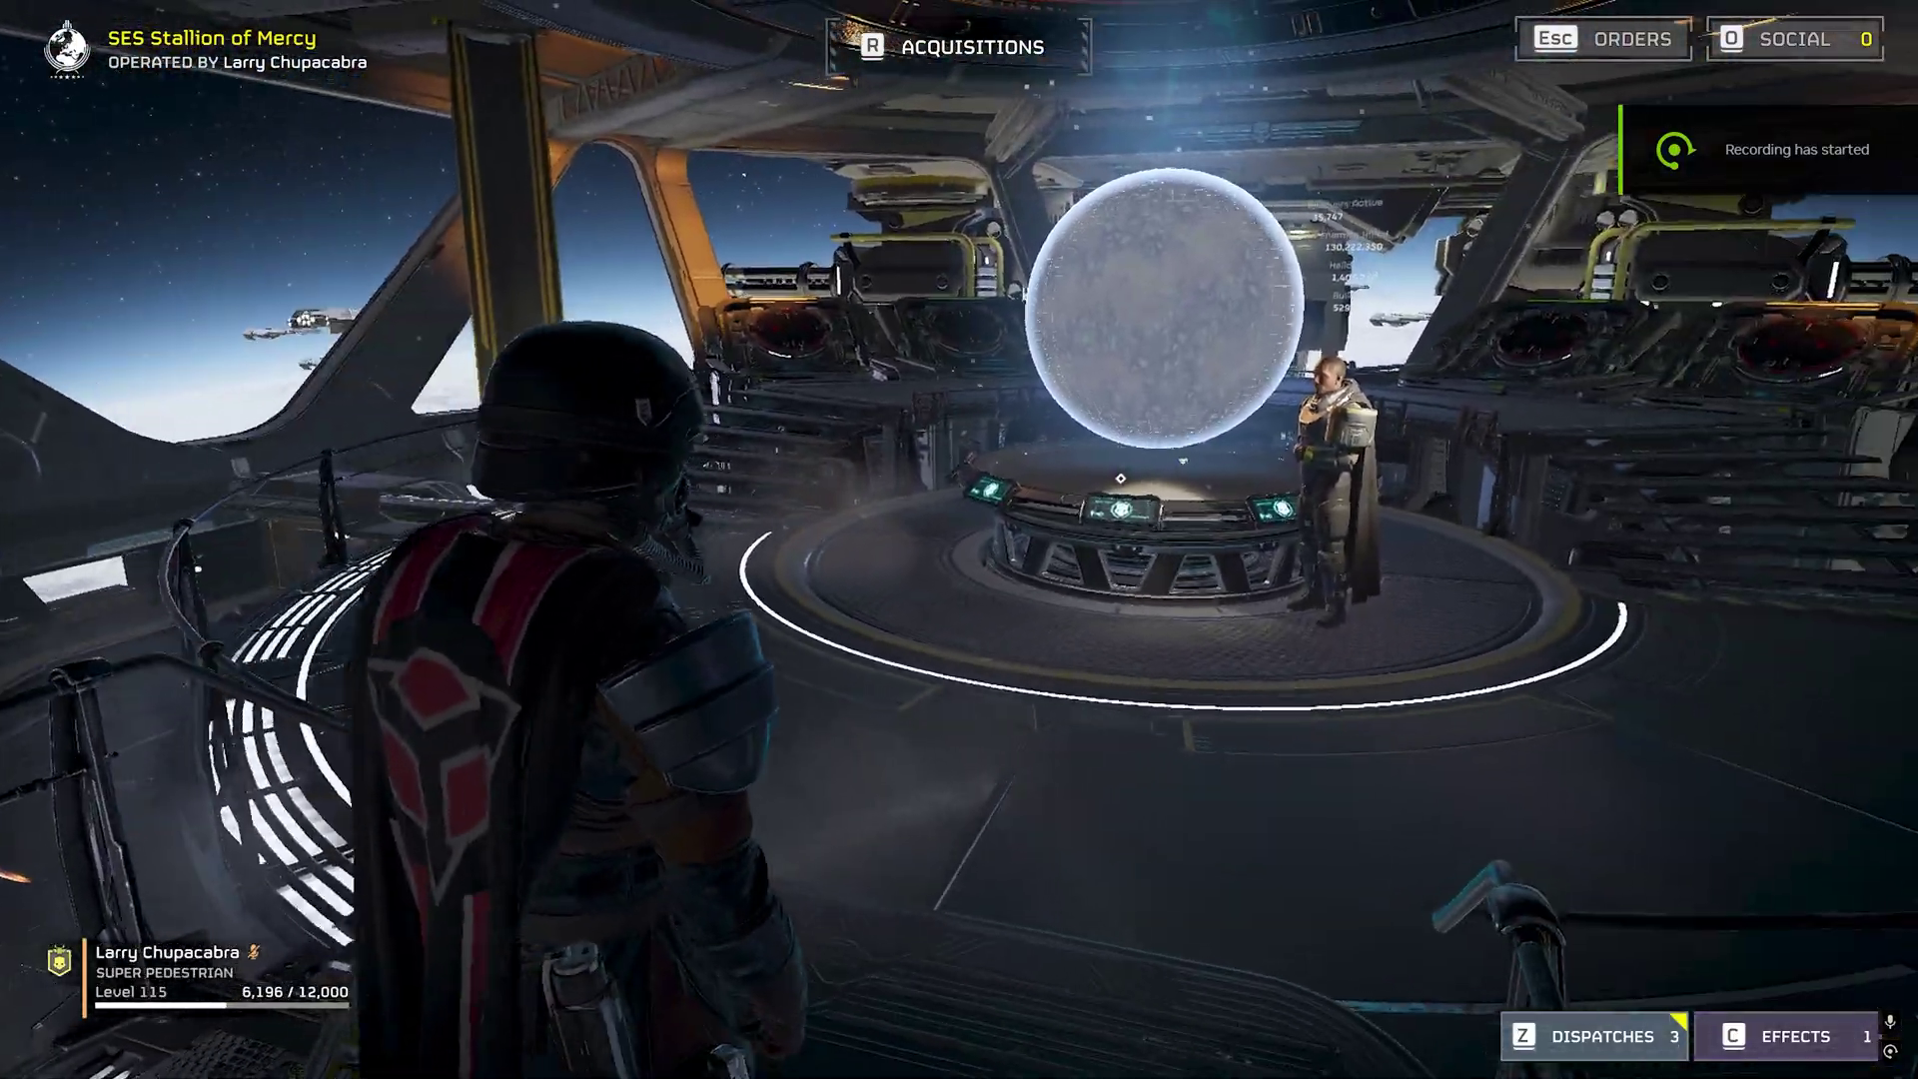
key(s)
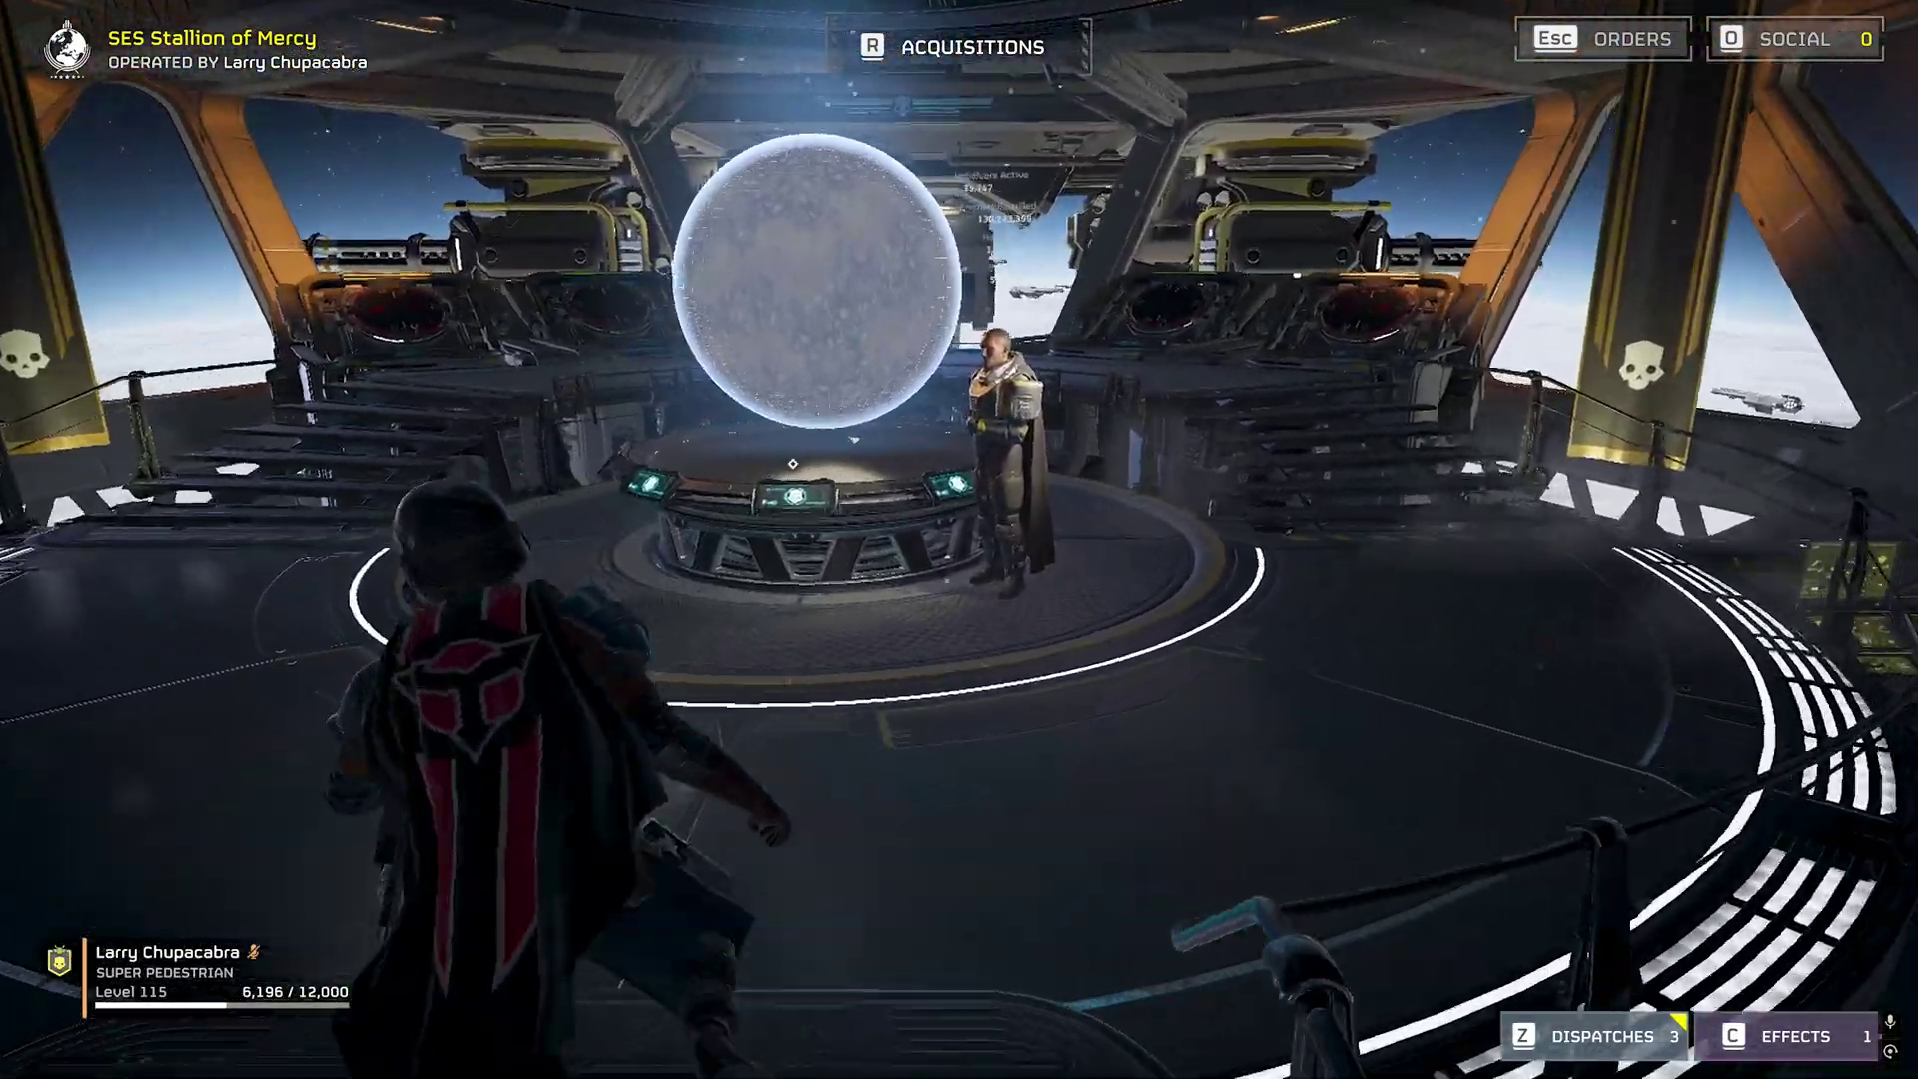
key(w)
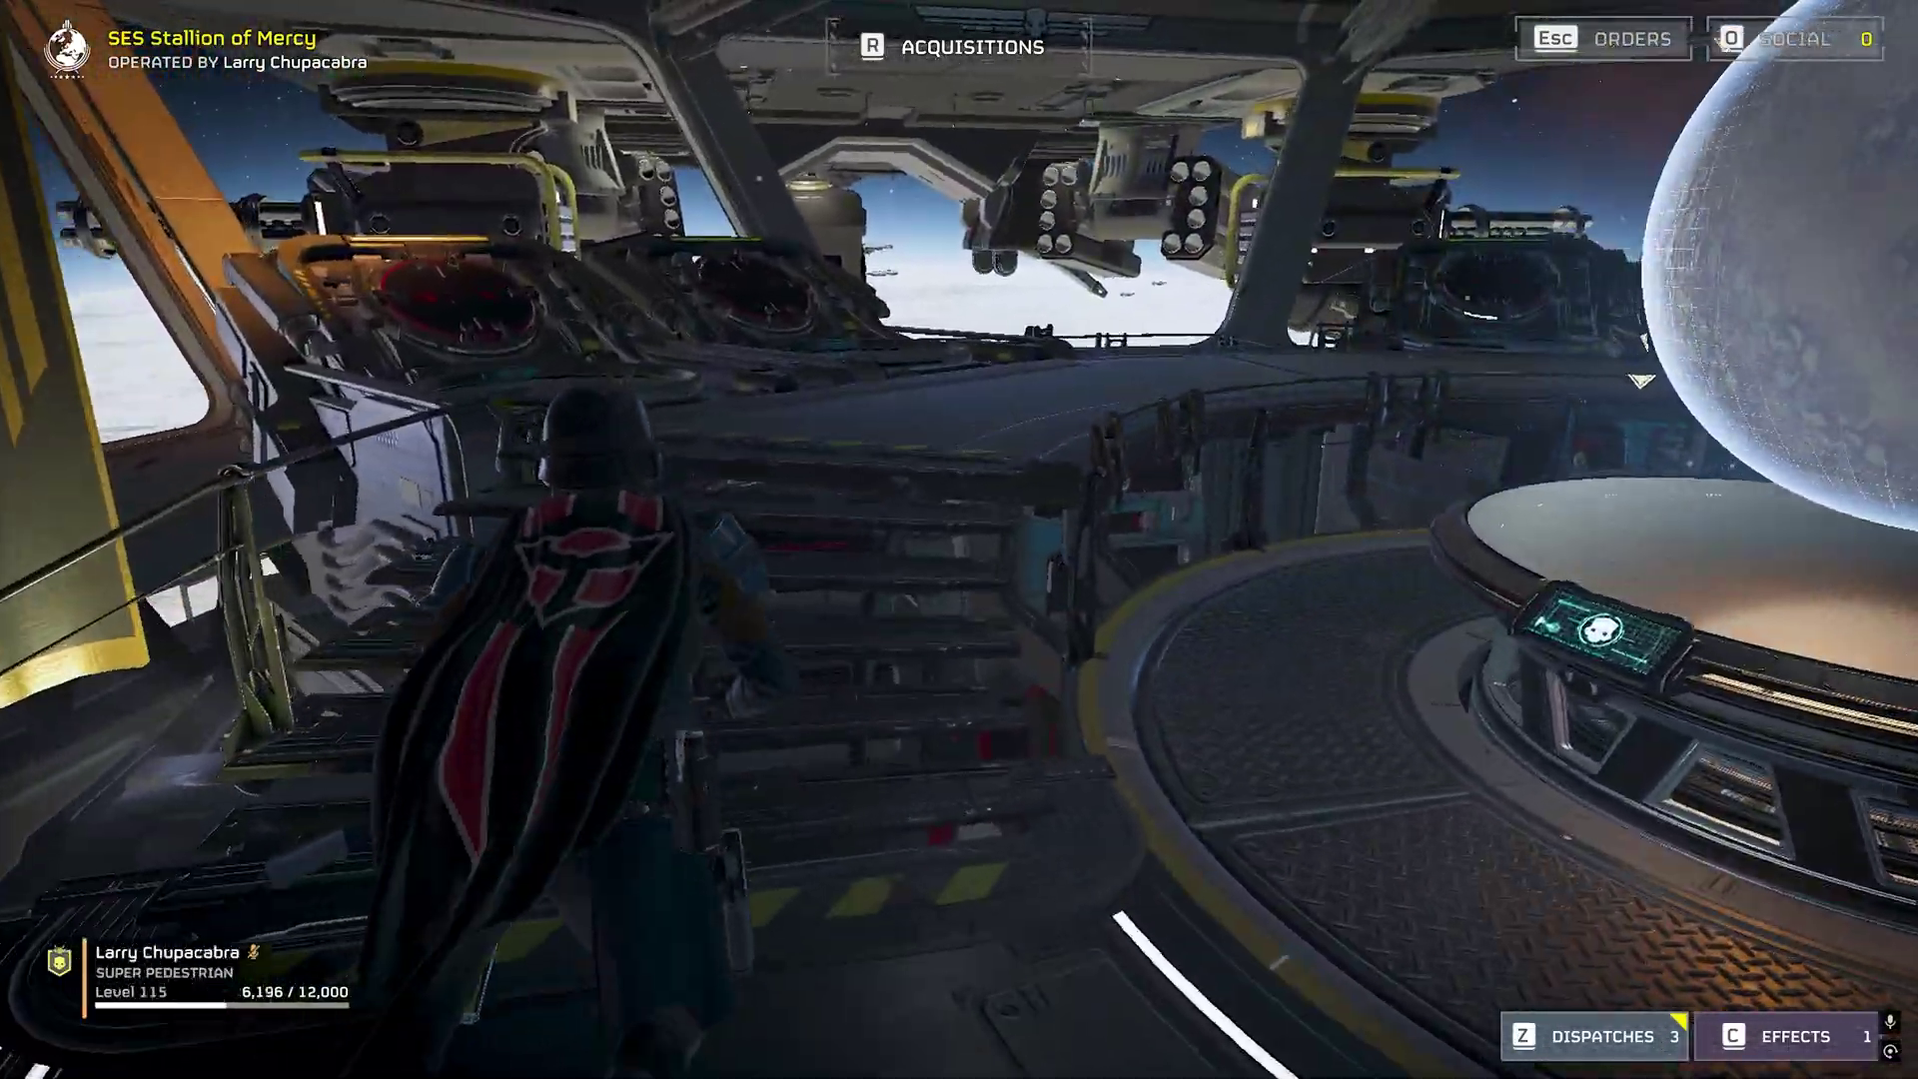
key(w)
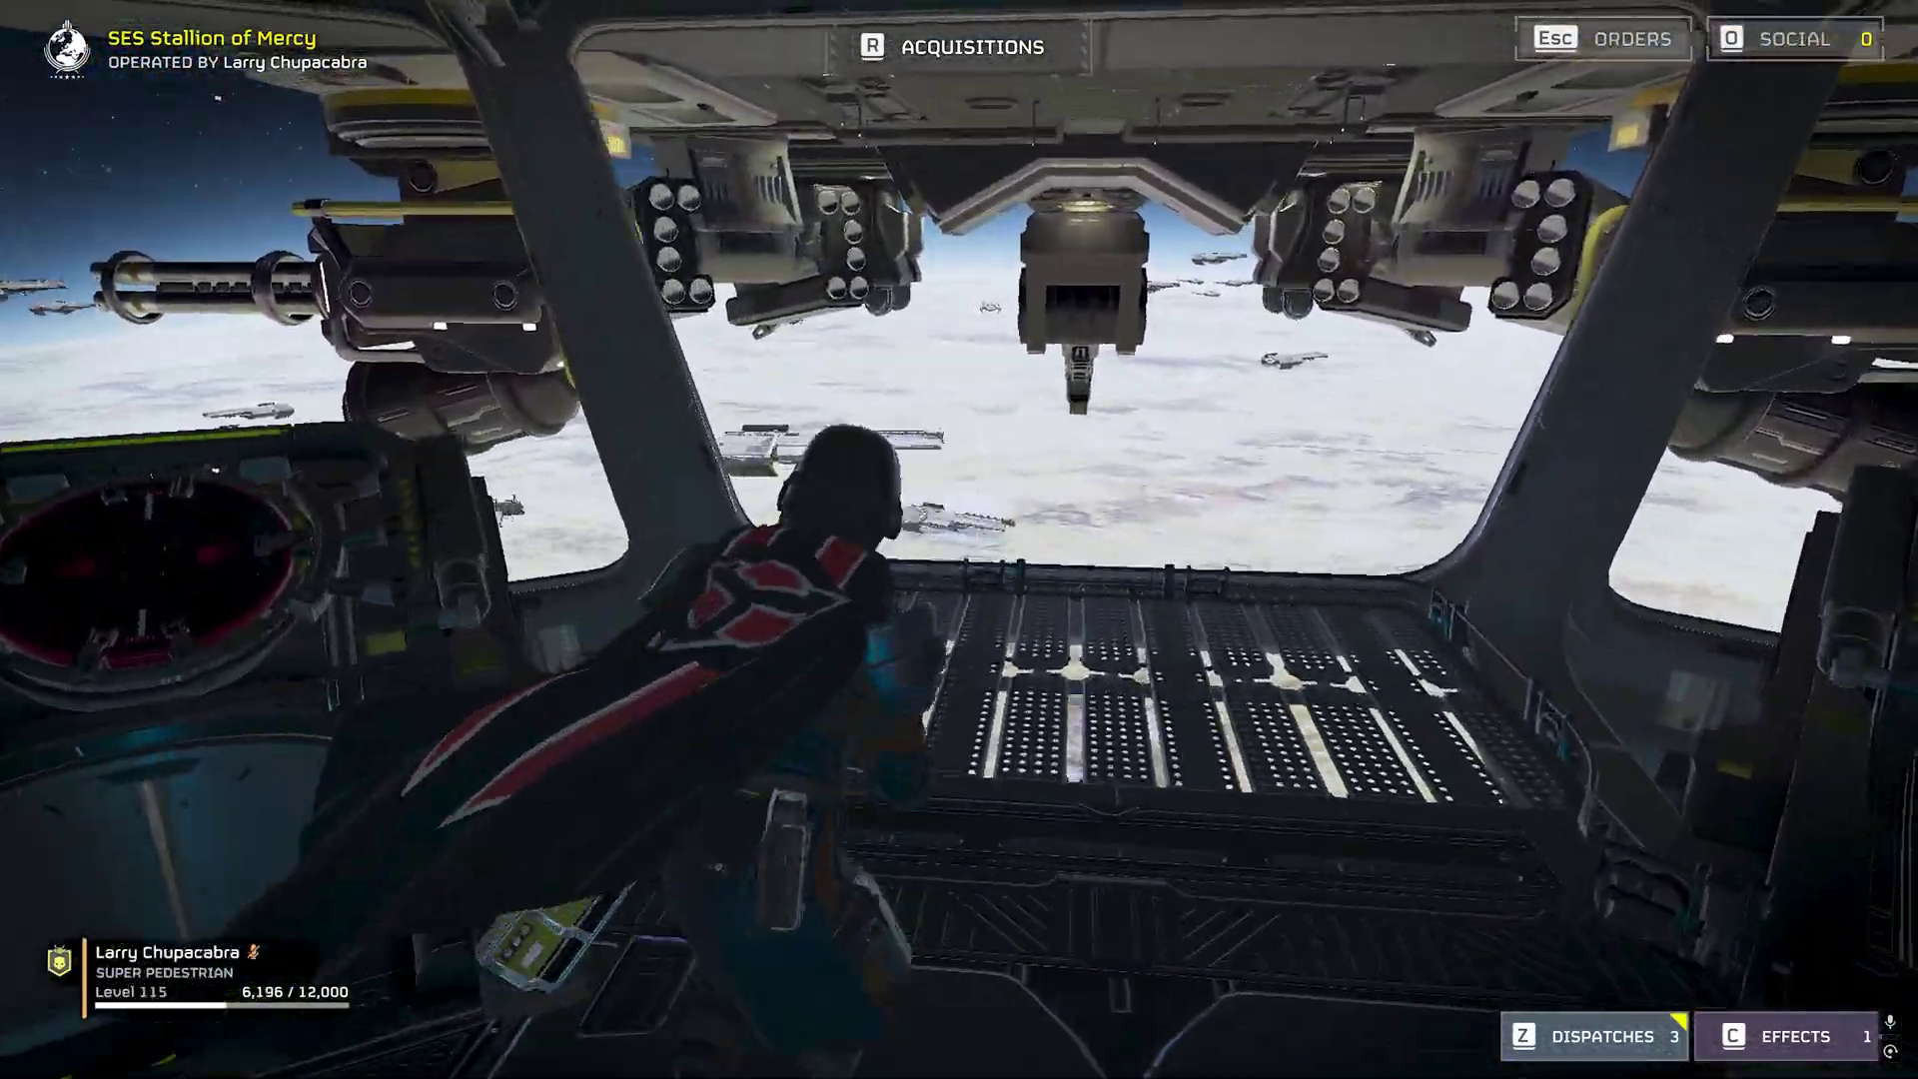
key(w)
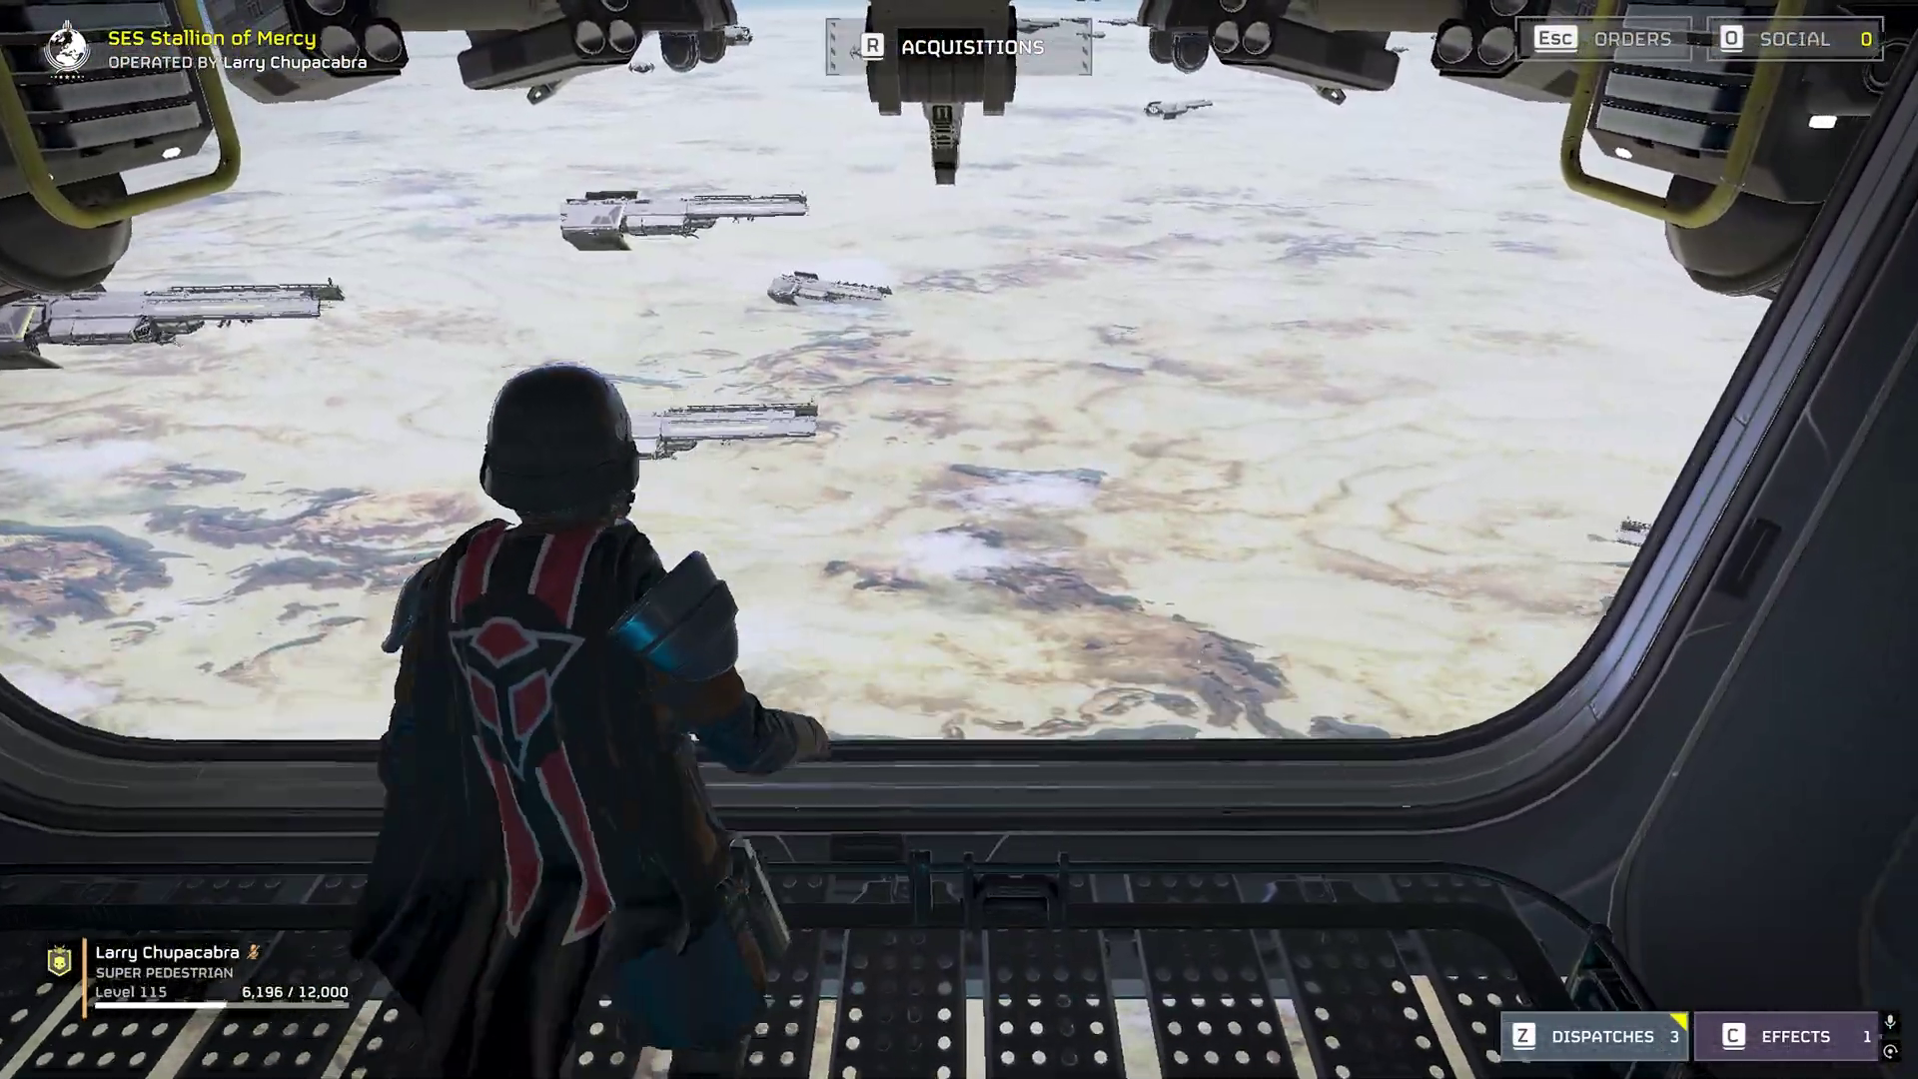
key(w)
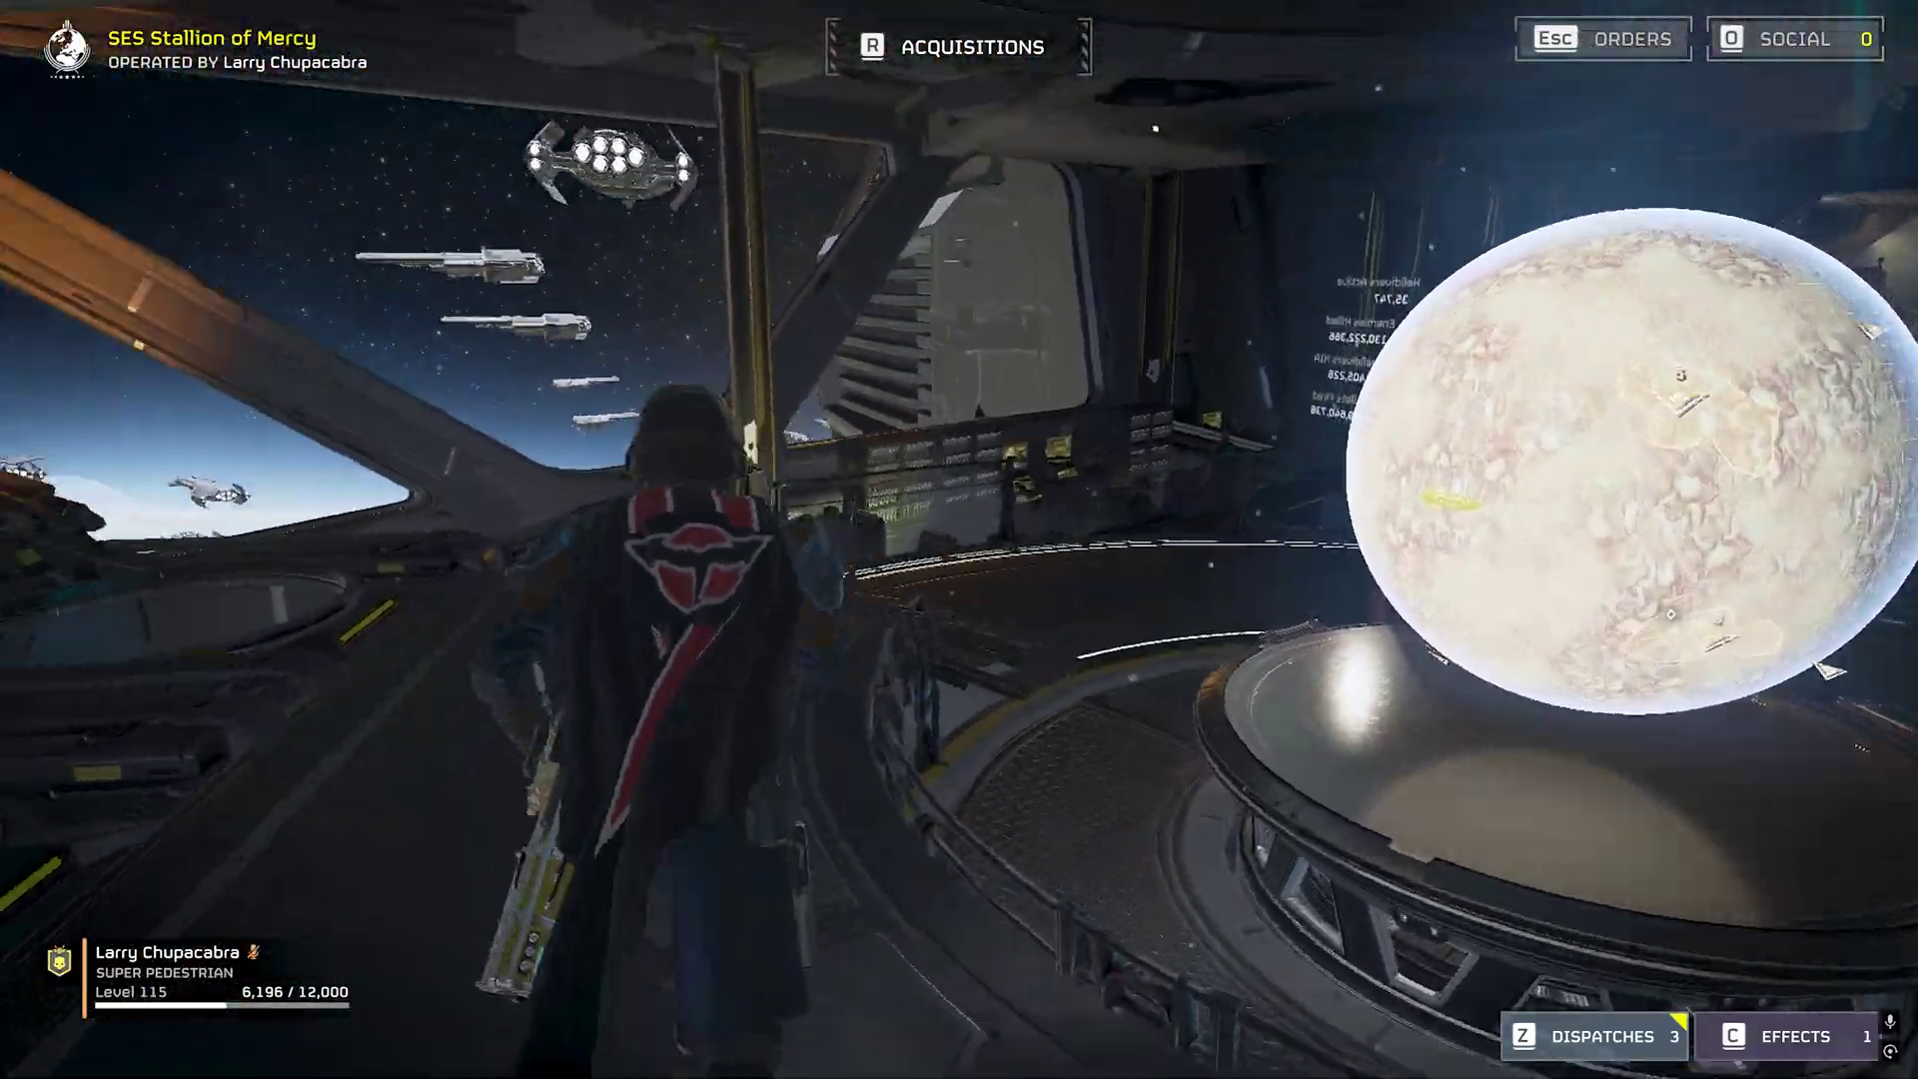
key(w)
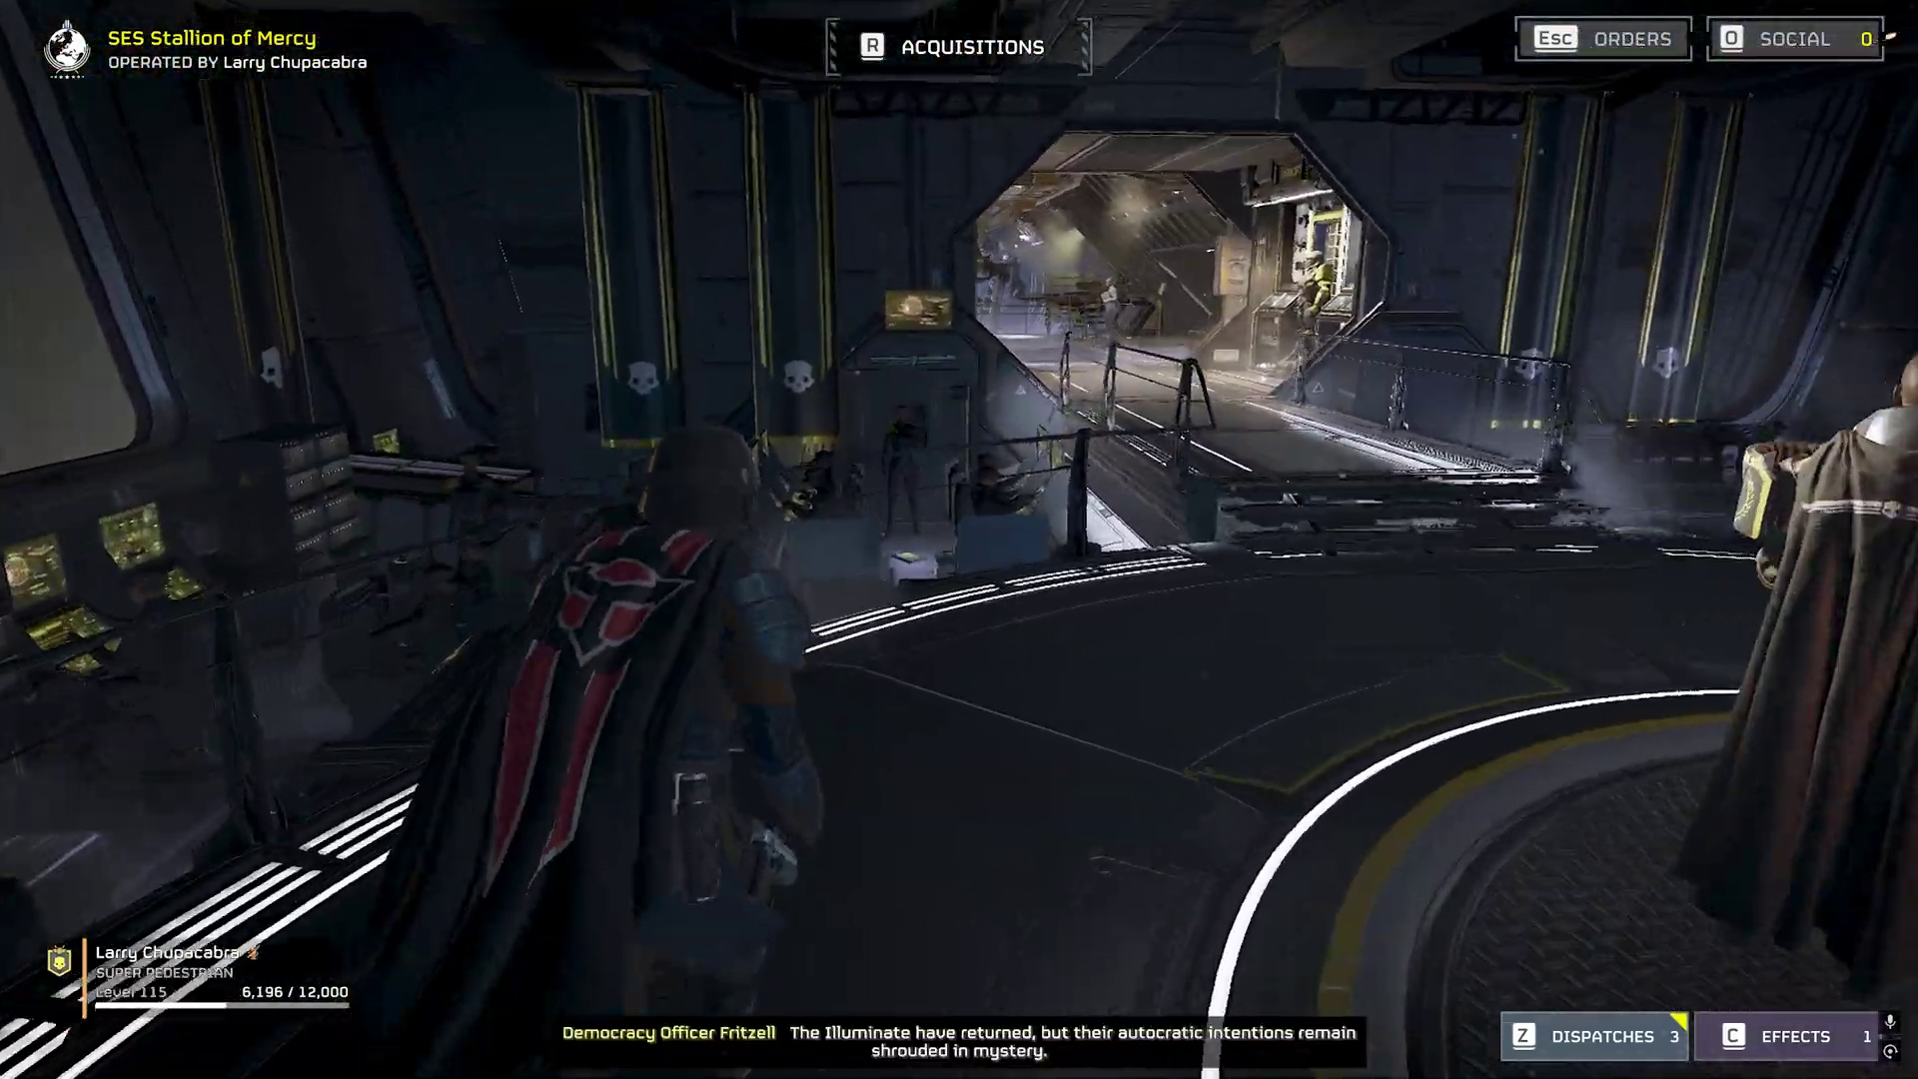
key(w)
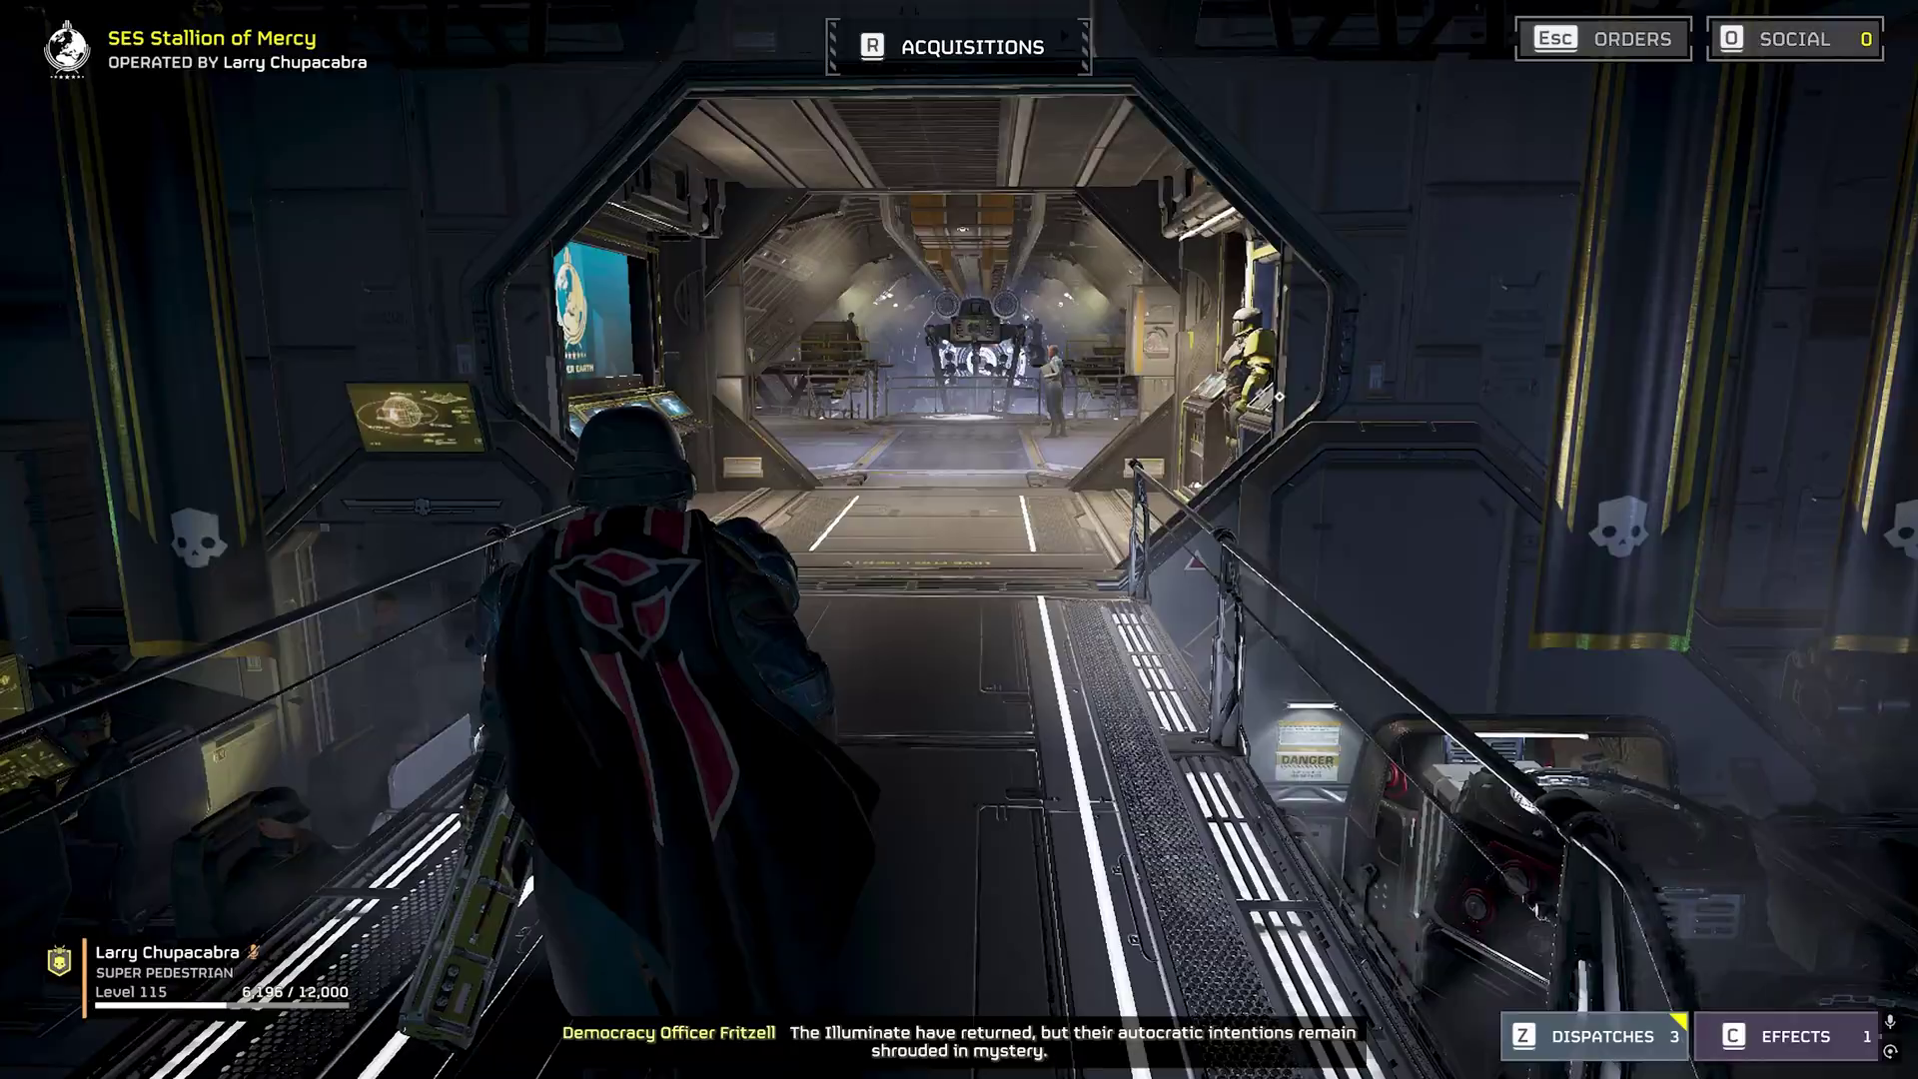
key(w)
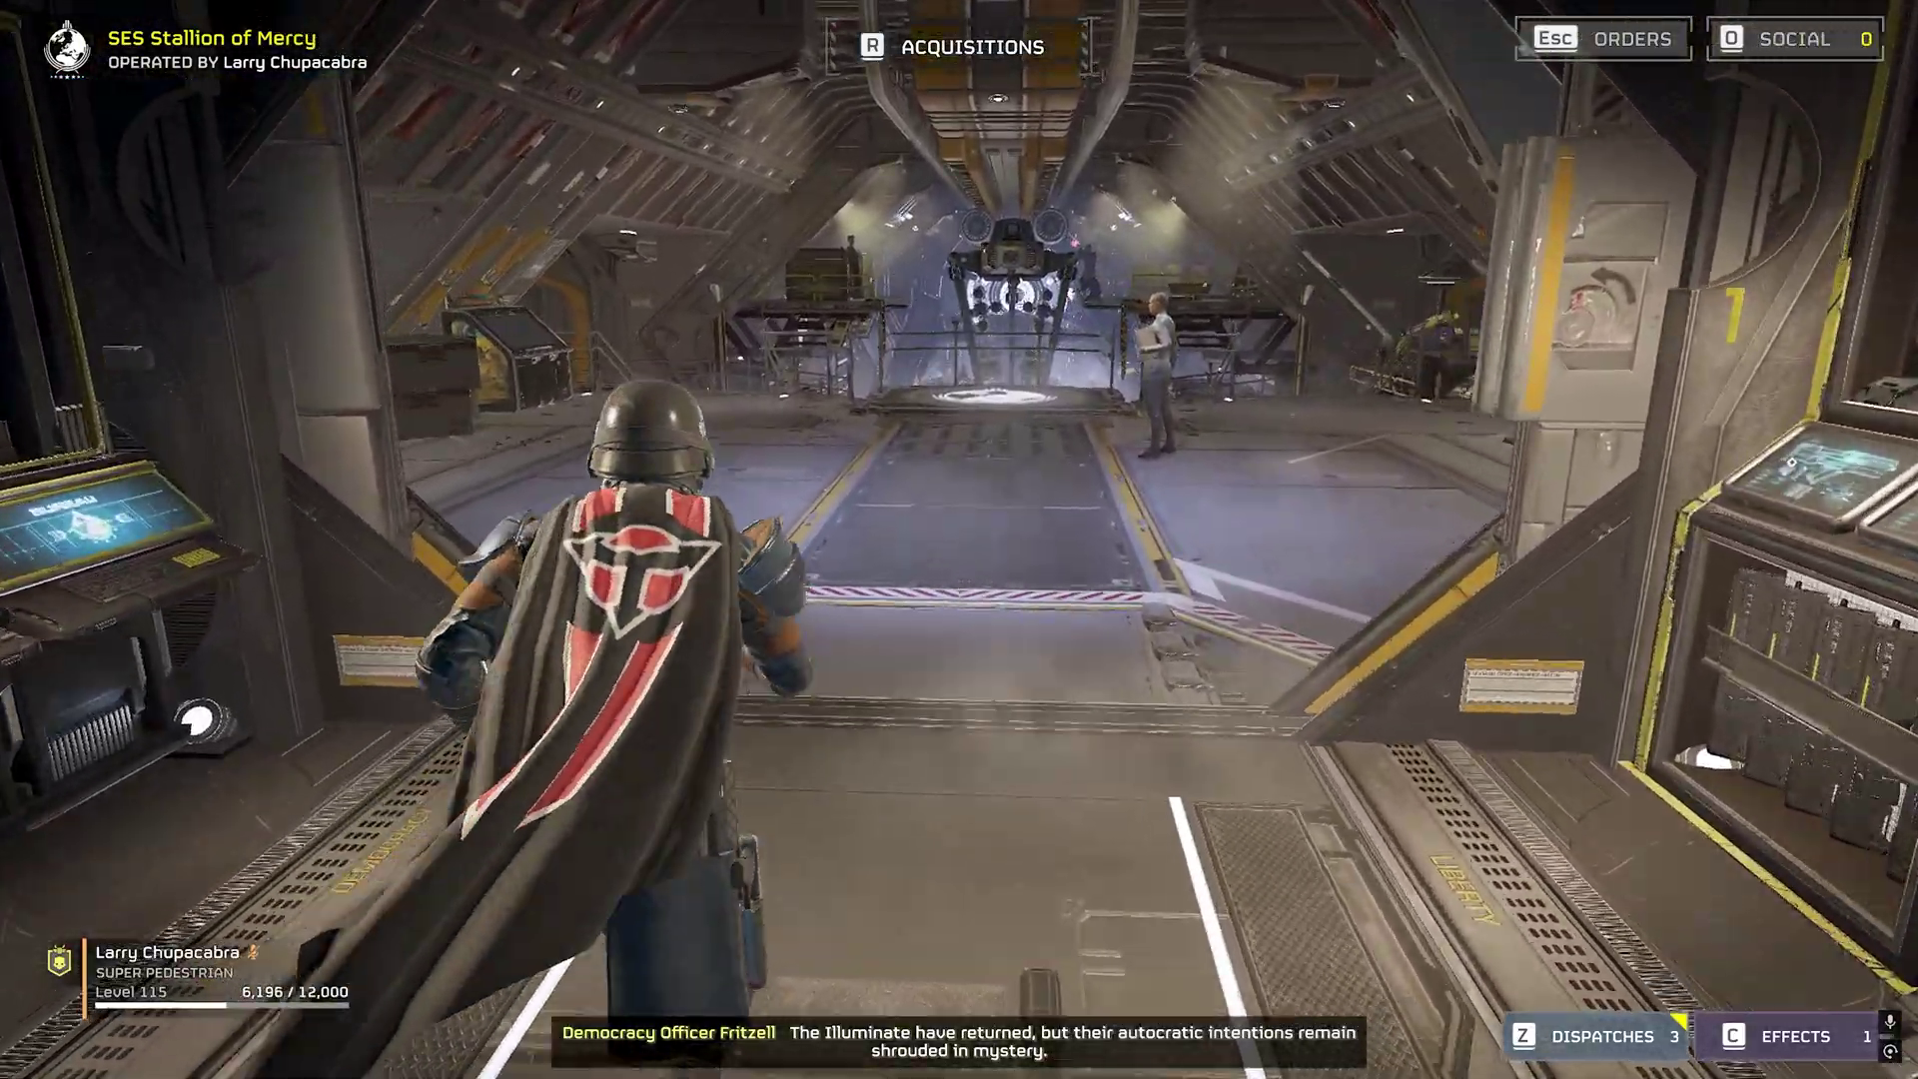
key(w)
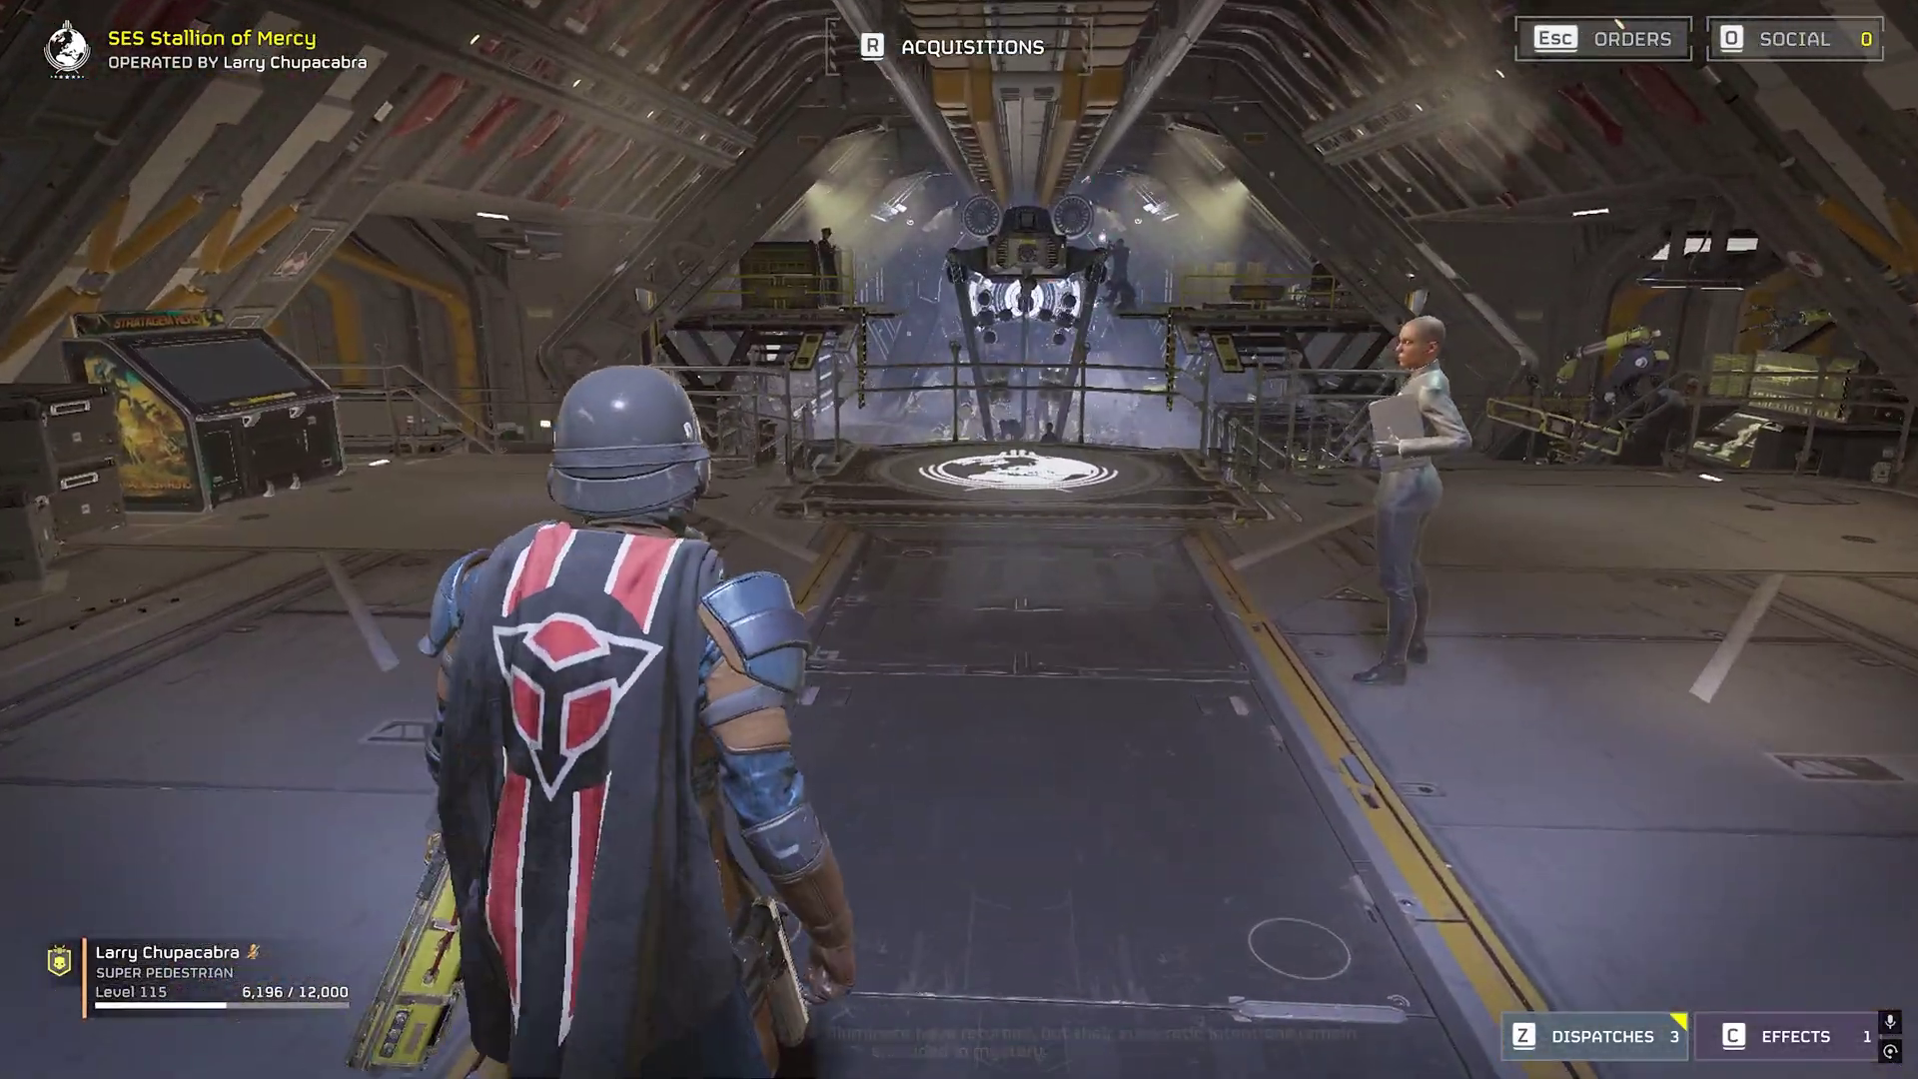
key(w)
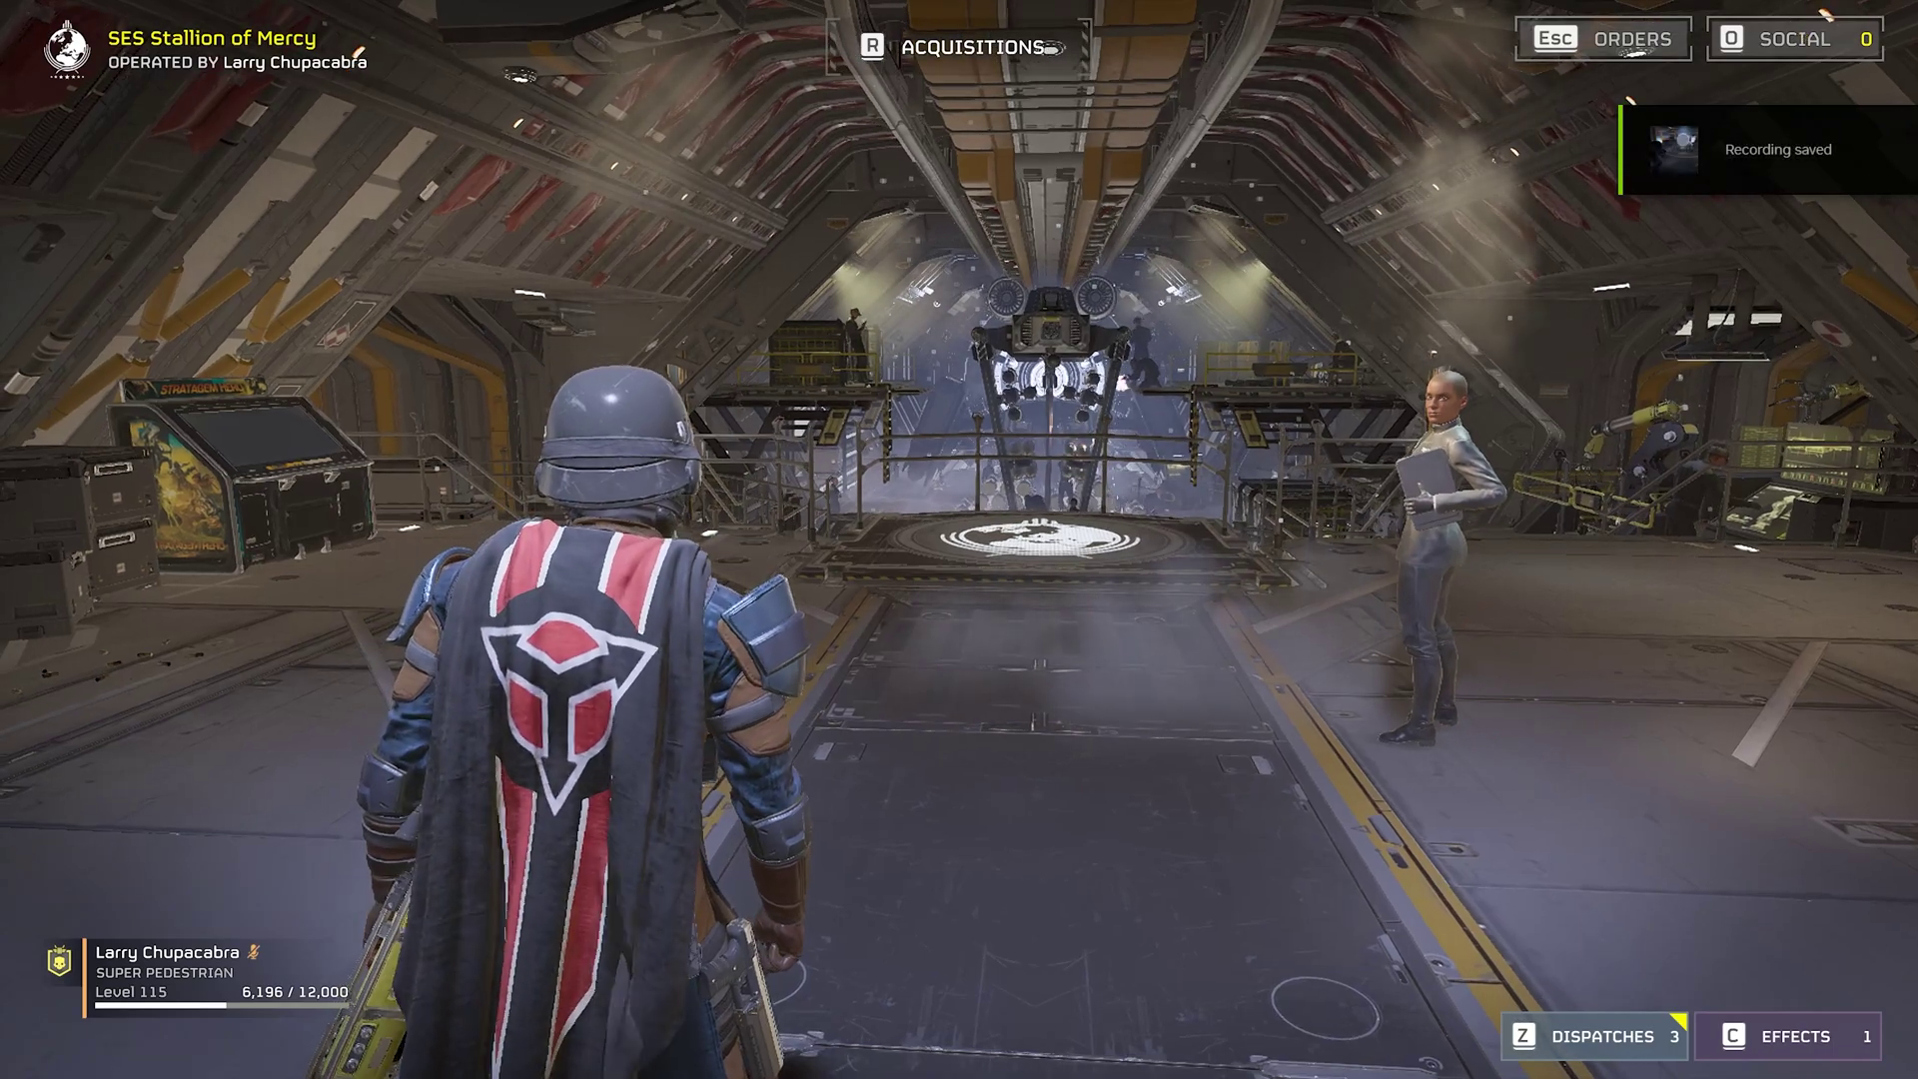
key(alt+z)
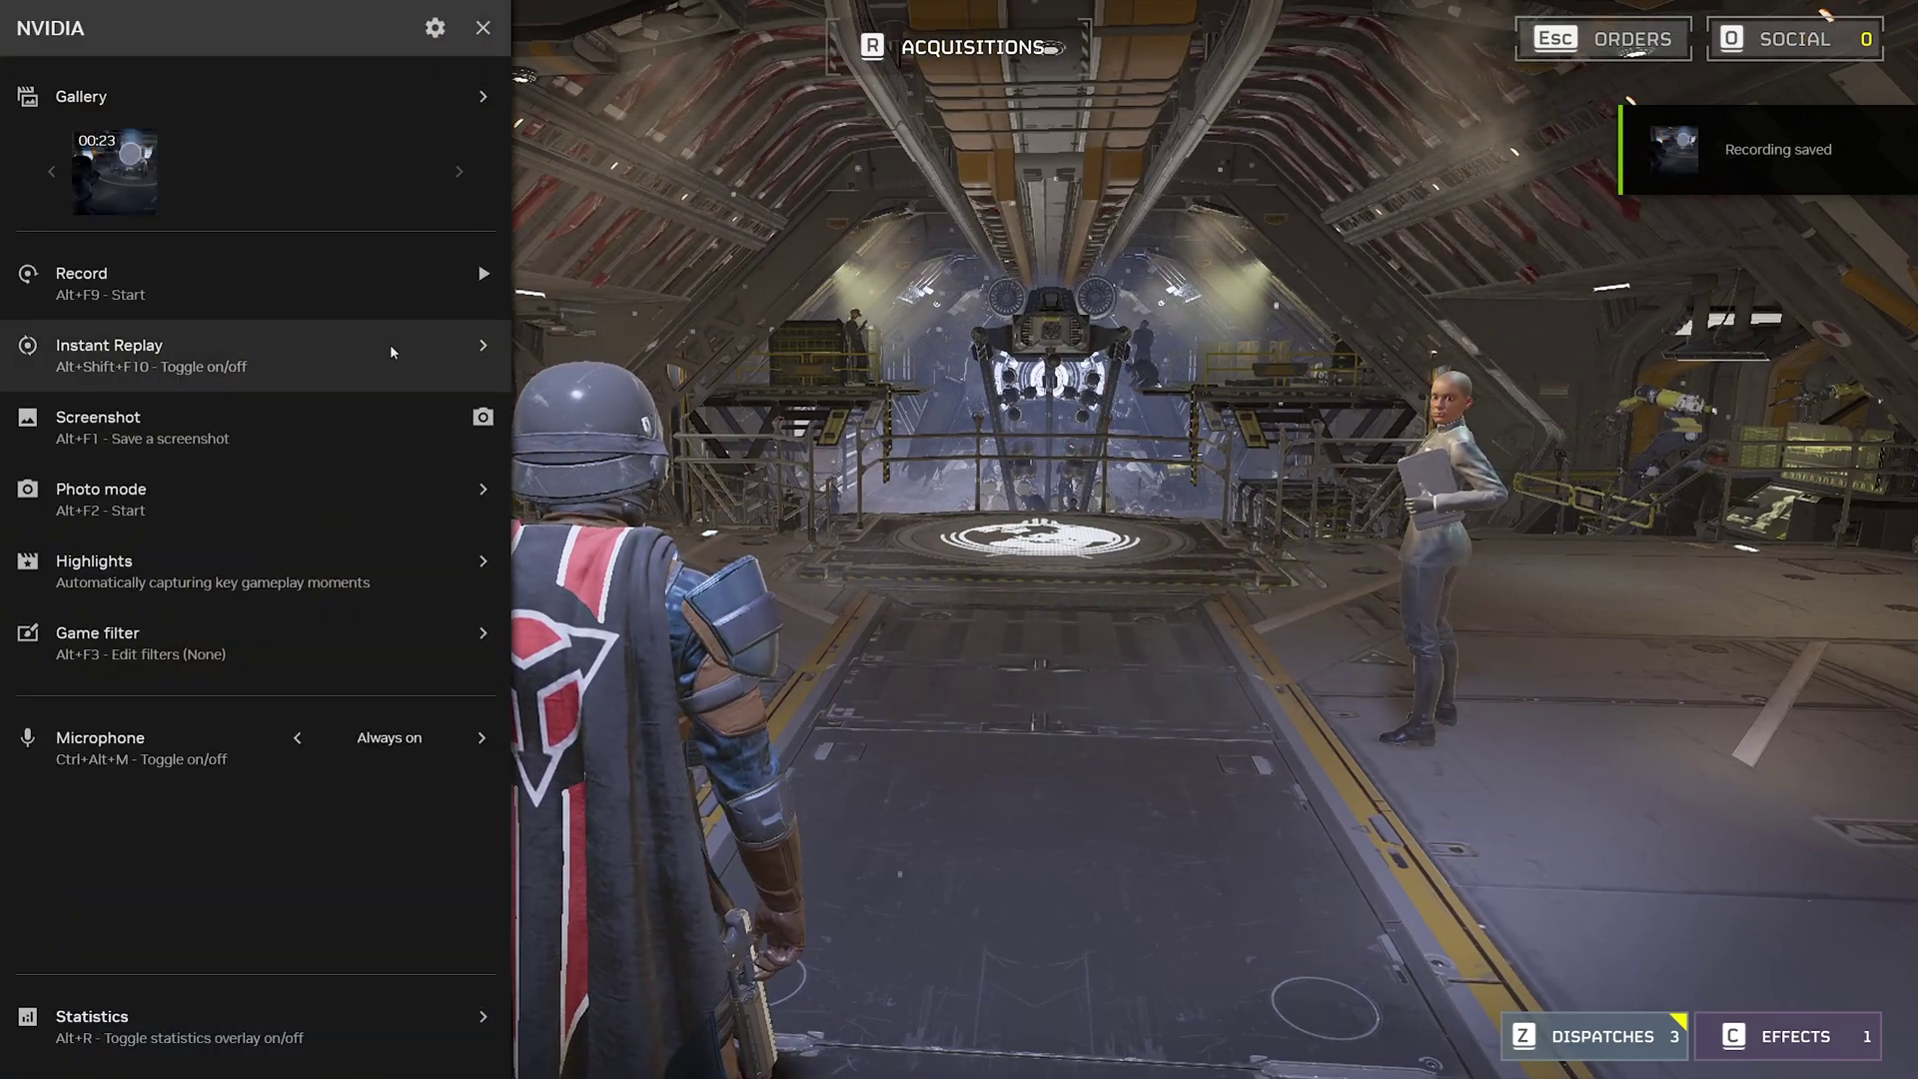
Step: Play the saved 23-second clip from Gallery, pause it at 00:18, then go to Settings
click(123, 168)
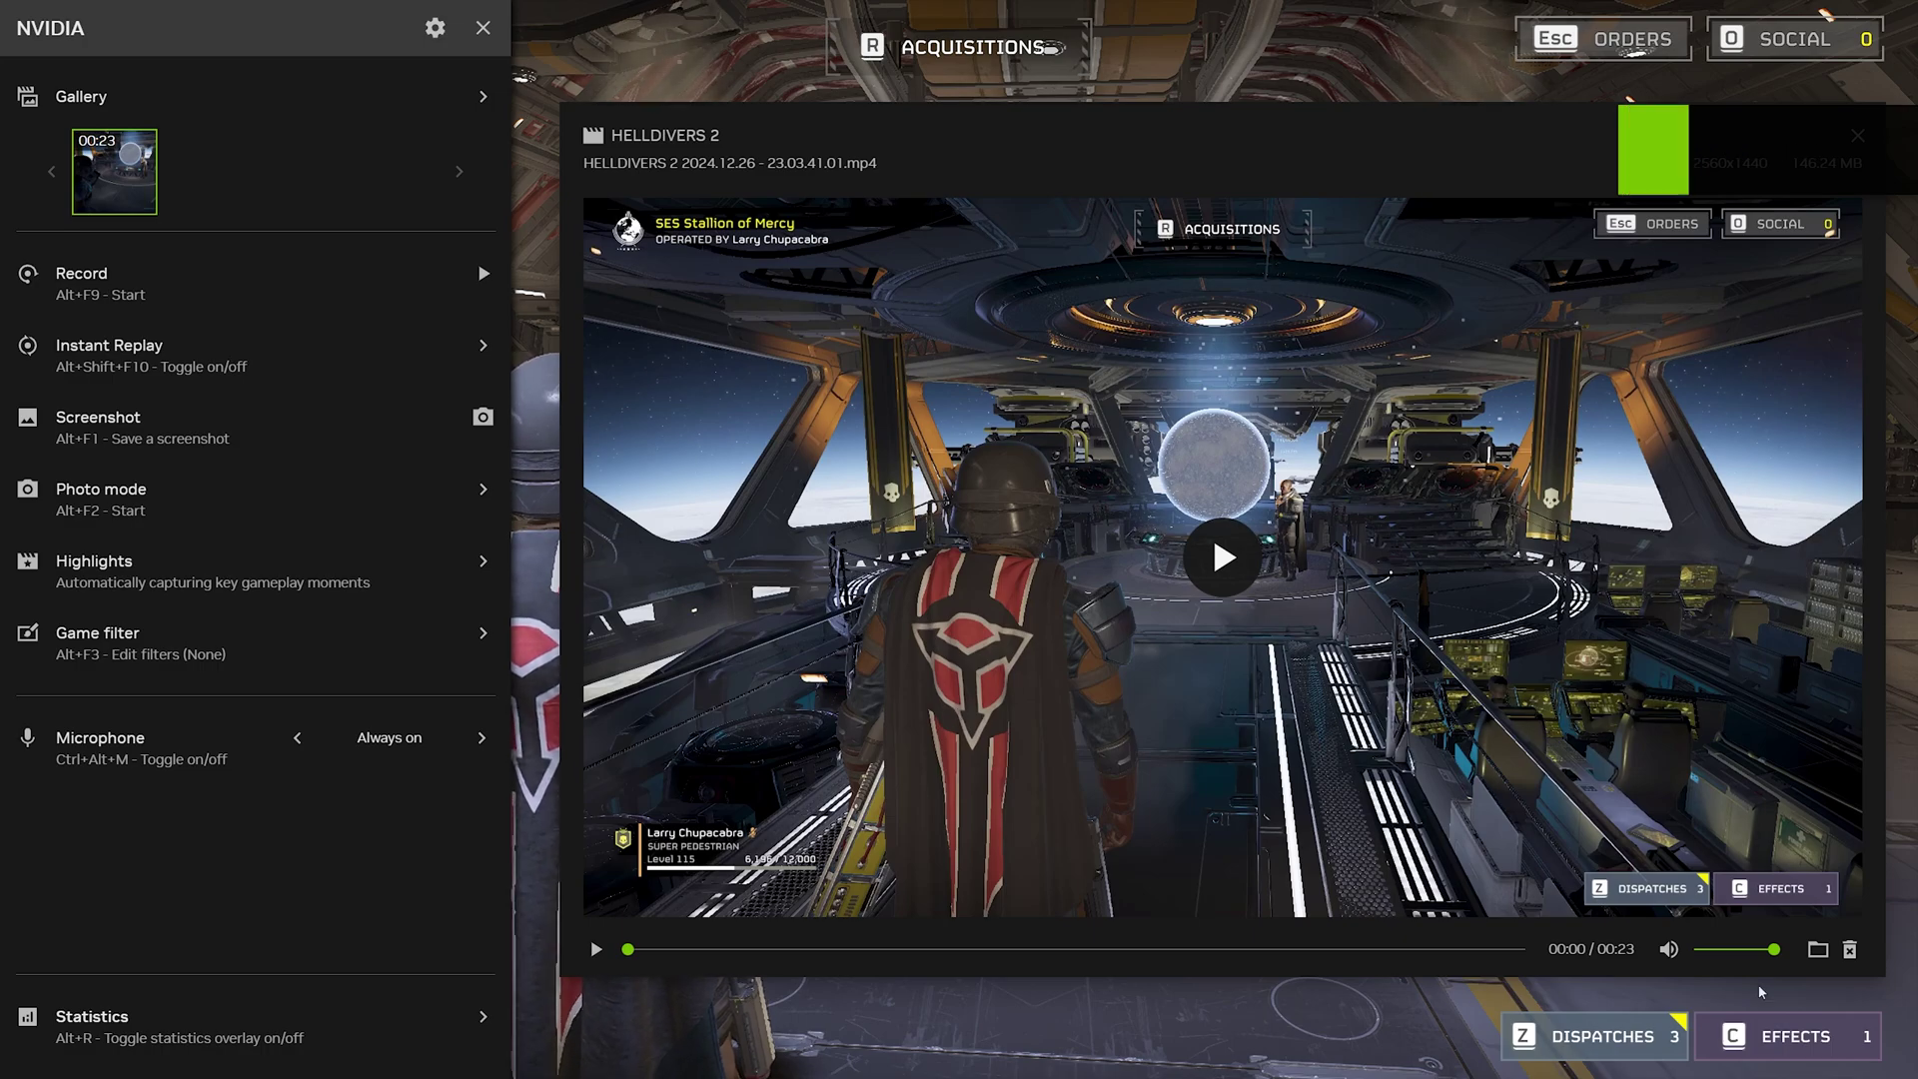
click(1237, 595)
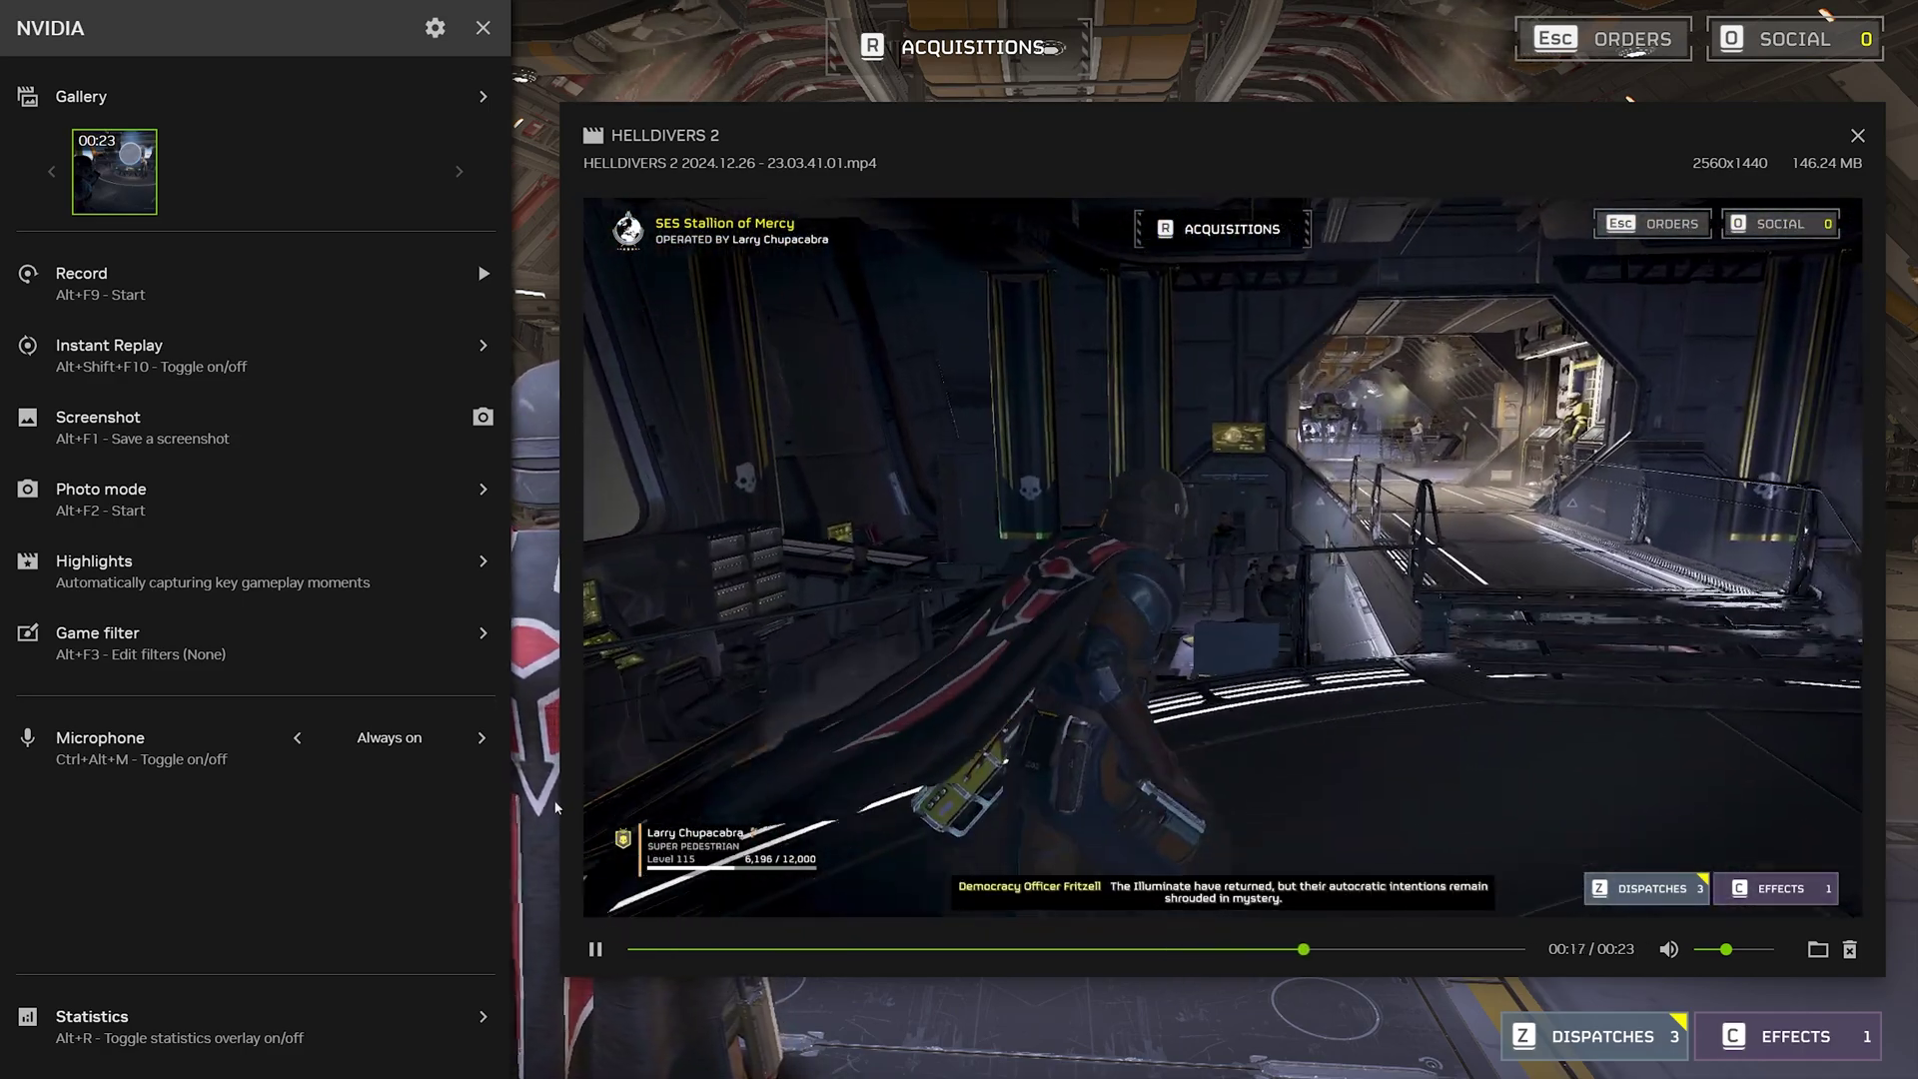
click(595, 949)
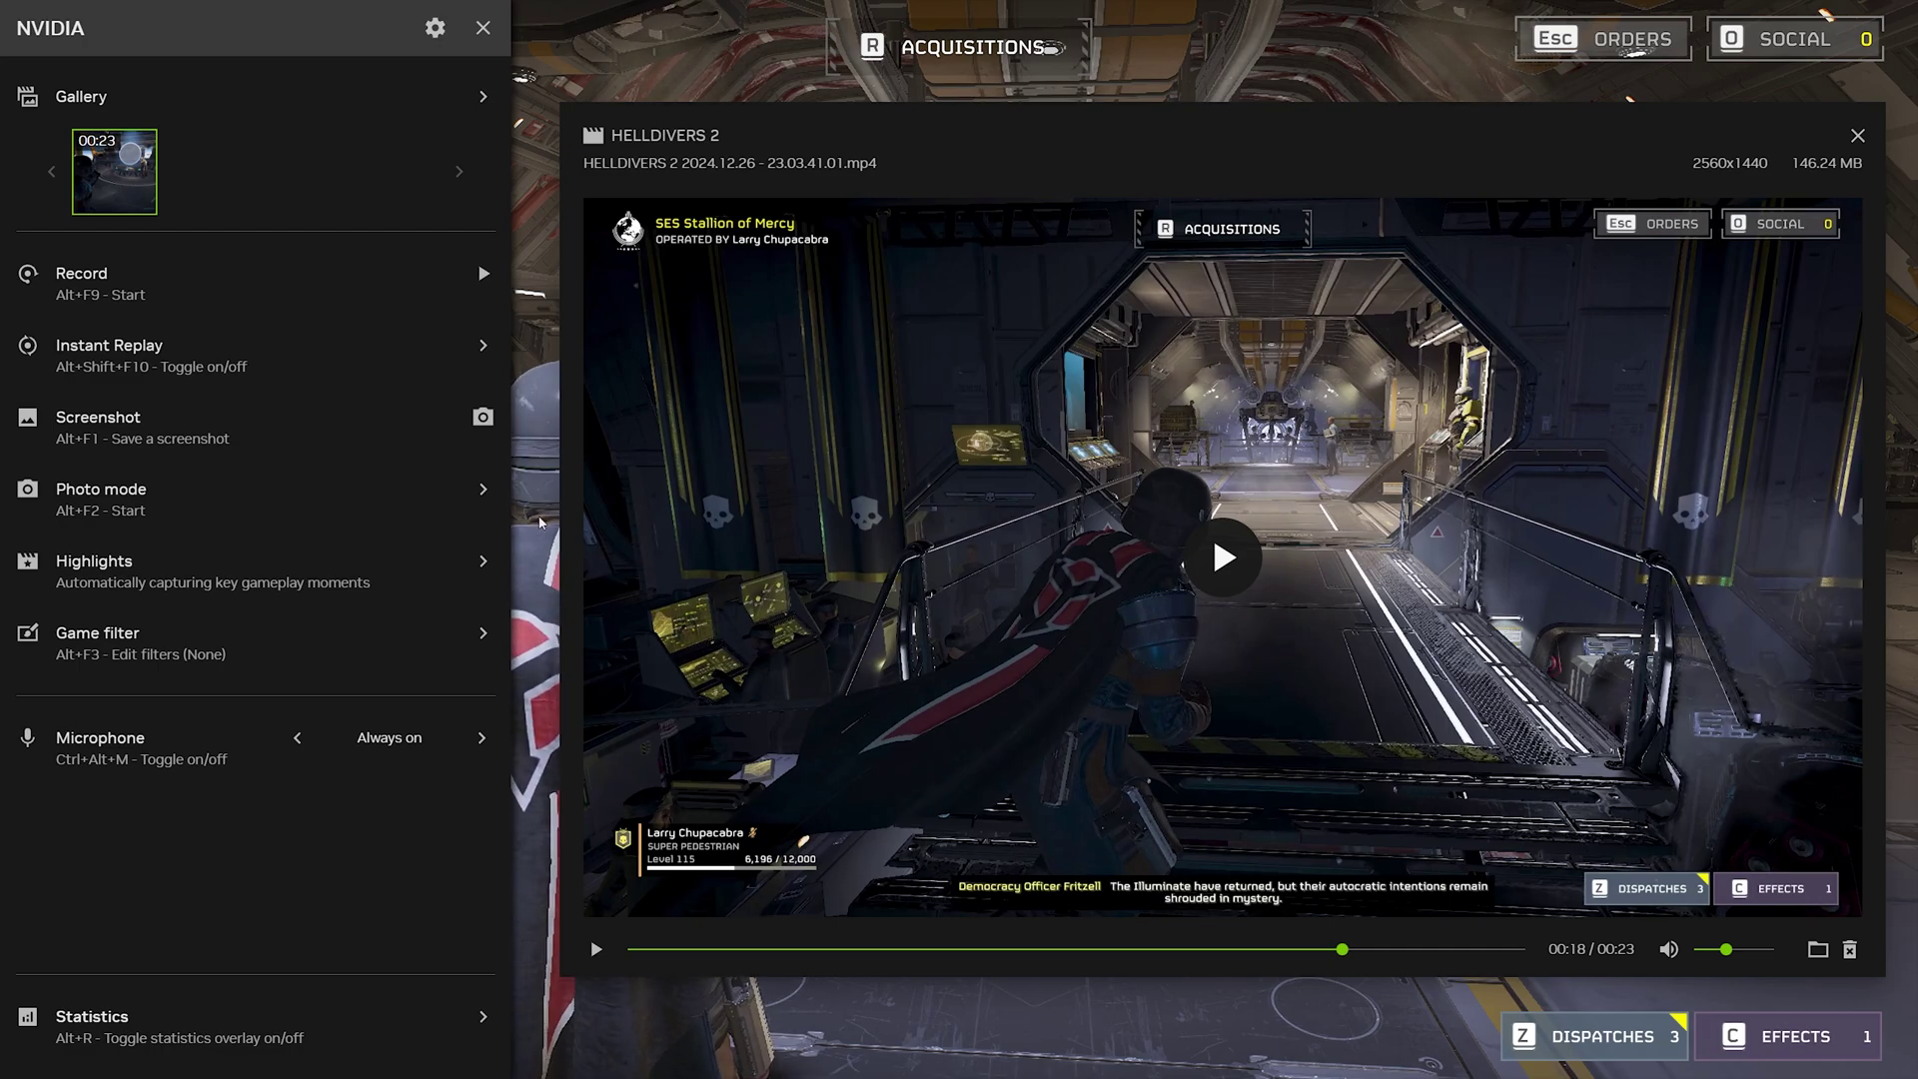
click(429, 29)
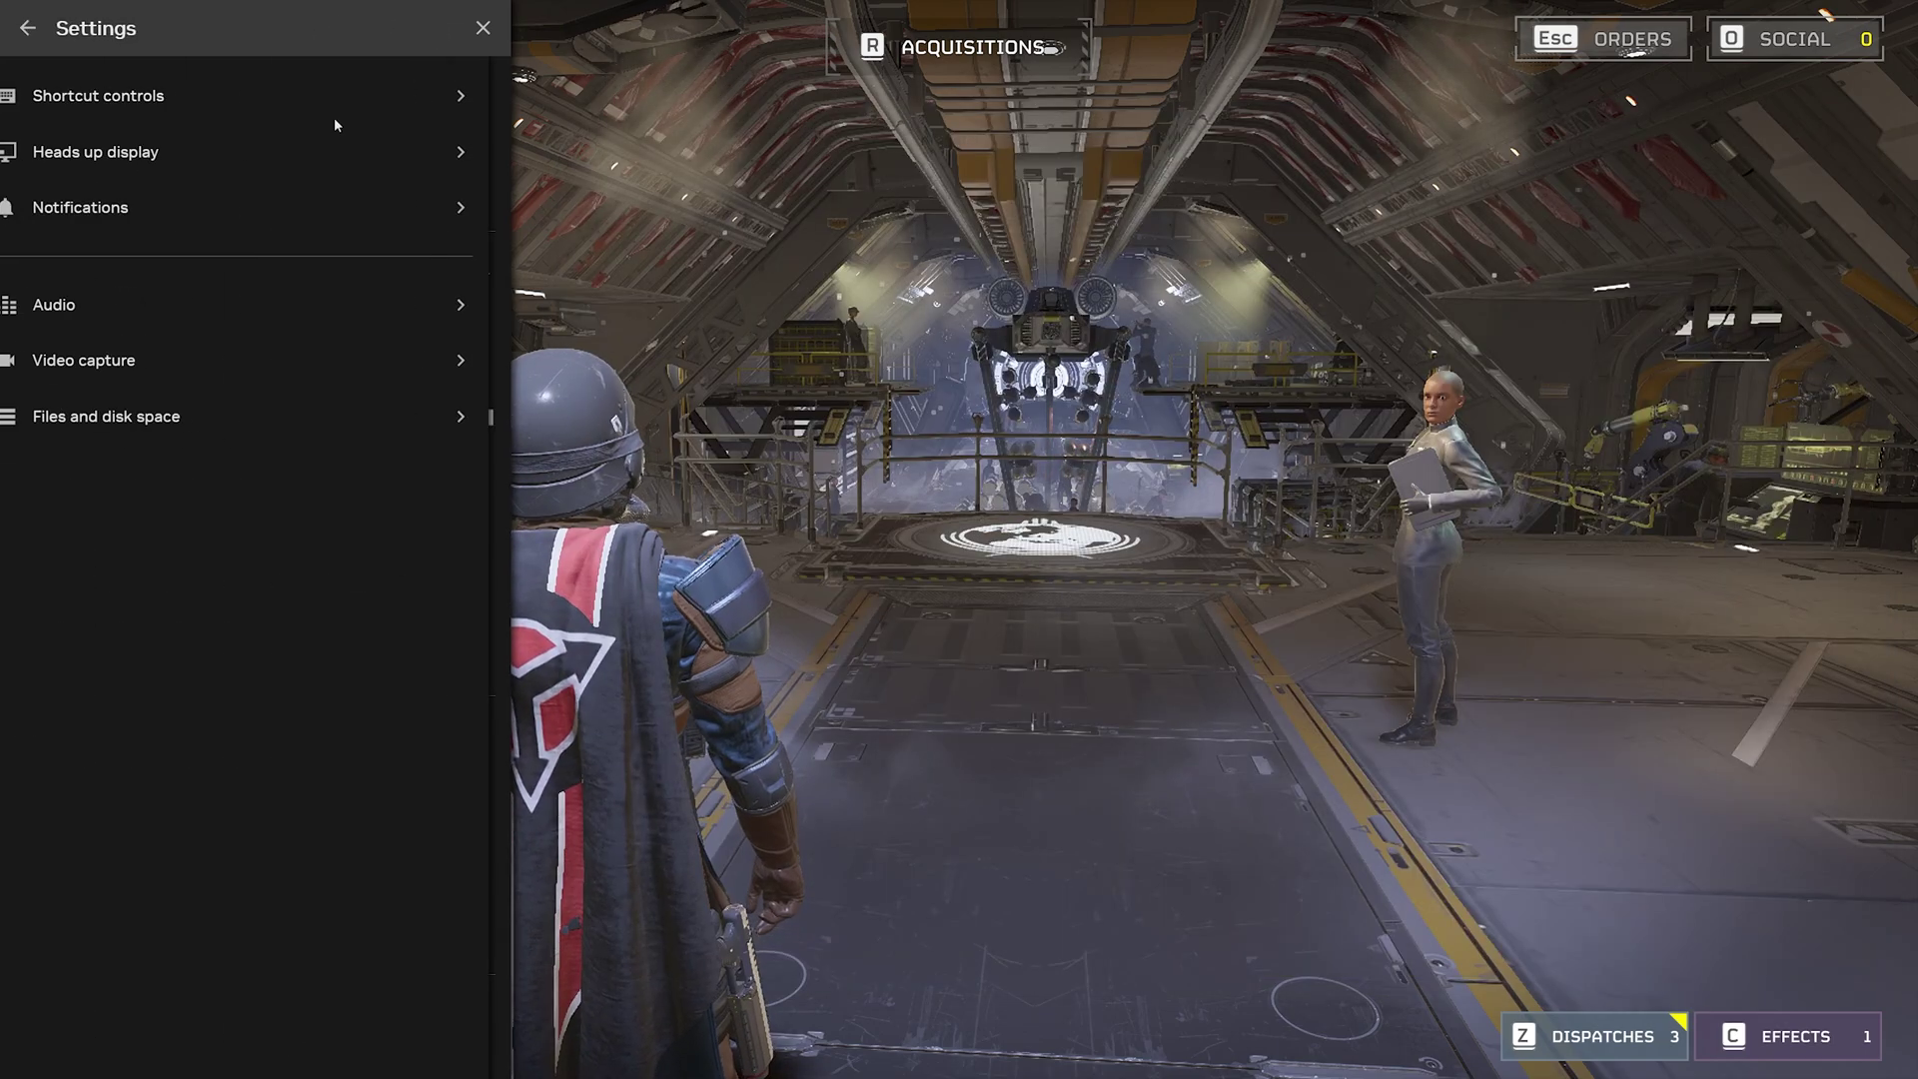
Step: In Audio, set microphone volume to 100% and system sounds volume to 47%
click(130, 308)
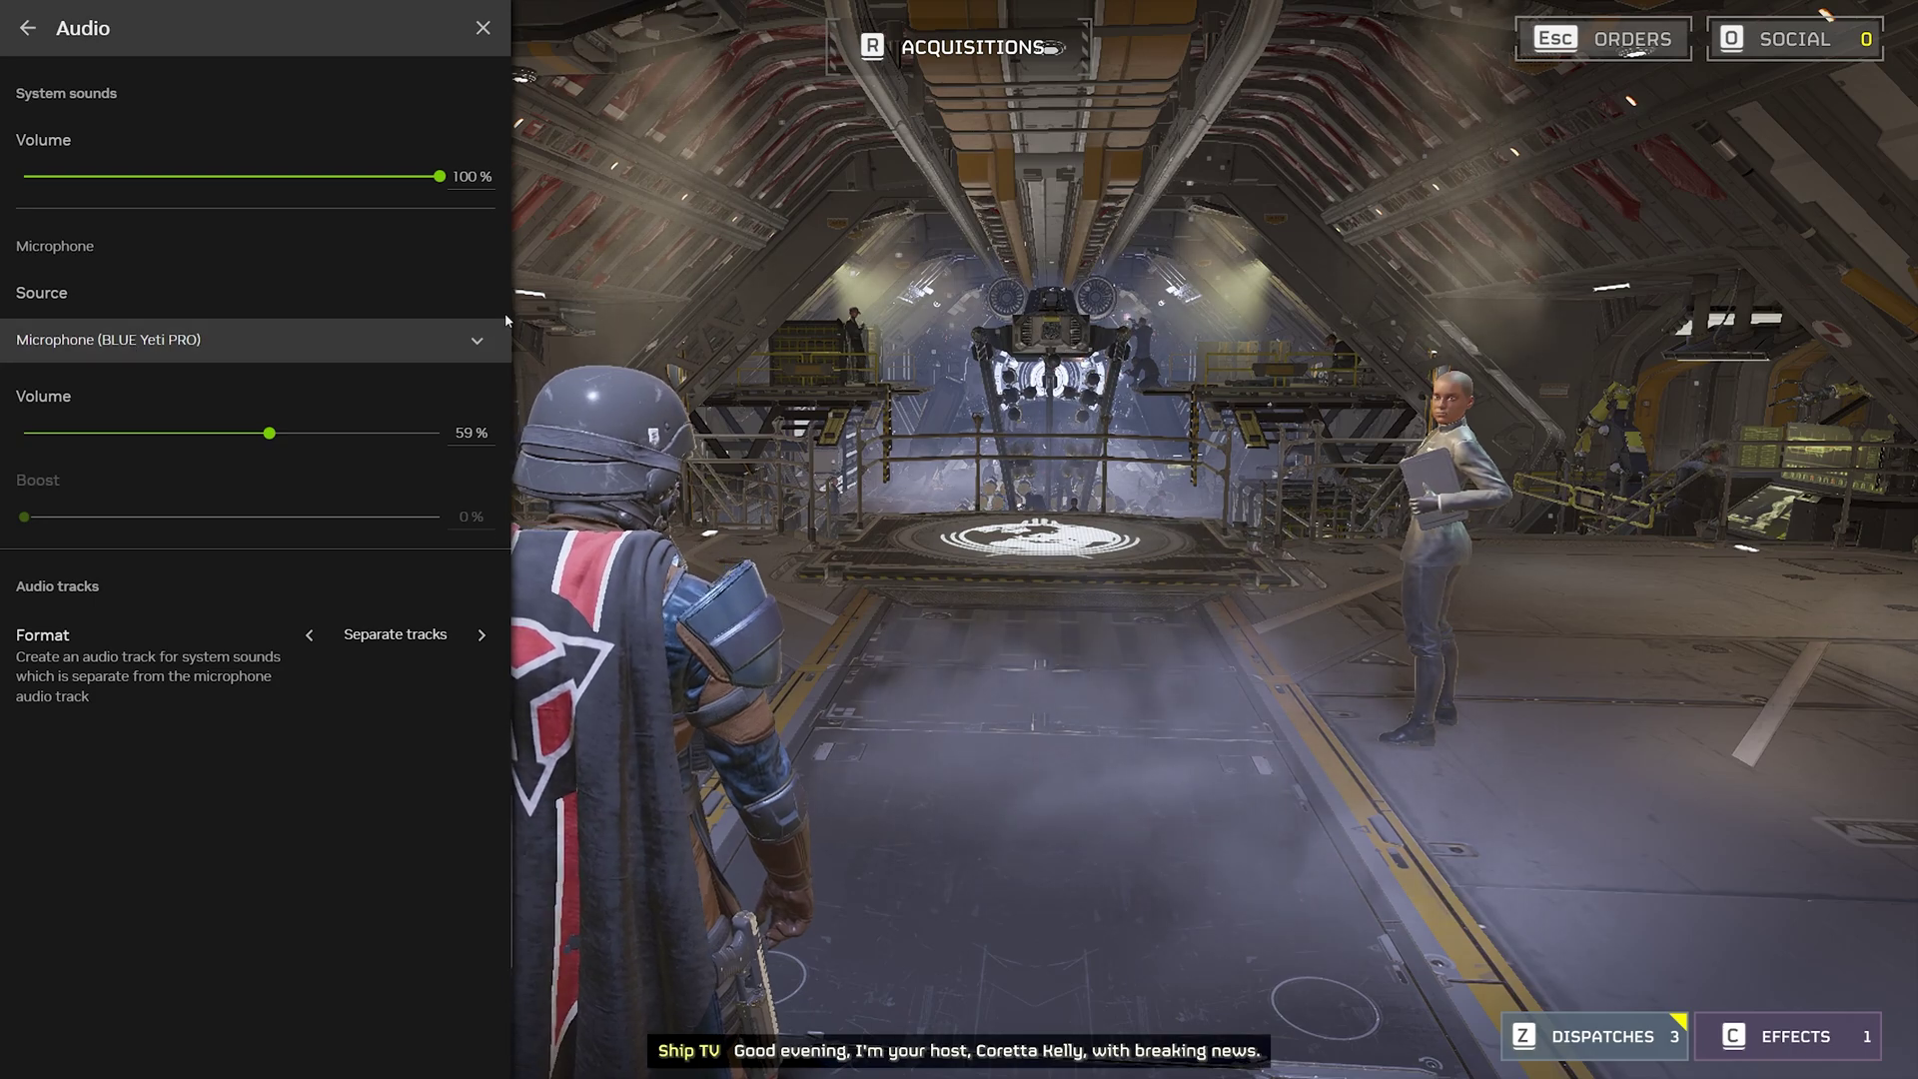
drag(256, 436, 442, 440)
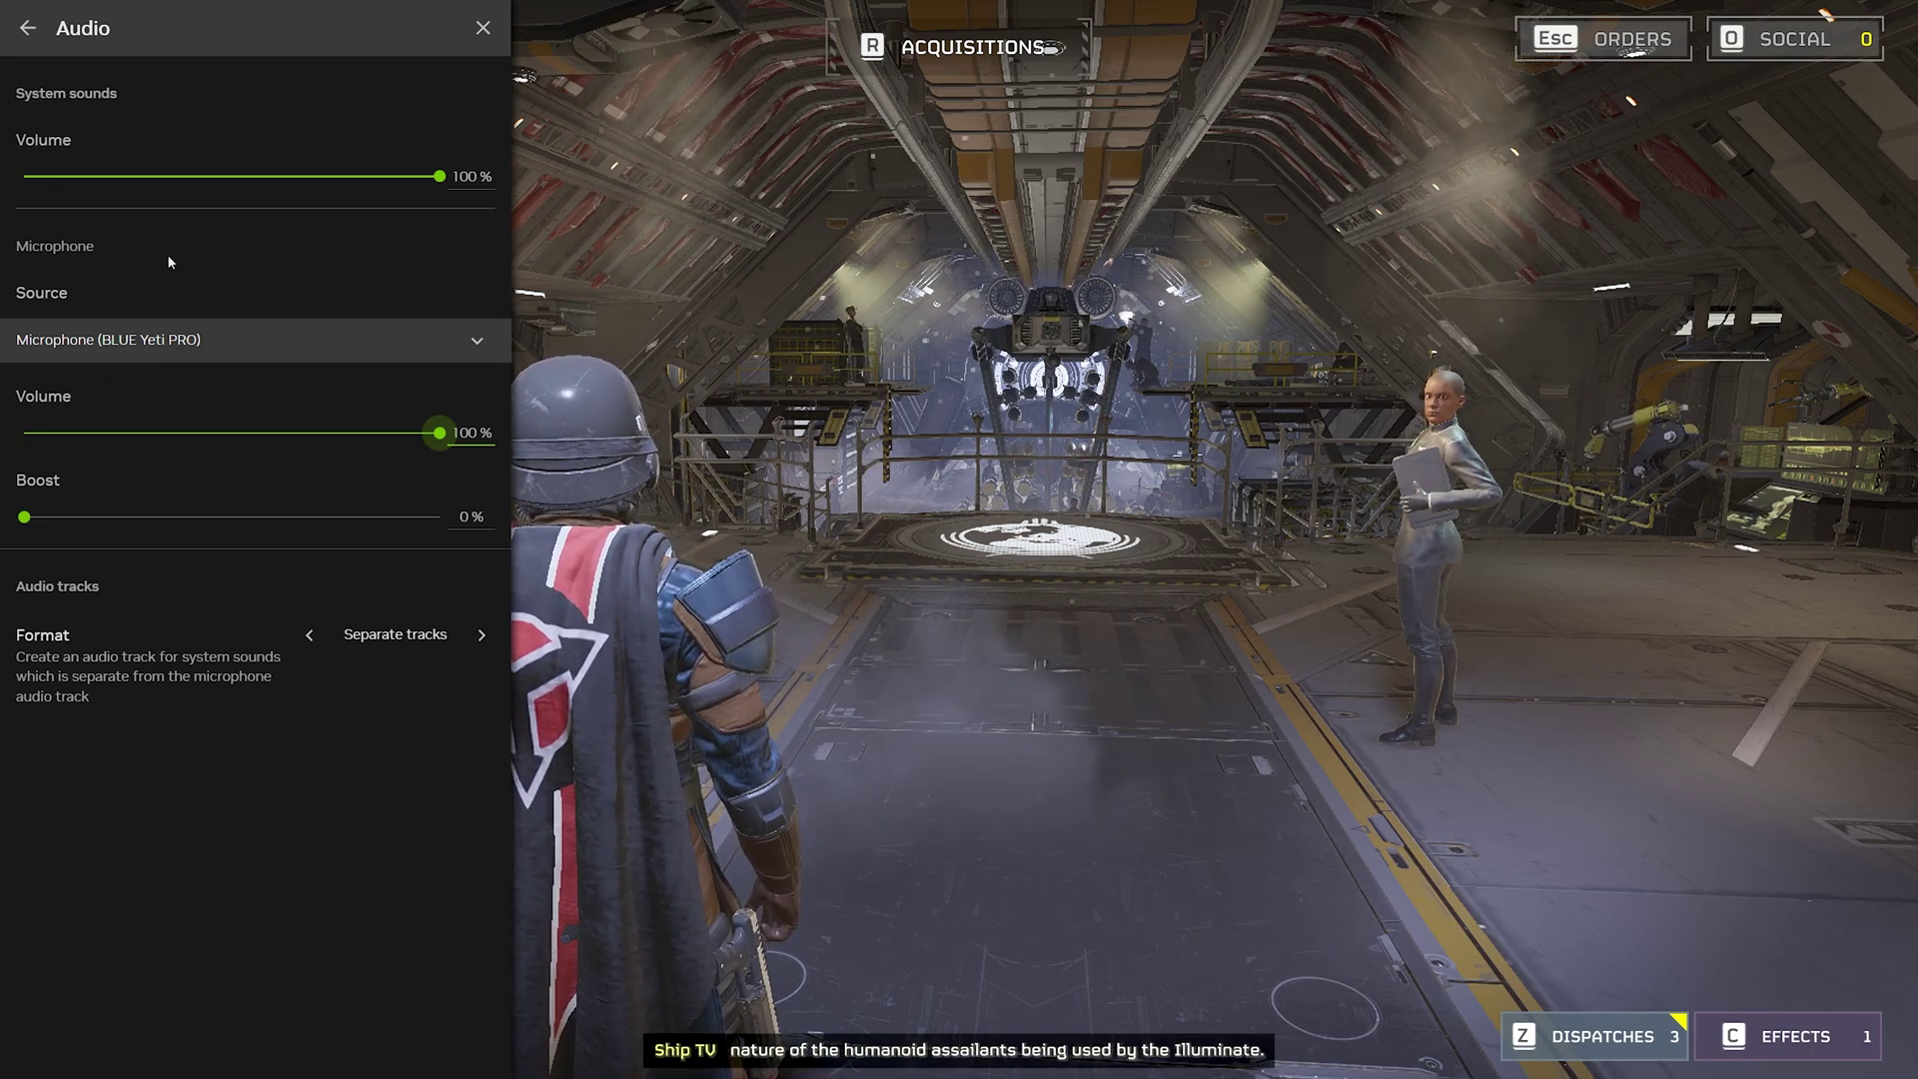
click(219, 178)
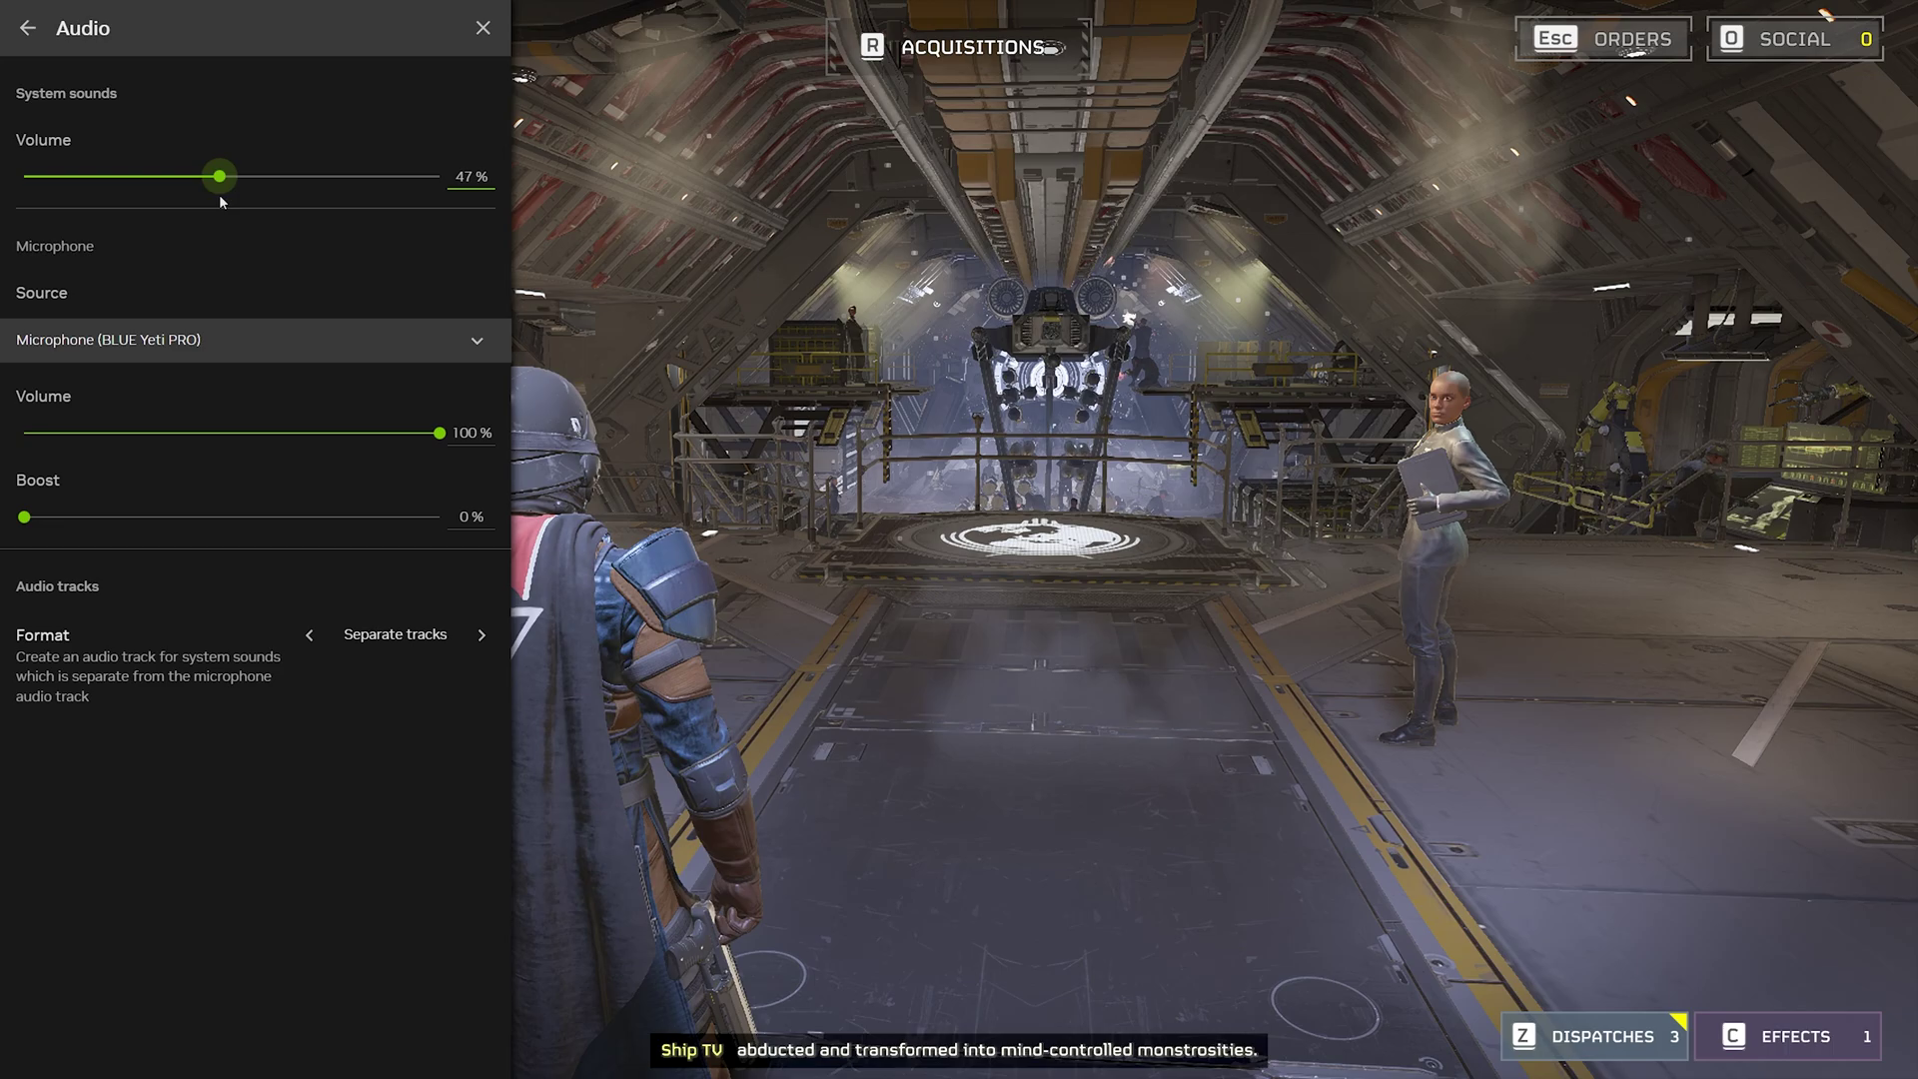
click(28, 28)
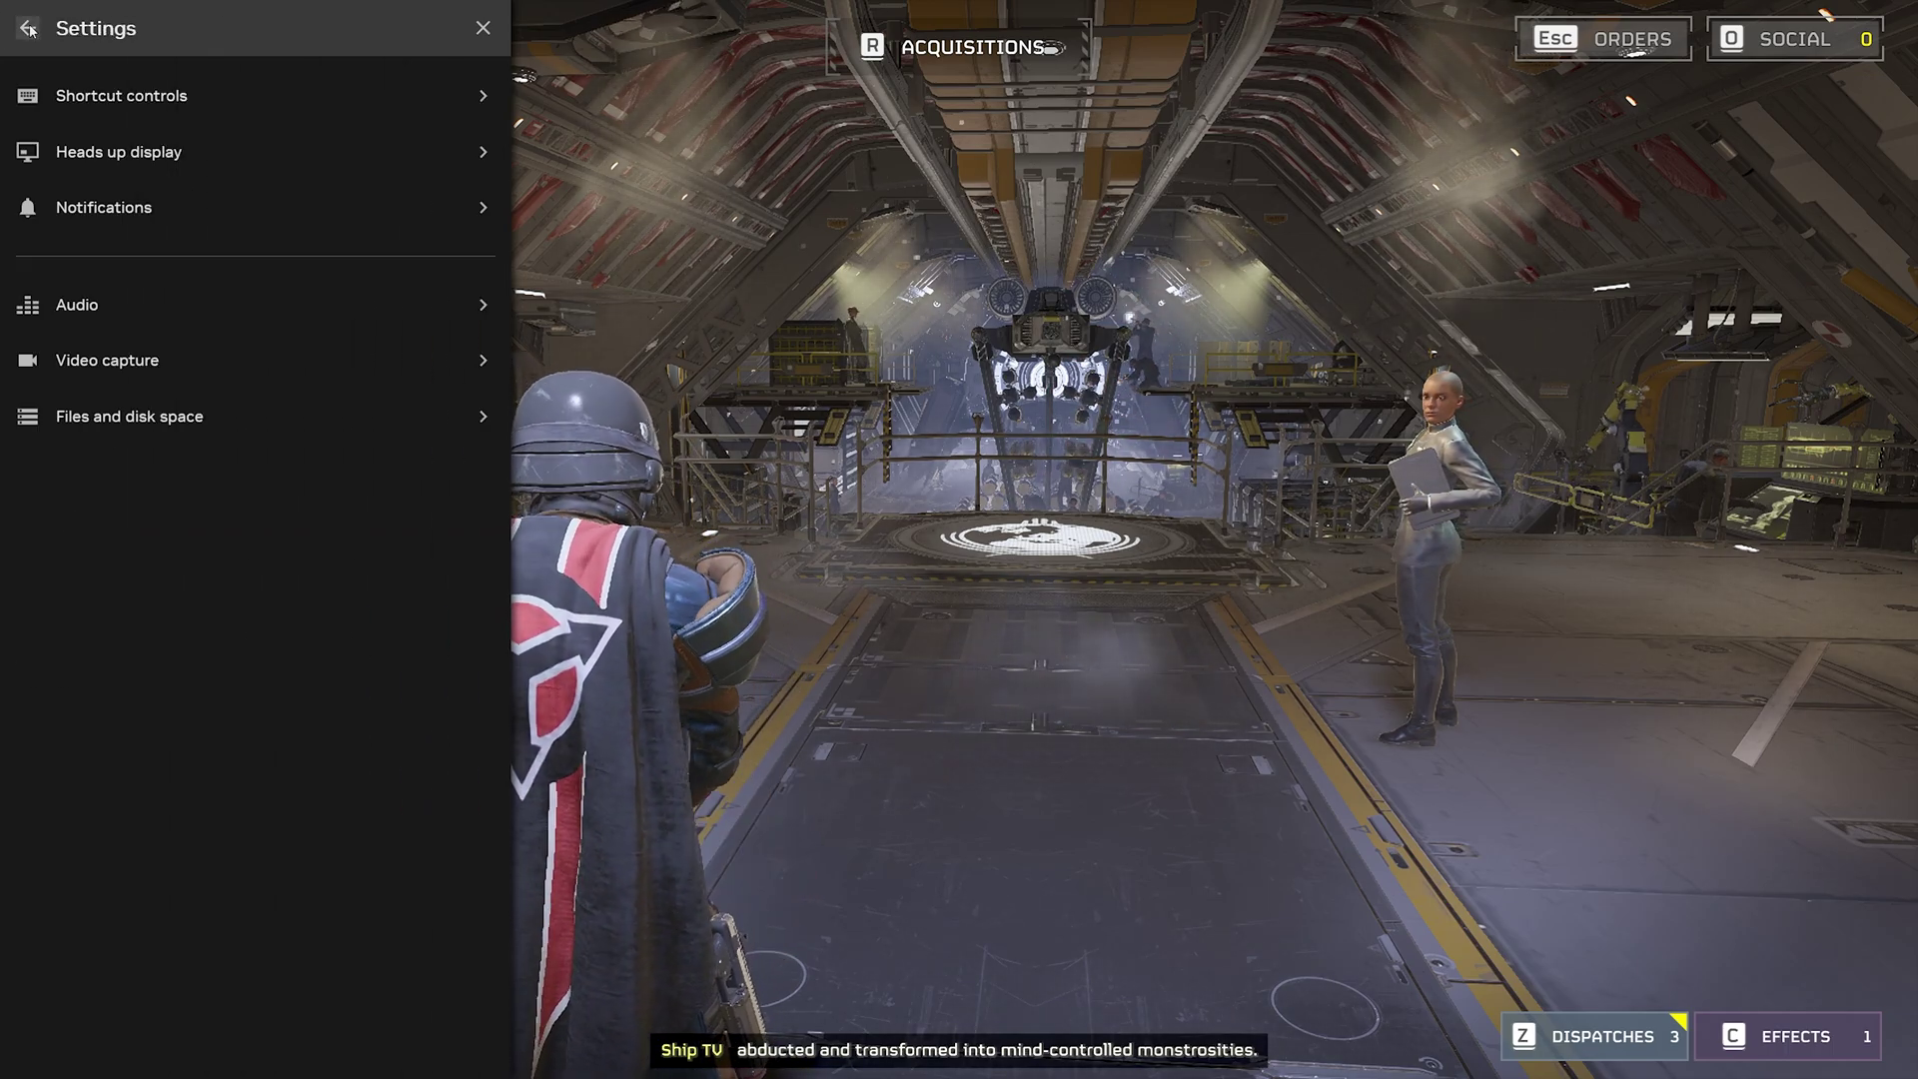
click(28, 28)
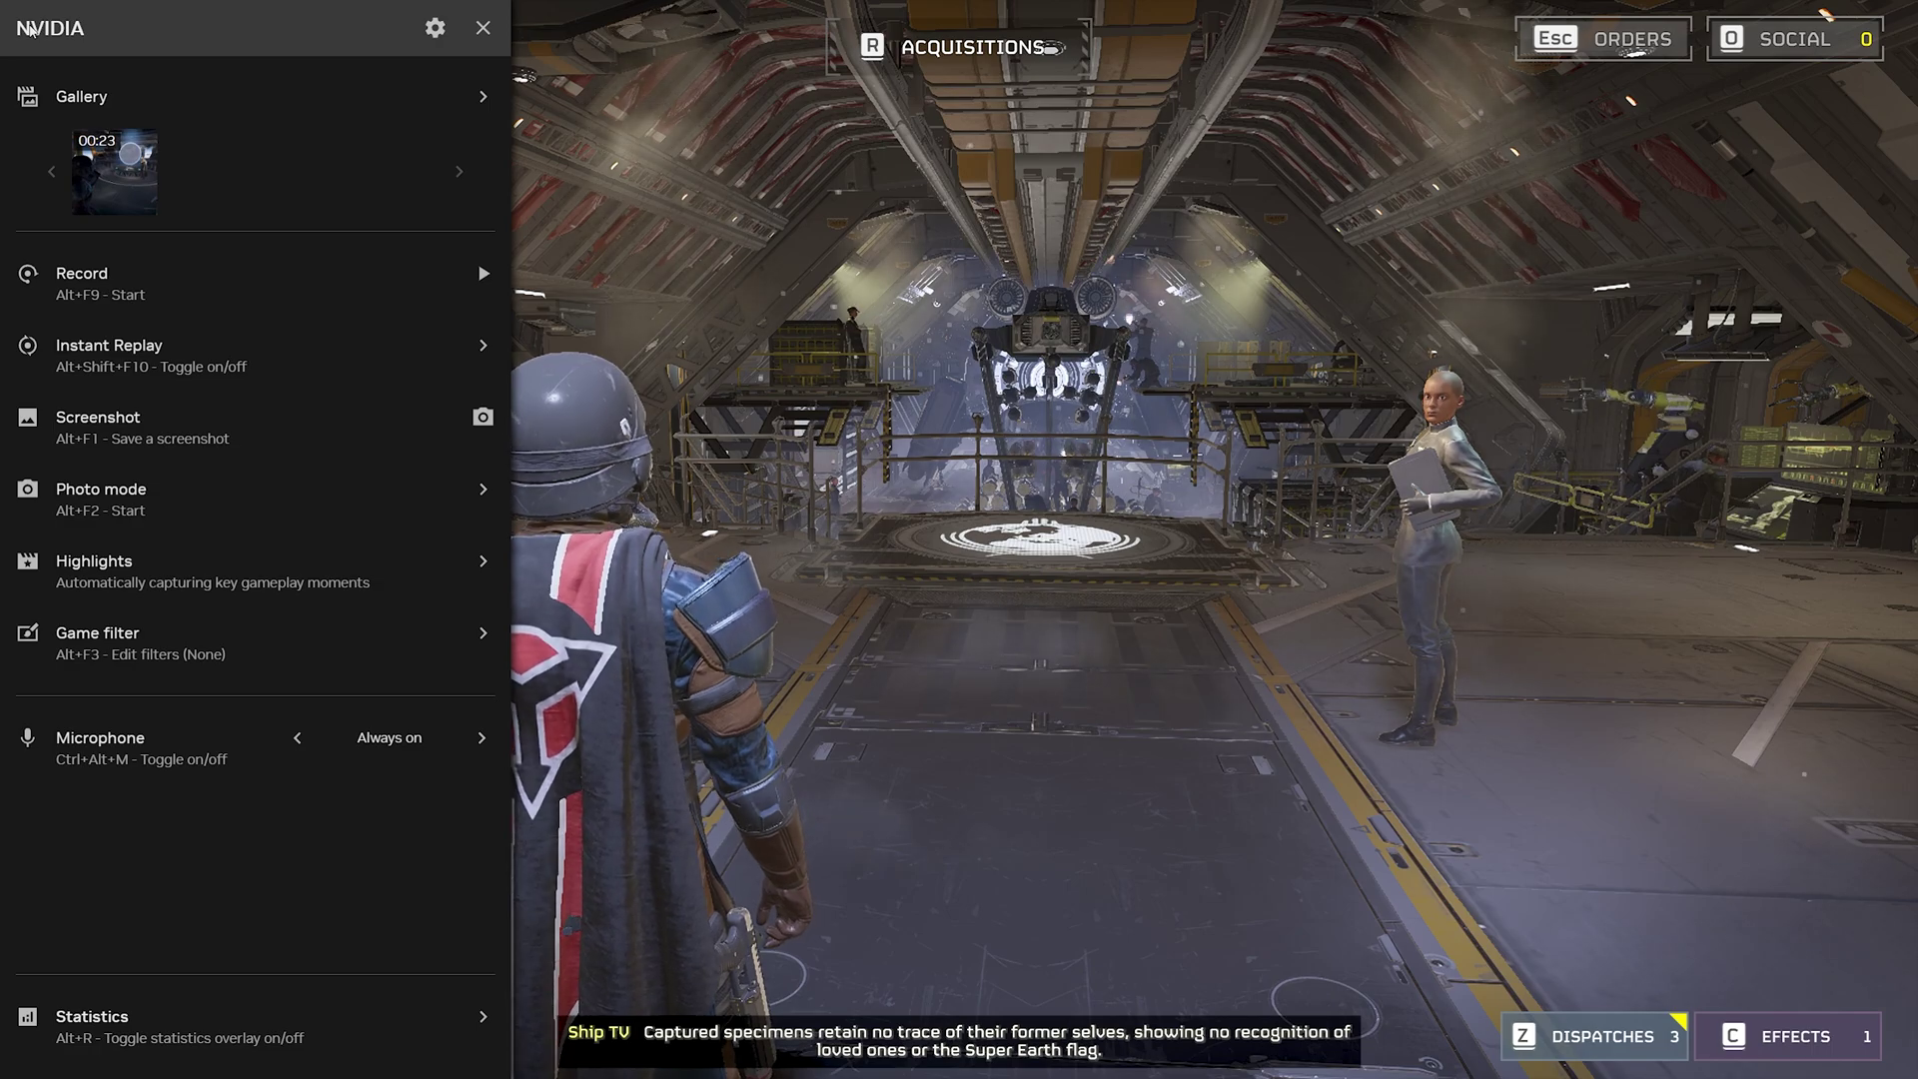